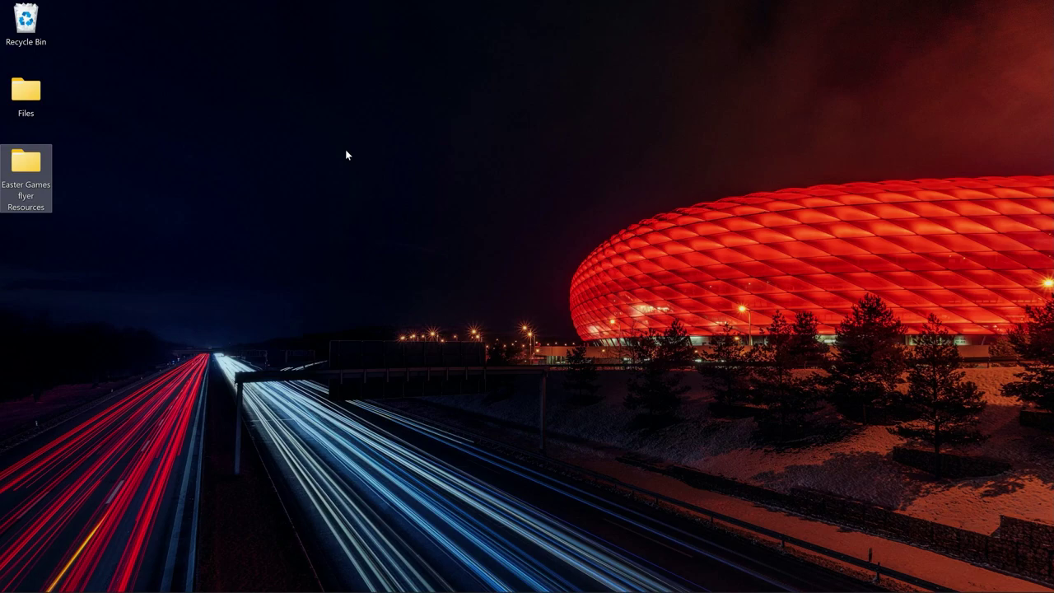
- Open the Easter Games flyer Resources folder to show its 12 images
key(Return)
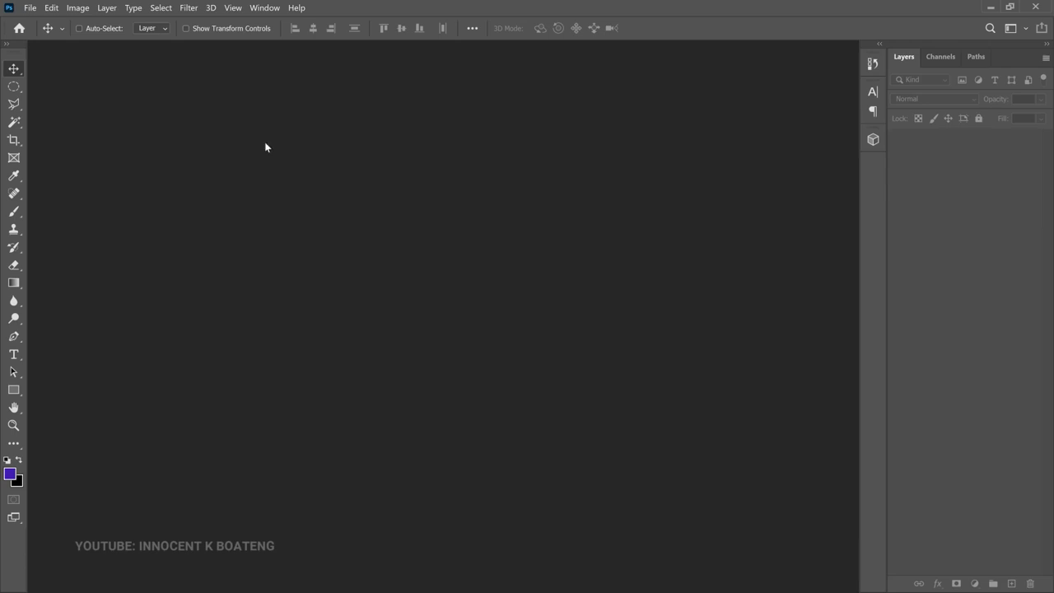
- Create a new white 4 × 4 inch document at 300 ppi (1200 × 1200 px)
click(30, 8)
click(58, 41)
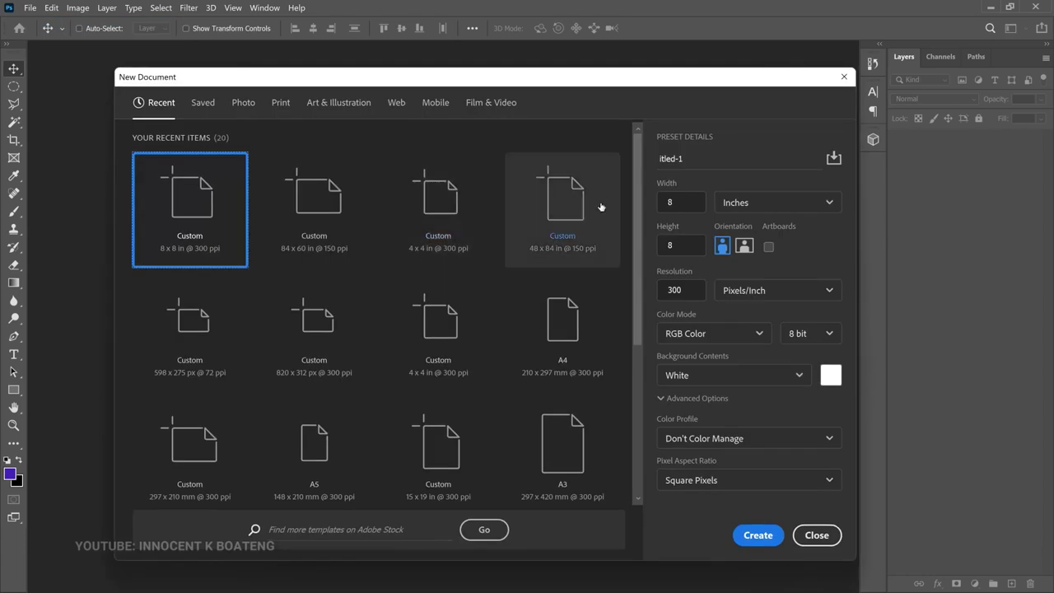
double_click(681, 202)
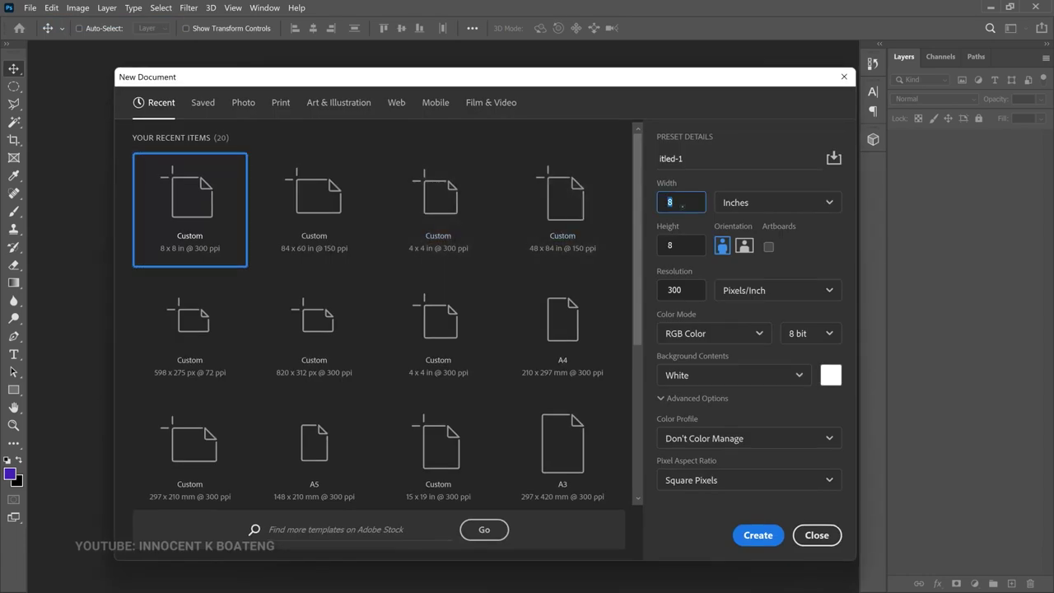
text(4)
key(Tab)
text(4)
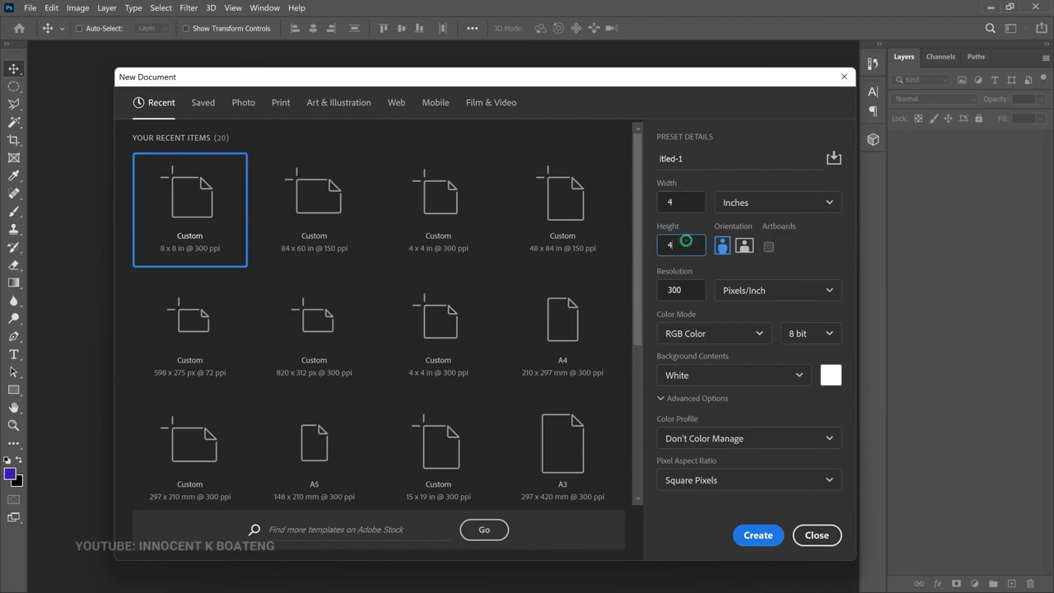
click(754, 535)
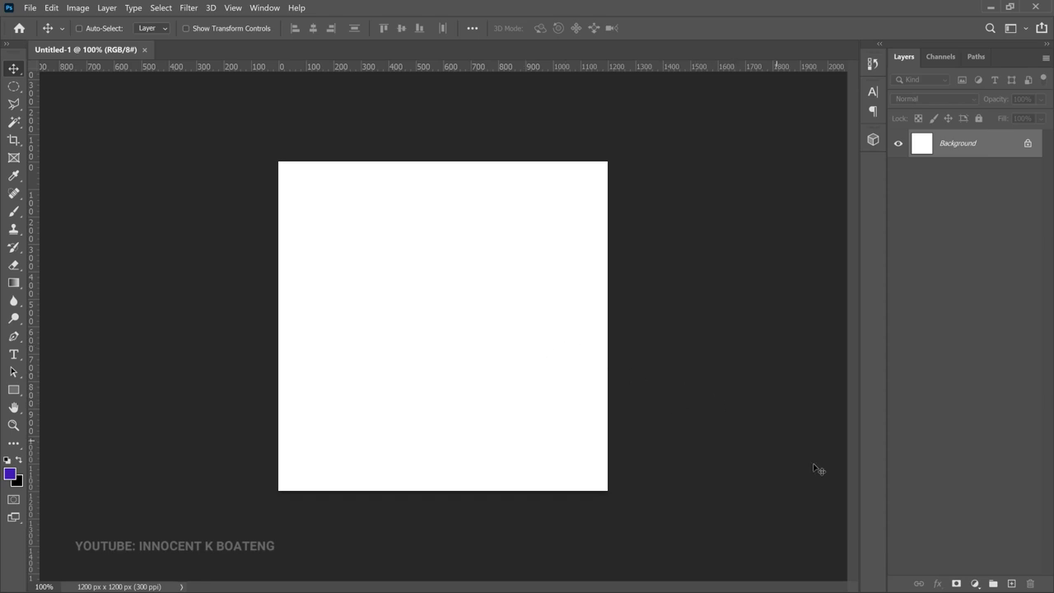
- Add a Gradient fill layer using the orange-to-white fire preset with orange stop d8793a
click(974, 582)
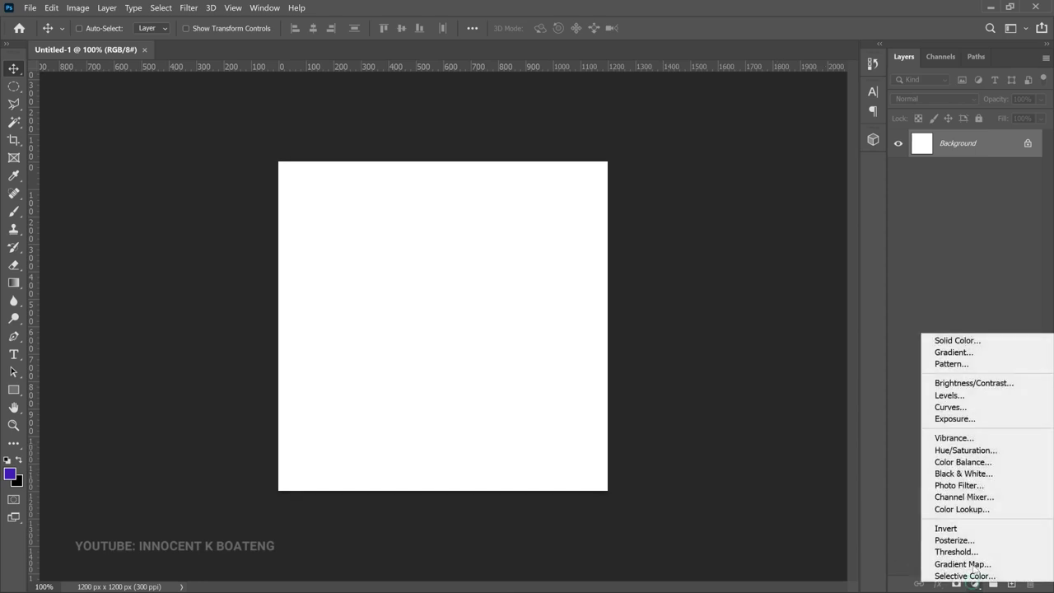
click(986, 354)
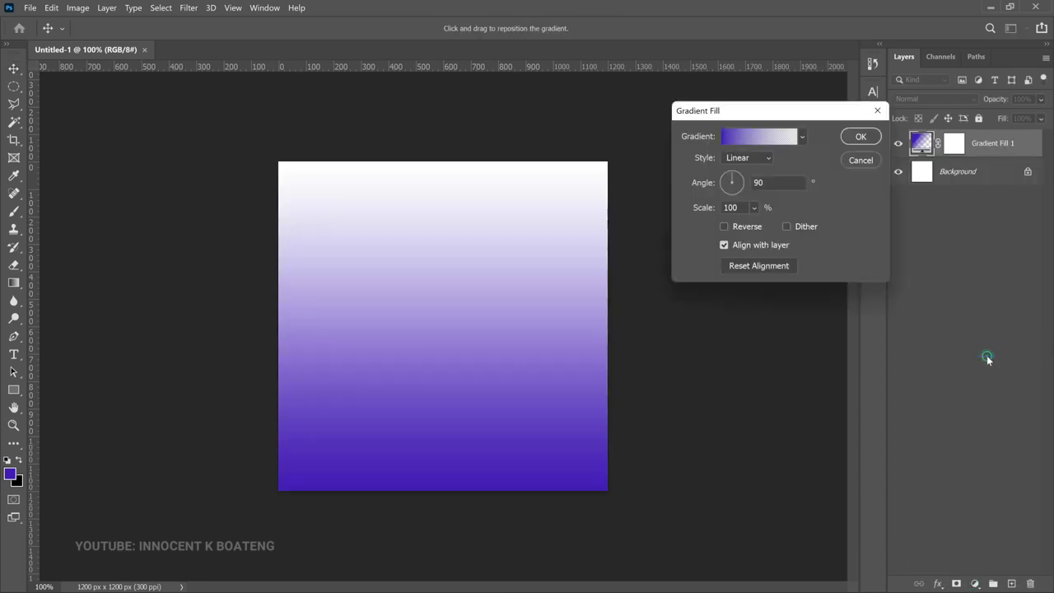
click(758, 136)
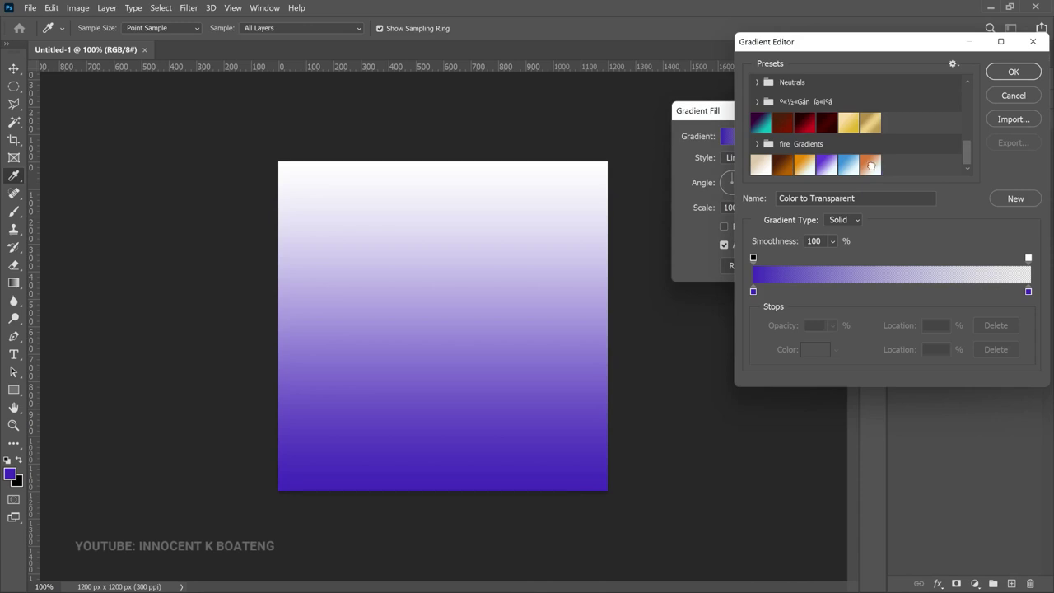
click(870, 164)
click(843, 168)
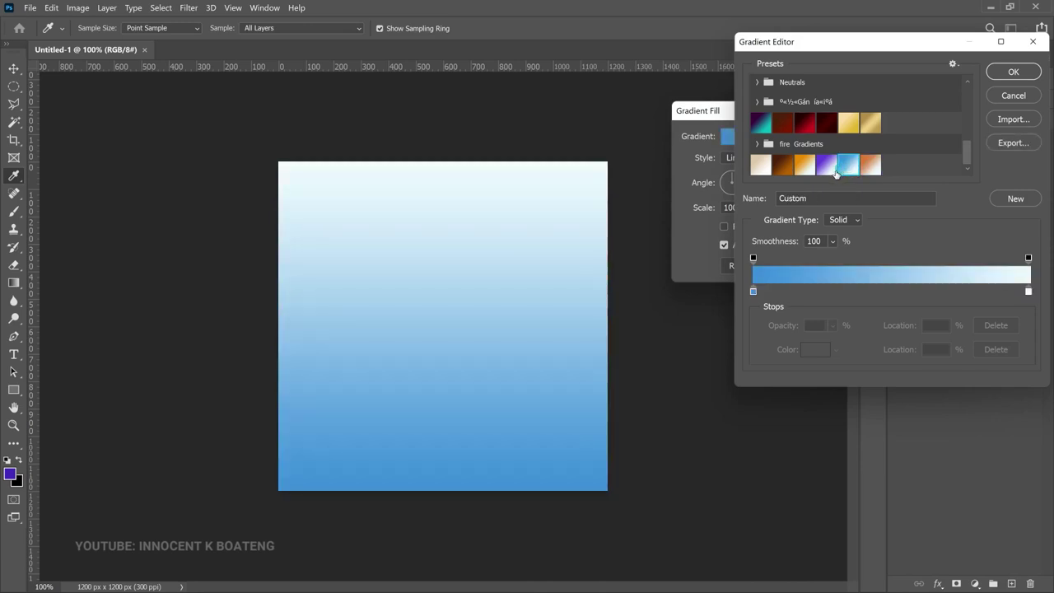
click(827, 167)
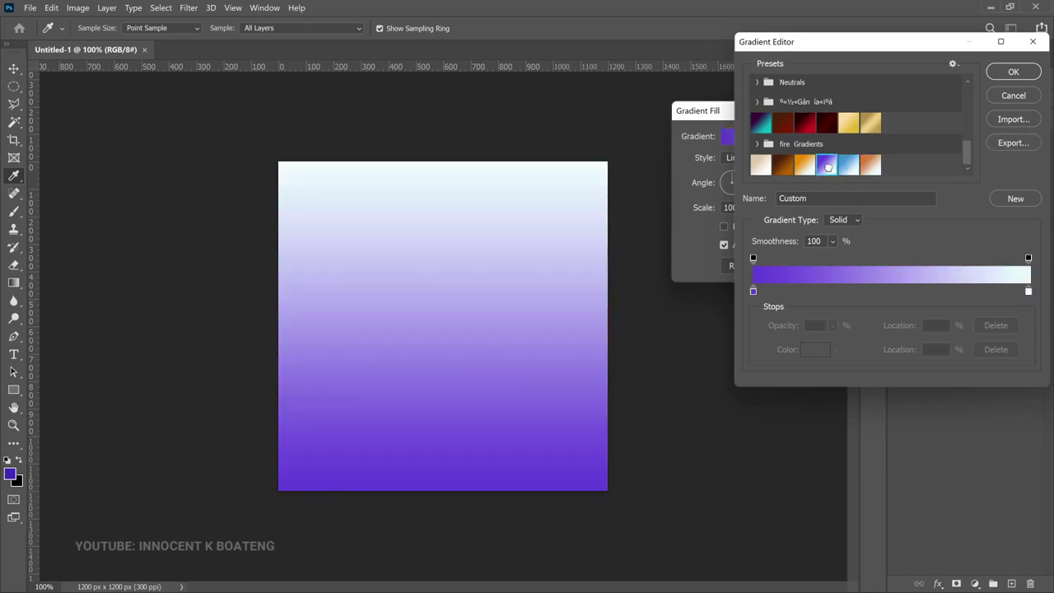
click(870, 165)
click(753, 292)
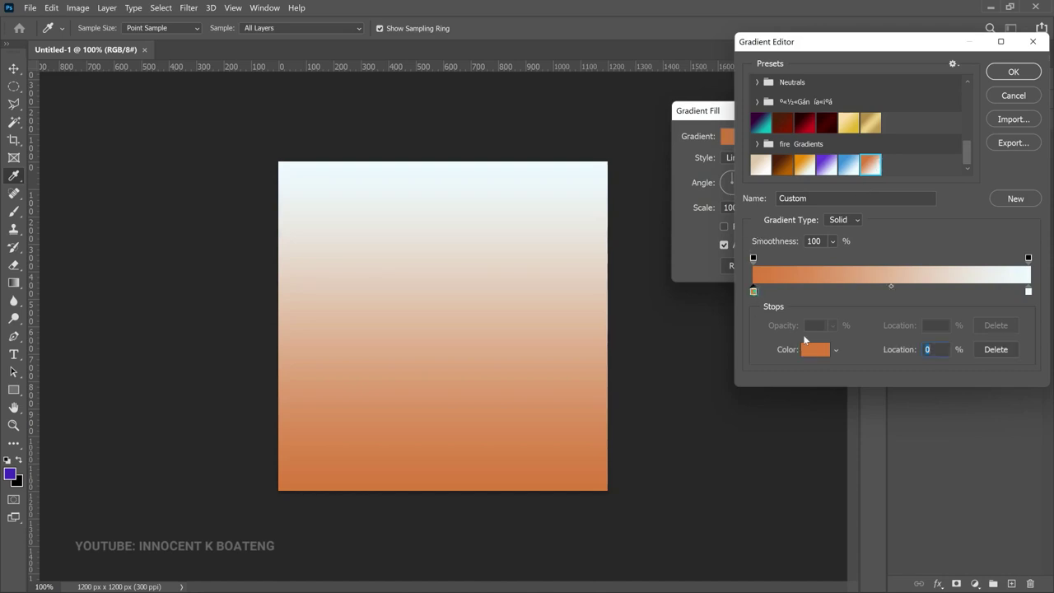
click(813, 349)
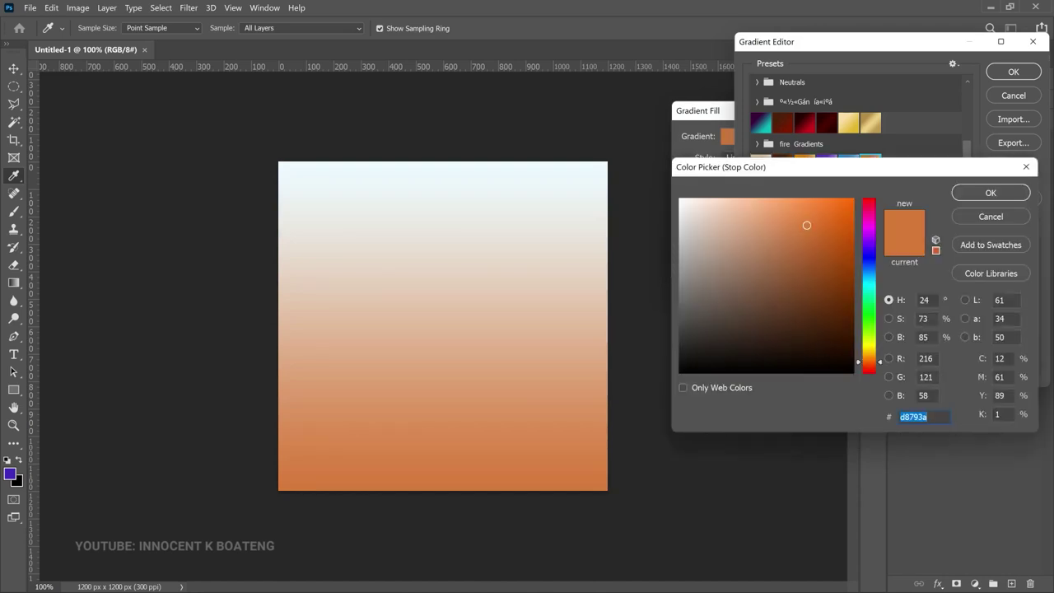
click(997, 192)
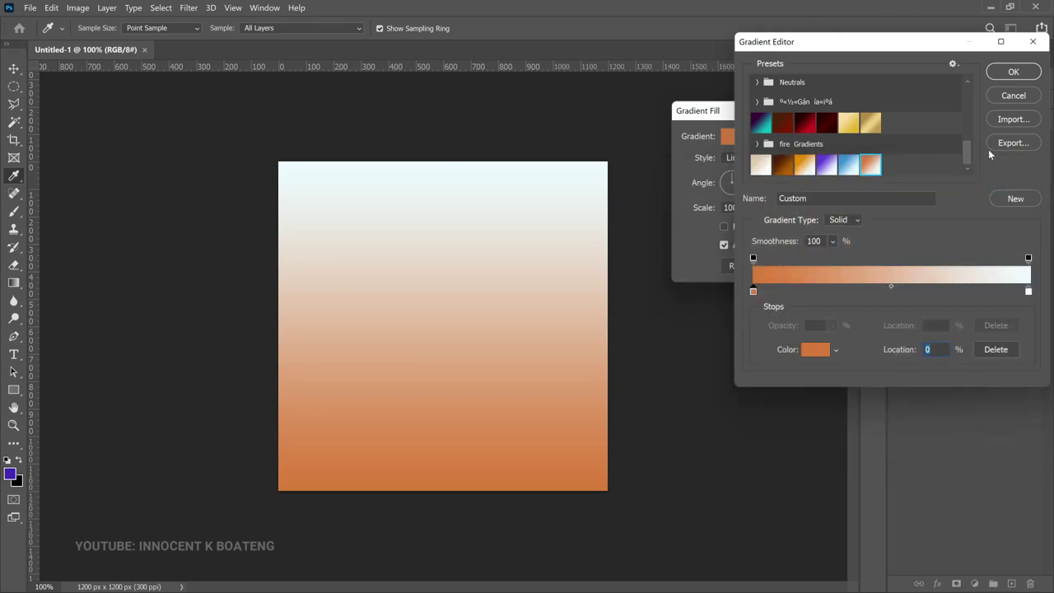
click(1011, 72)
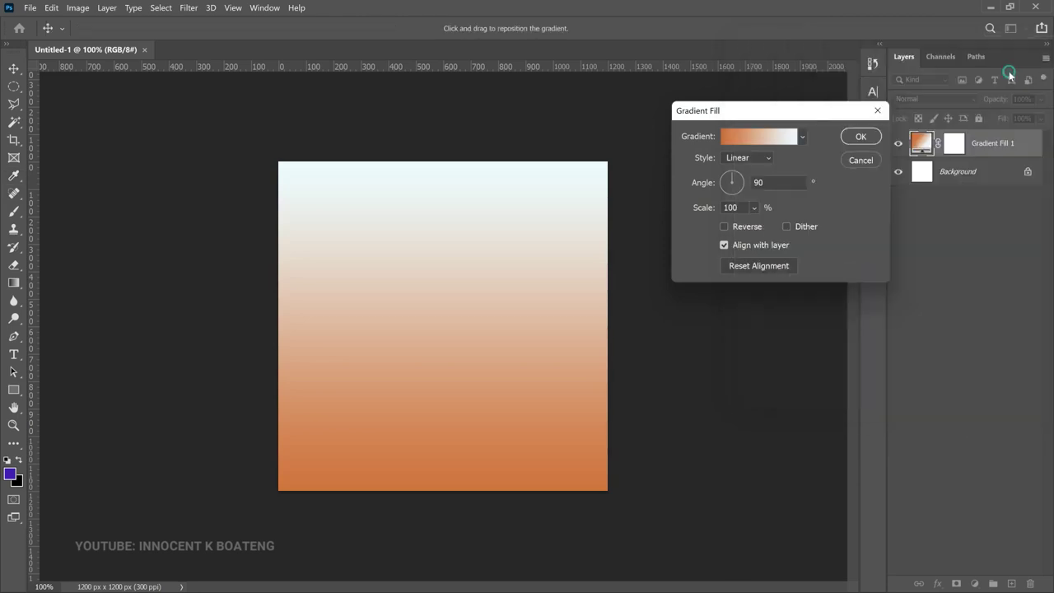
- Make the gradient fill Radial and Reversed so the edges turn orange
click(755, 158)
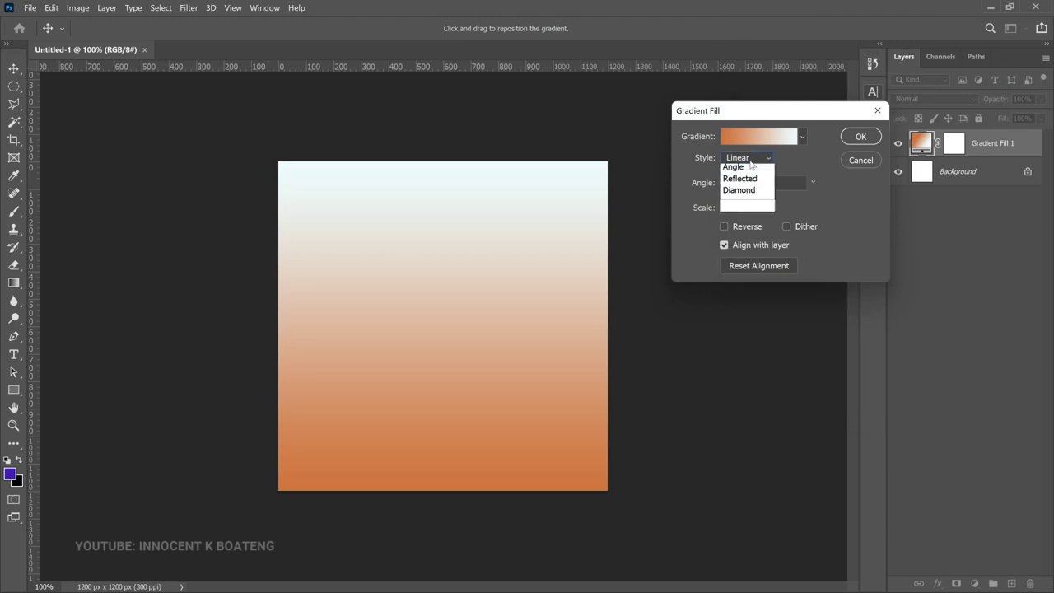
click(743, 169)
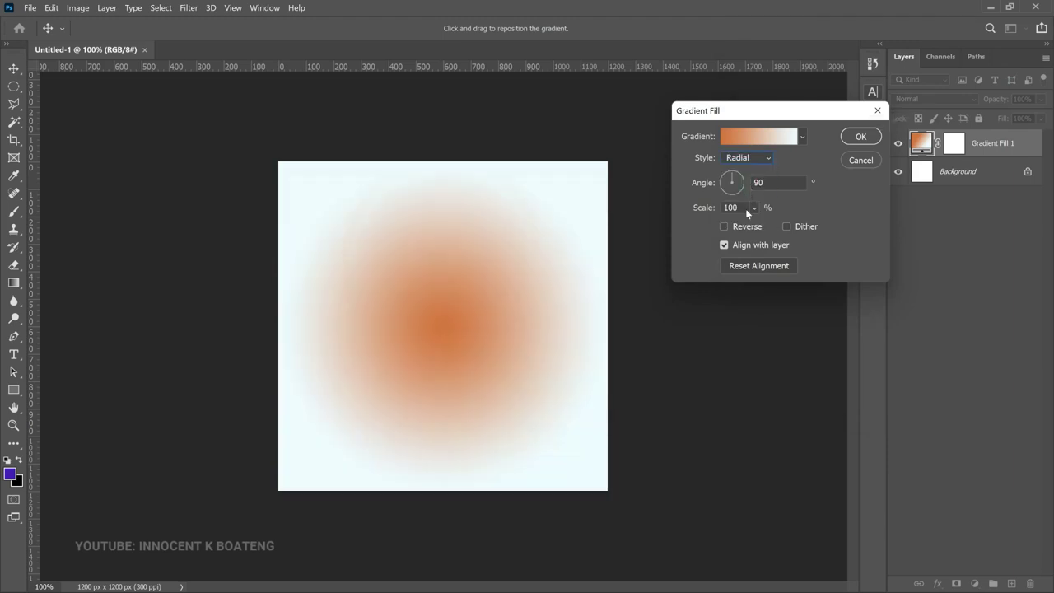
click(727, 226)
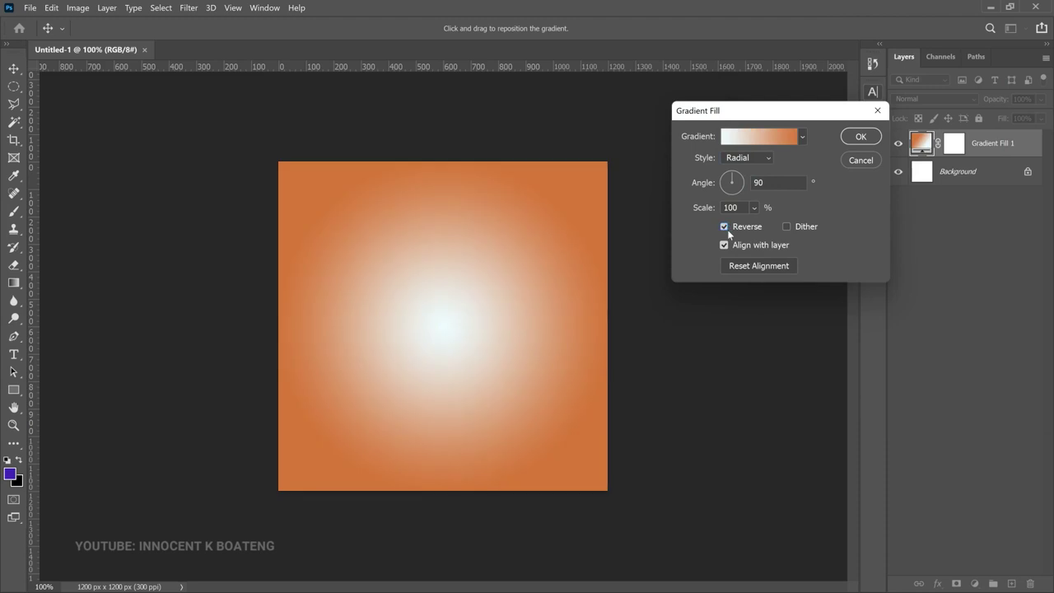
click(856, 137)
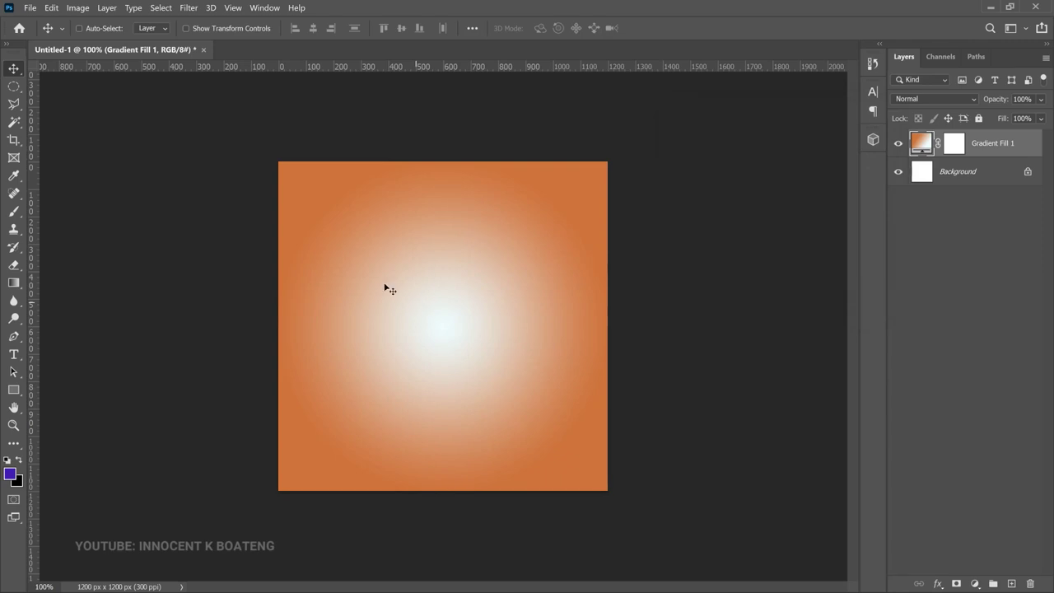
- Place the floodlit stadium image at the top of the flyer and rasterize its layer
click(30, 8)
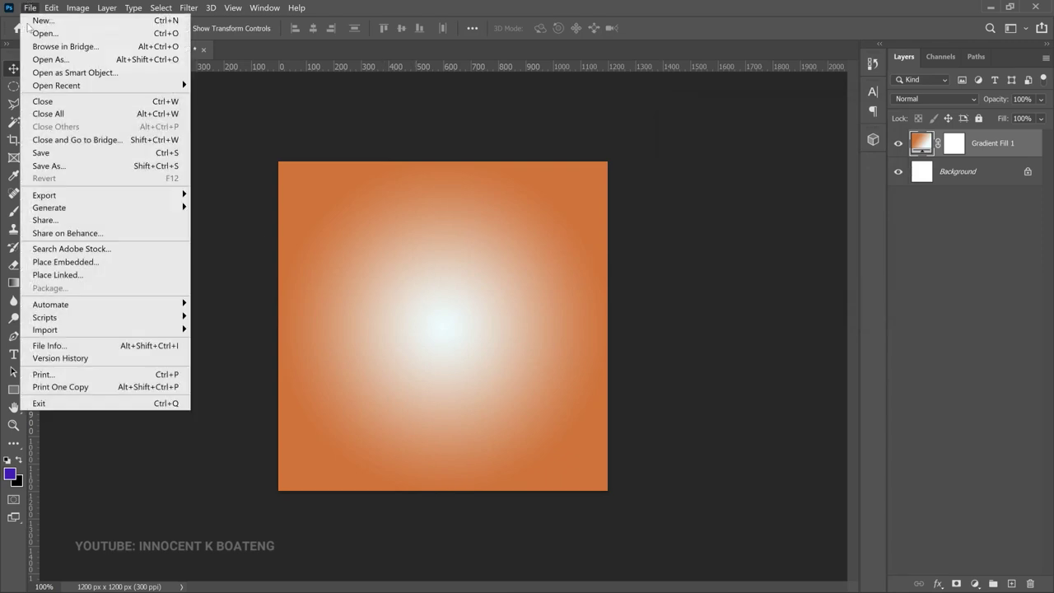
click(70, 261)
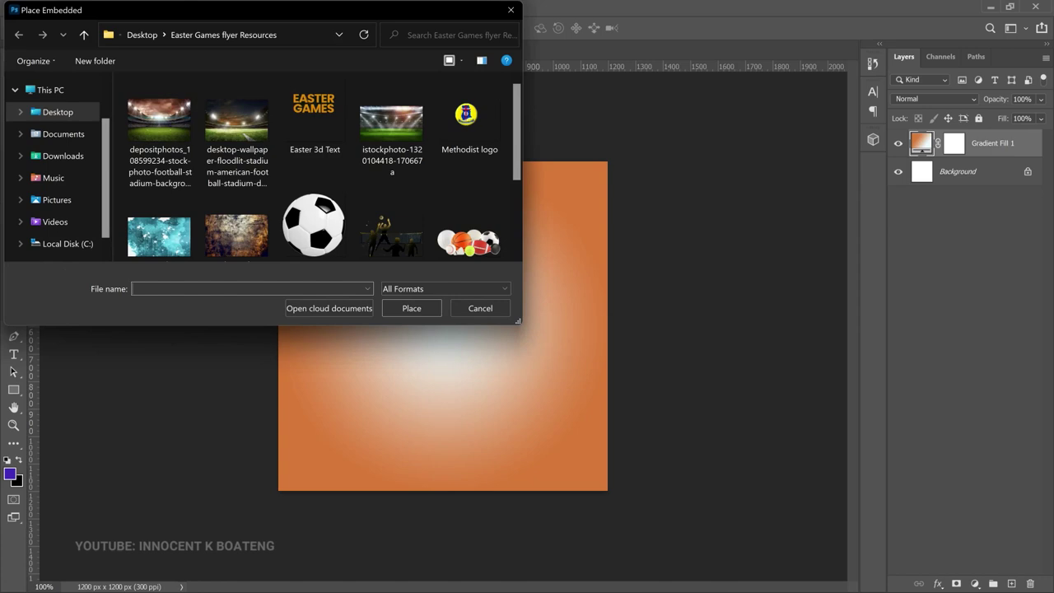
click(239, 130)
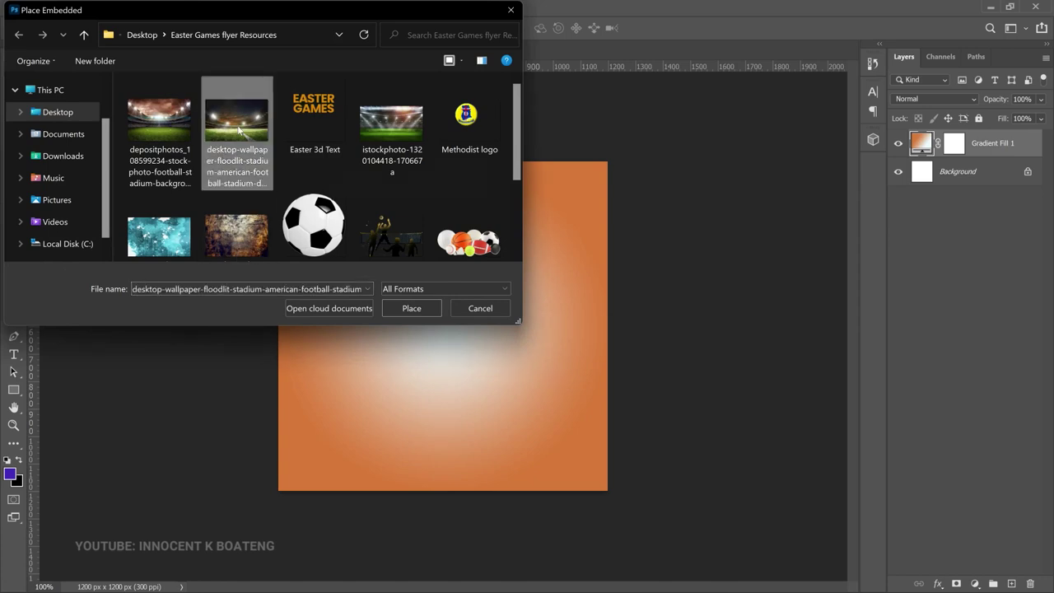
double_click(239, 130)
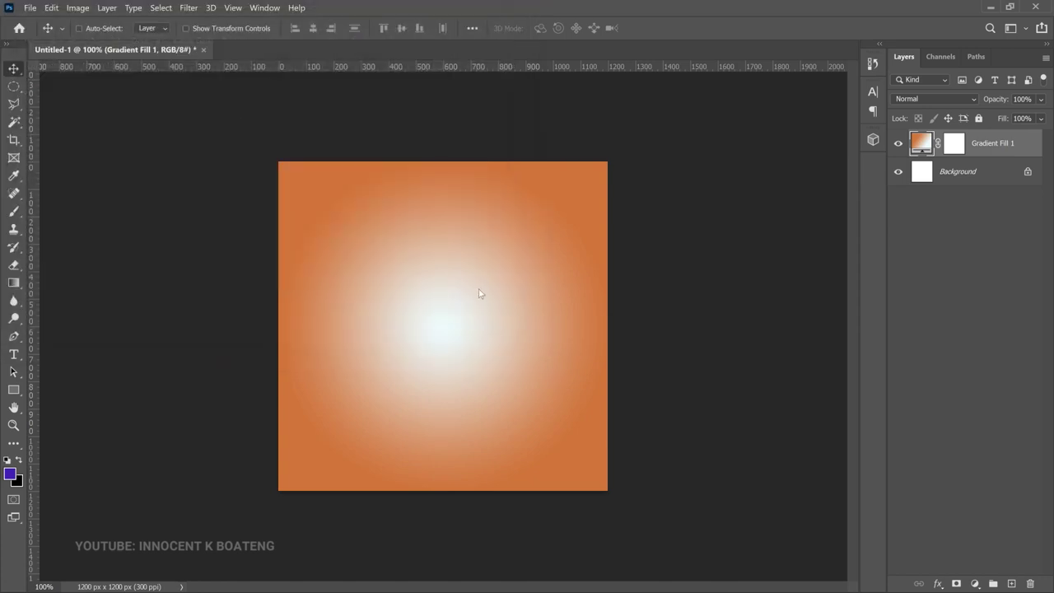
drag(531, 331, 527, 263)
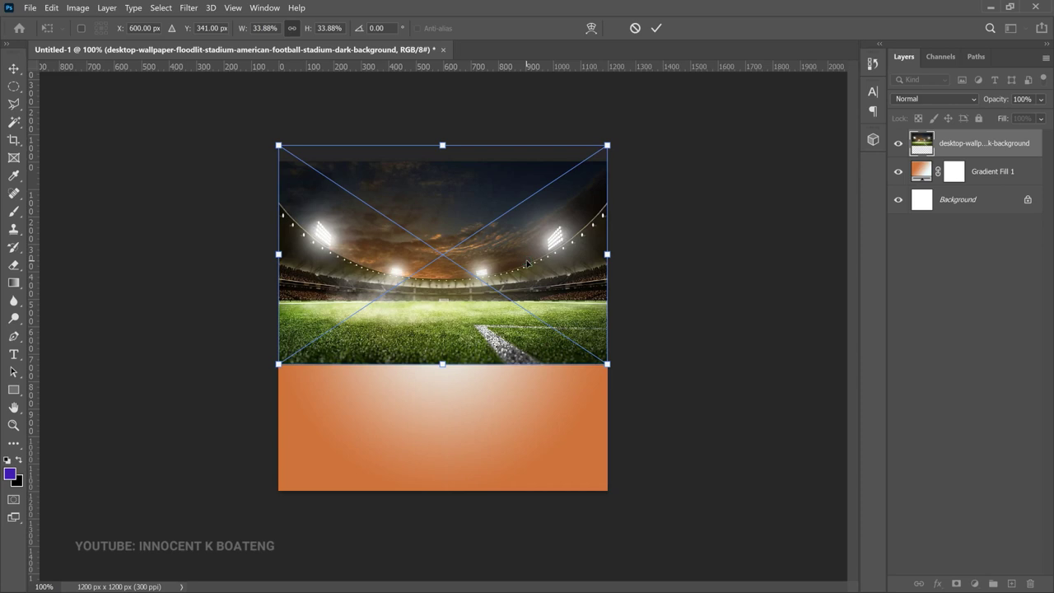
key(Return)
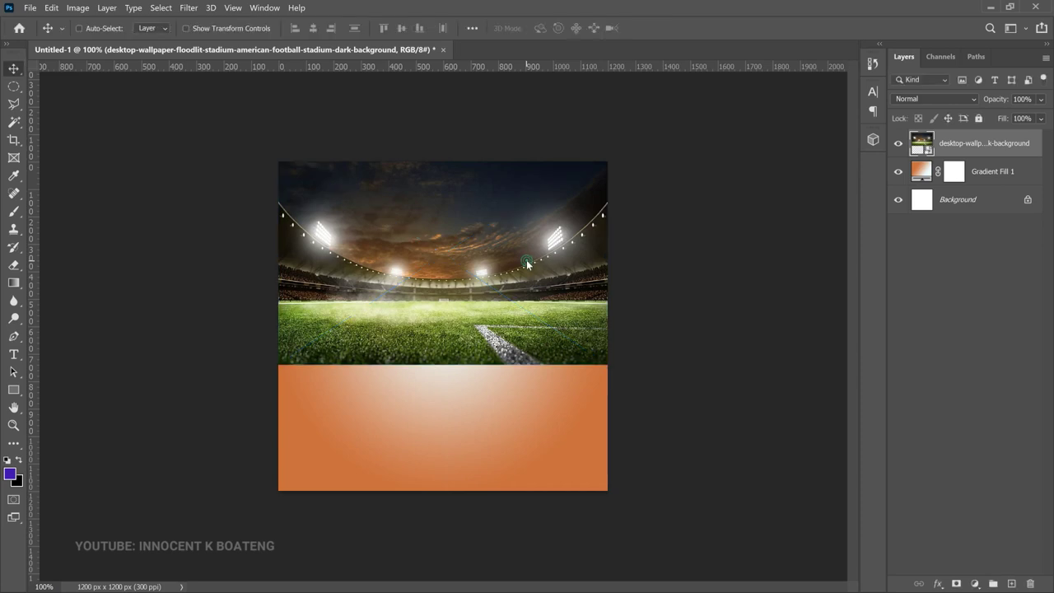
right_click(994, 151)
click(830, 272)
- Desaturate the stadium layer and set its blend mode to Soft Light
key(ctrl)
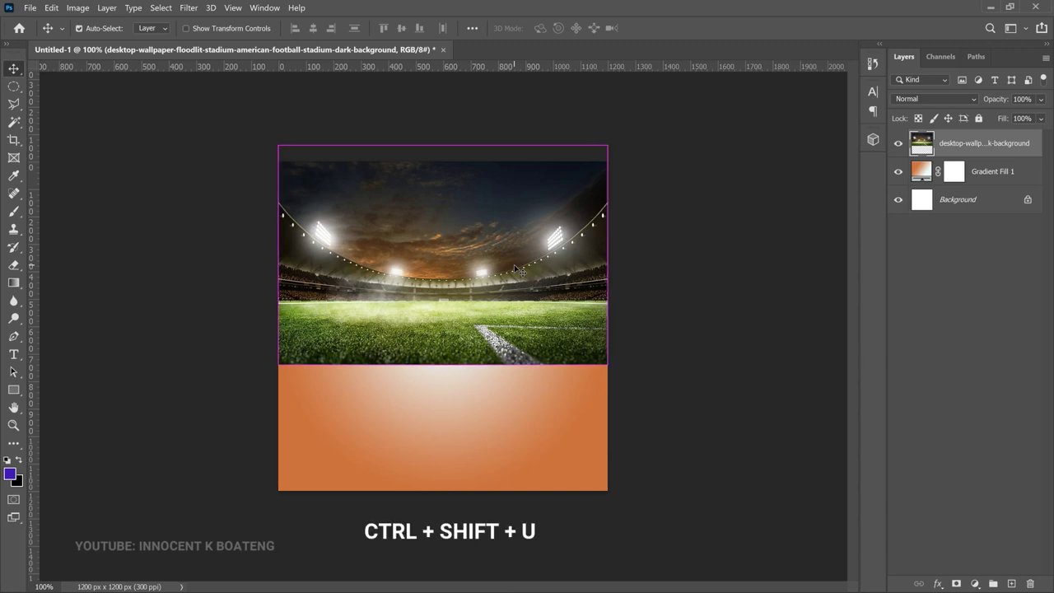
key(ctrl+shift+u)
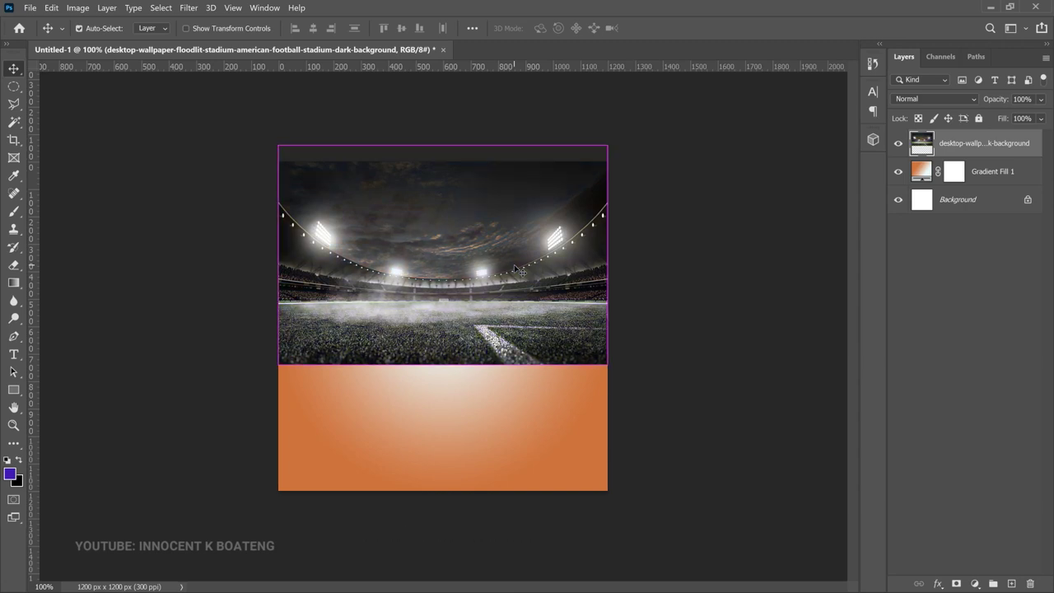
click(947, 99)
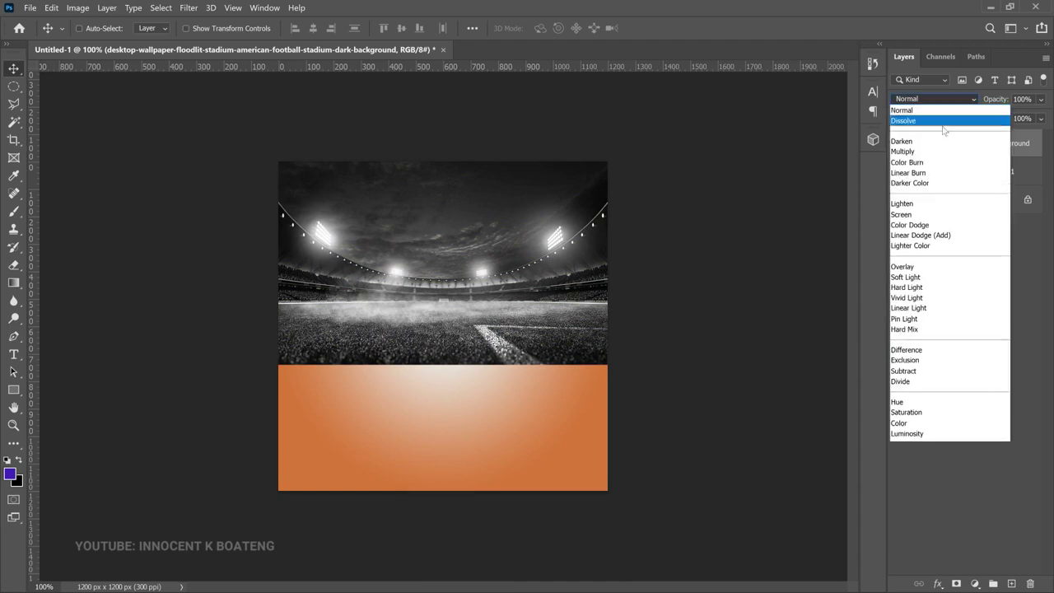
click(920, 276)
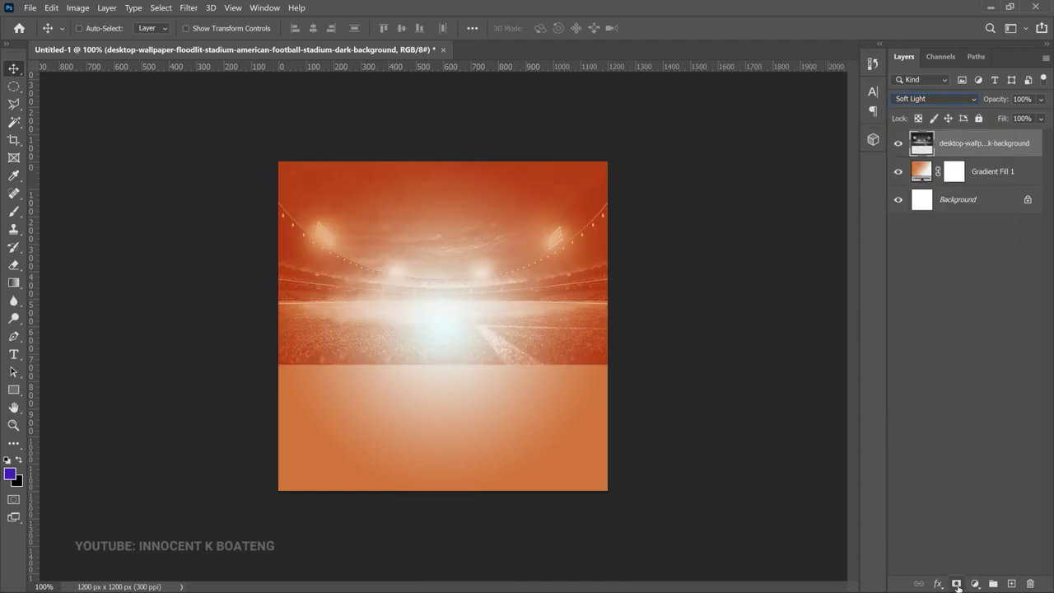
- Add a layer mask to the stadium and paint black along its hard lower seam
click(957, 584)
key(b)
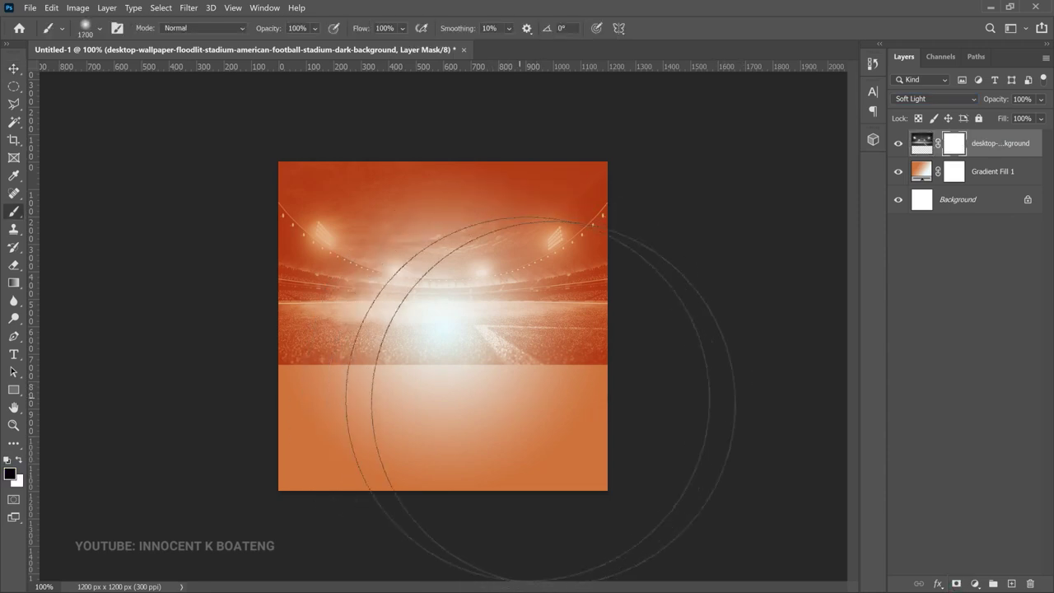
key(bracketleft)
key(bracketleft)
key(bracketleft)
key(bracketleft)
key(bracketleft)
key(bracketleft)
key(bracketleft)
key(bracketleft)
key(bracketleft)
key(bracketleft)
key(bracketleft)
key(bracketleft)
key(bracketleft)
mouse_move(580, 370)
mouse_down()
mouse_move(487, 371)
mouse_move(247, 365)
mouse_up()
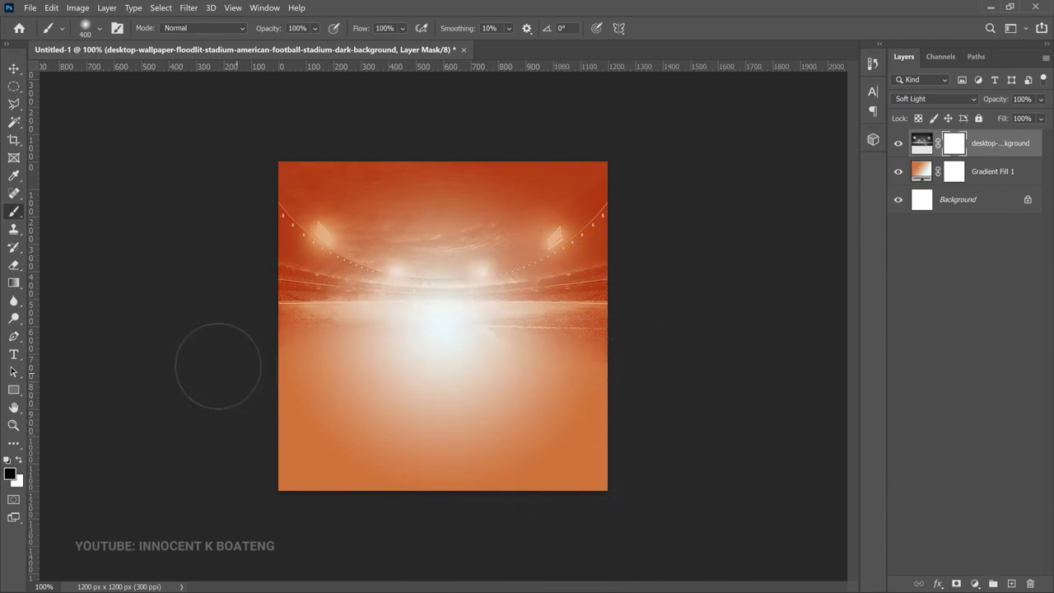
key(bracketright)
key(bracketright)
key(bracketright)
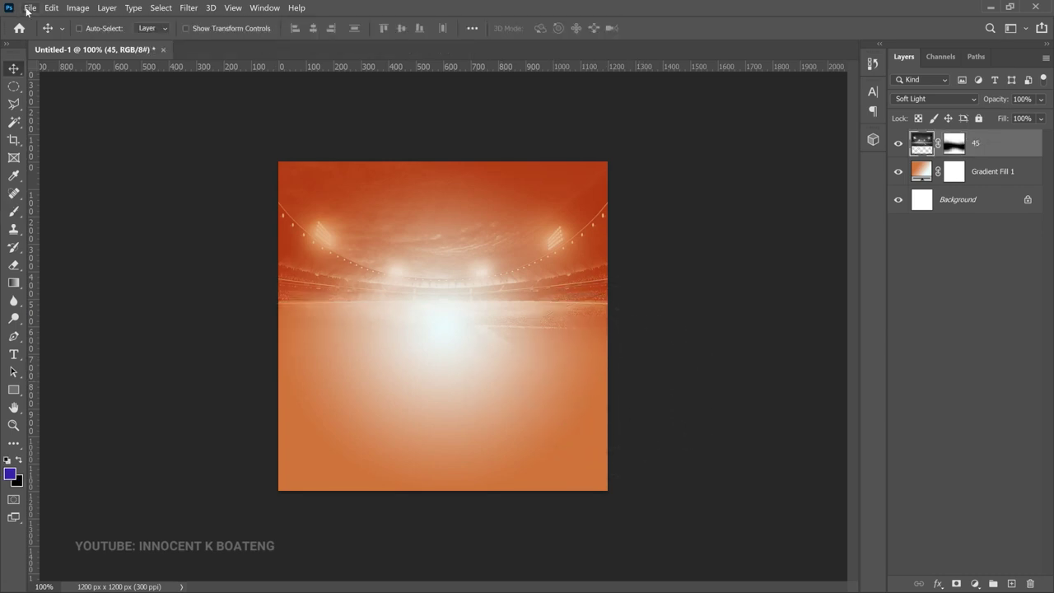
click(30, 8)
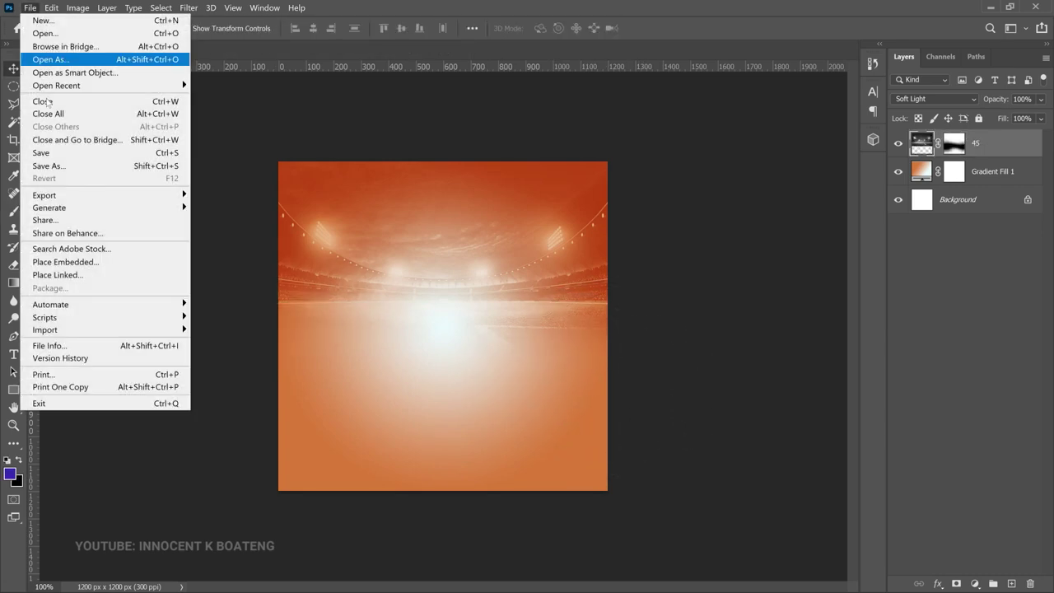
- Place the paint-splatter image over the top half of the flyer, slightly enlarged
click(71, 261)
scroll(372, 144, down, 1)
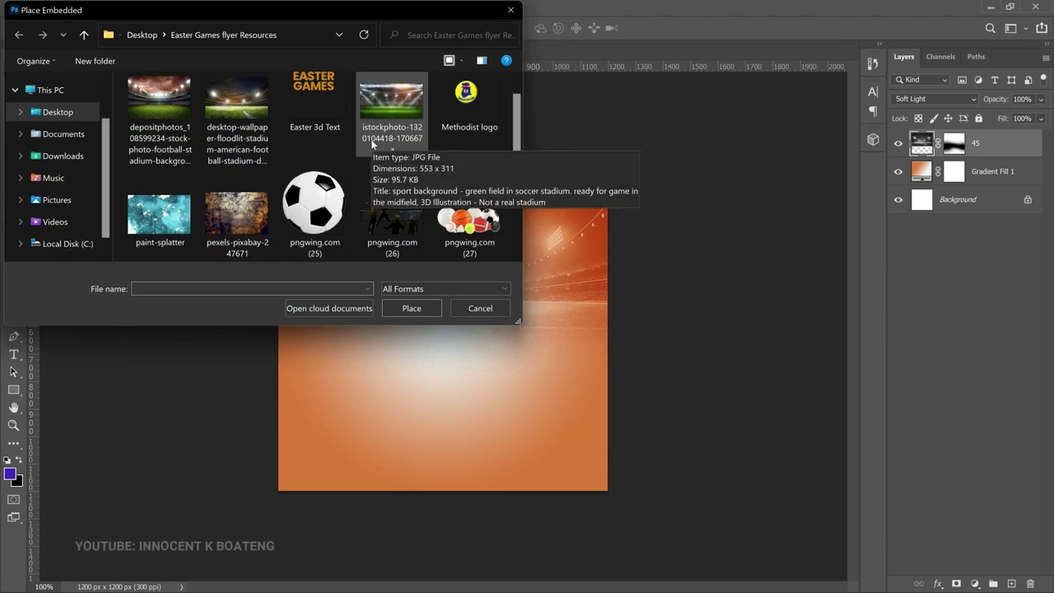
scroll(372, 144, down, 2)
double_click(166, 136)
drag(524, 316, 524, 243)
drag(610, 352, 611, 359)
key(Return)
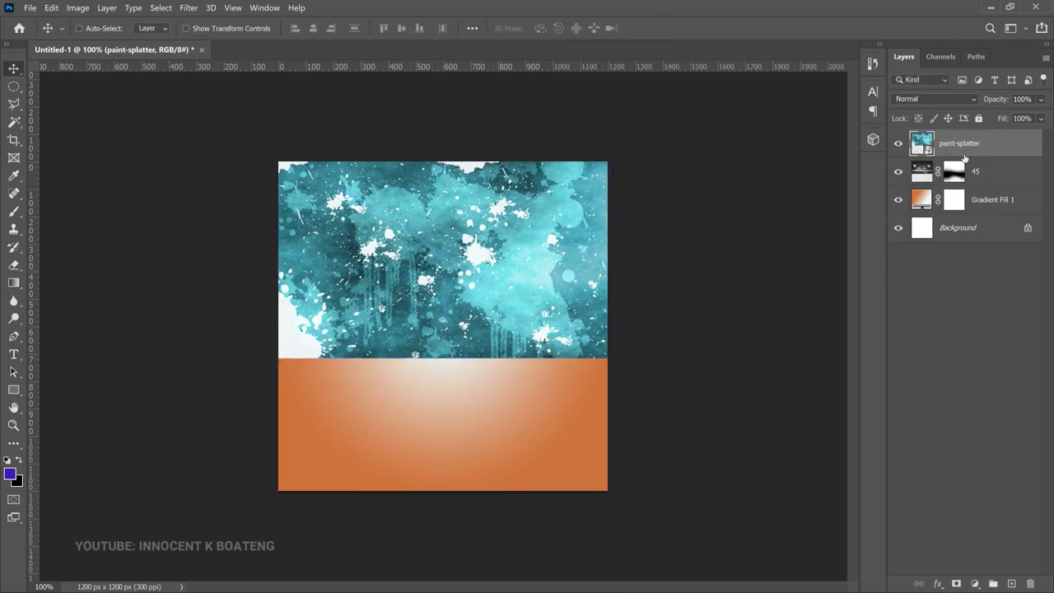
- Rasterize the splatter, make it greyscale, and blend it in Soft Light at 78% opacity
right_click(964, 156)
click(801, 278)
key(ctrl+shift+u)
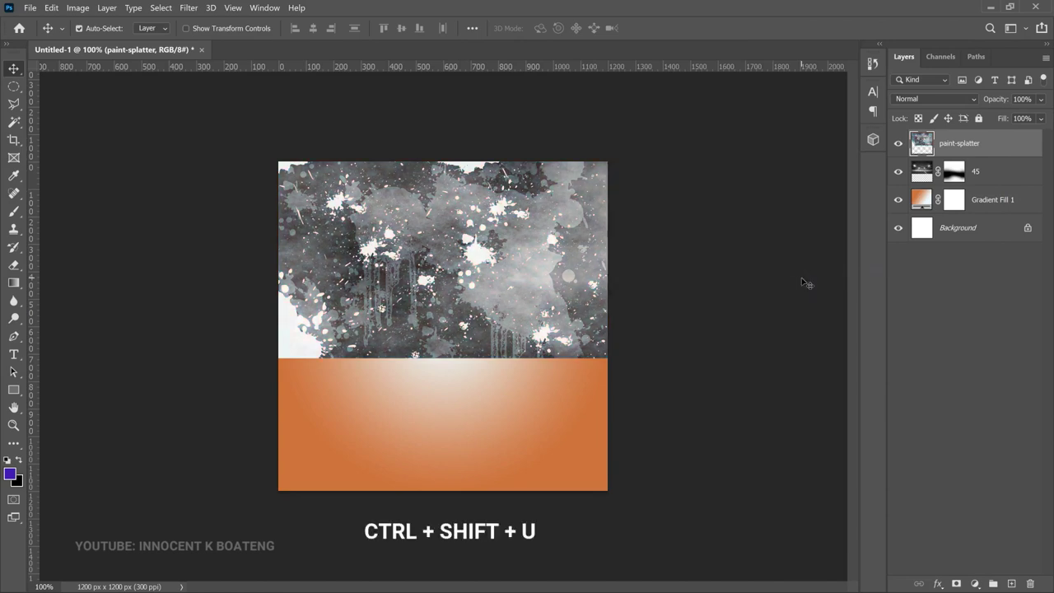
click(946, 97)
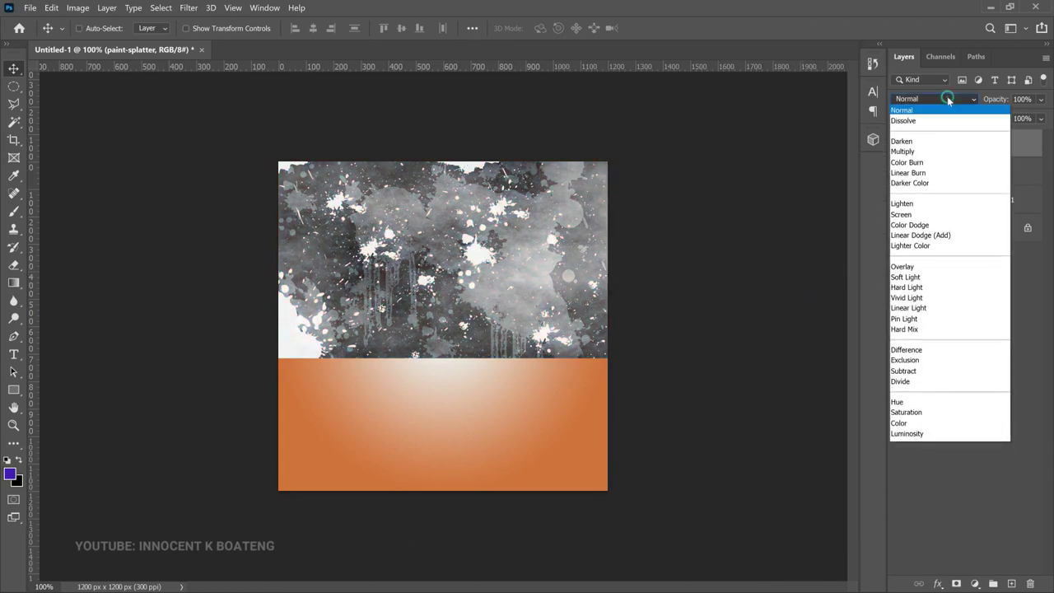
click(912, 278)
drag(1004, 103, 979, 99)
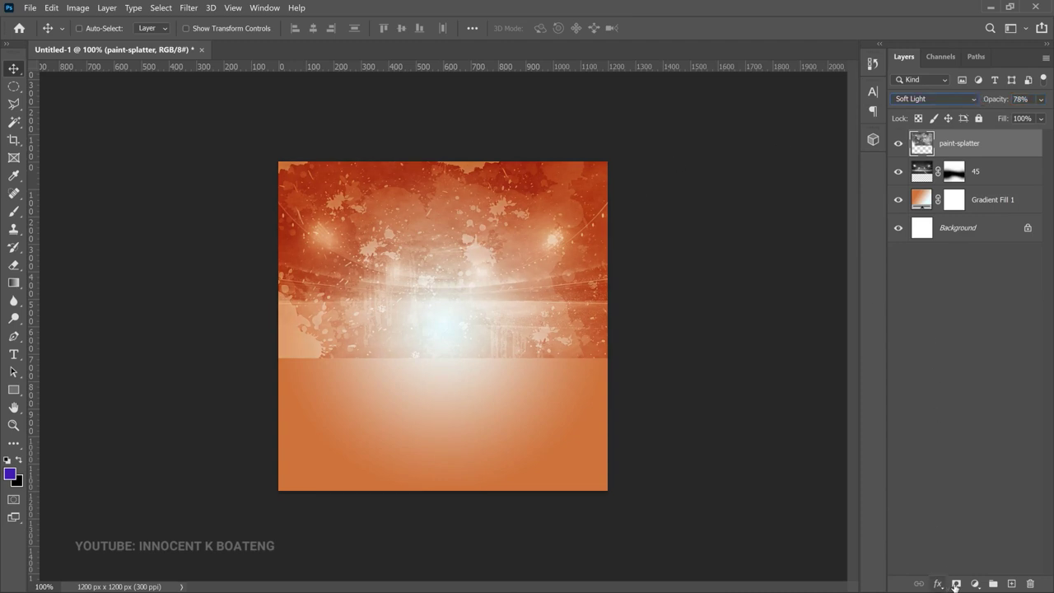
- Mask the paint-splatter layer and brush away its bottom edge
click(955, 583)
key(b)
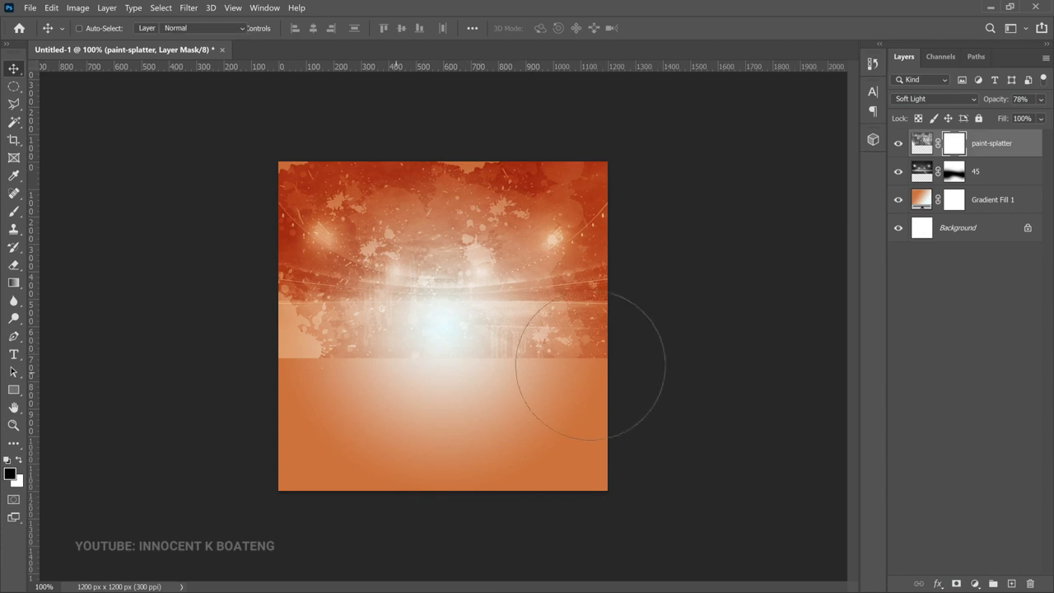
mouse_move(587, 388)
mouse_down()
mouse_move(400, 400)
mouse_move(282, 387)
mouse_move(271, 371)
mouse_up()
key(v)
click(29, 7)
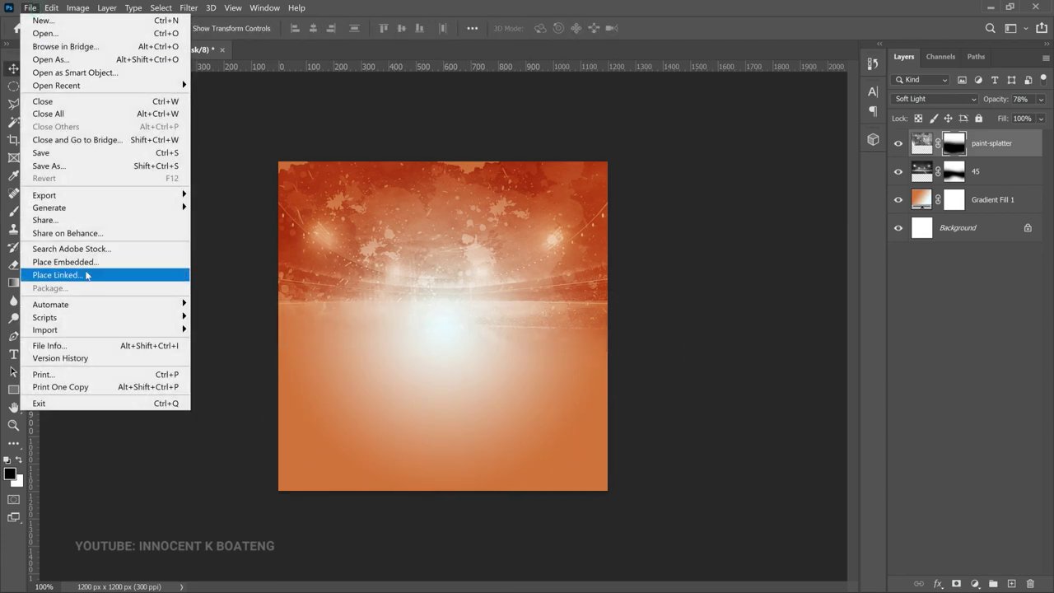
- Place the pexels-pixabay-247671 texture and move it down over the lower flyer
click(85, 262)
scroll(381, 171, down, 2)
scroll(381, 171, up, 2)
scroll(381, 171, down, 2)
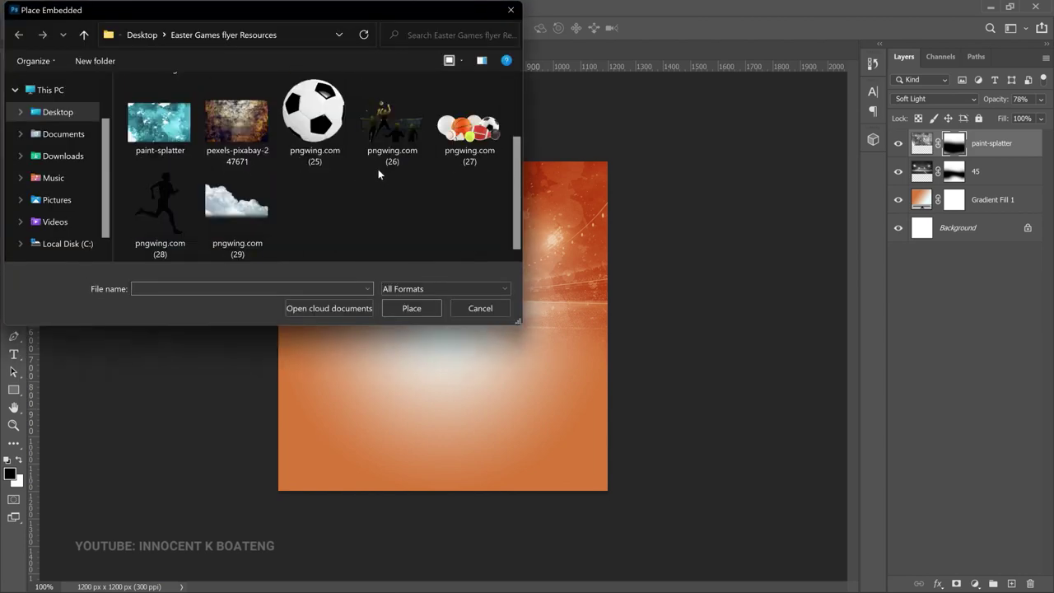
double_click(244, 142)
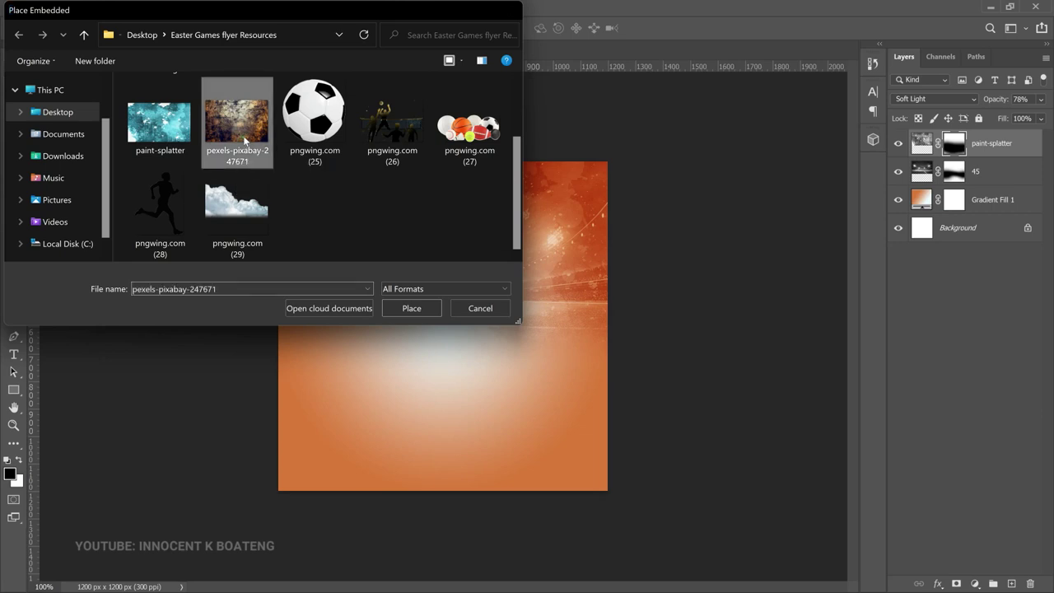
key(Return)
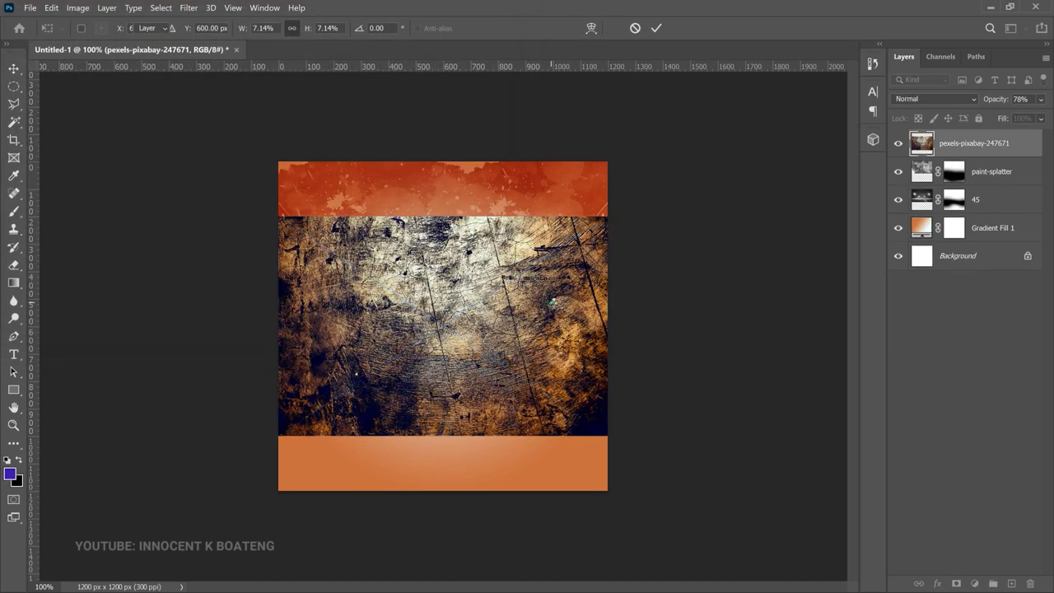
drag(562, 290, 562, 289)
drag(580, 276, 847, 272)
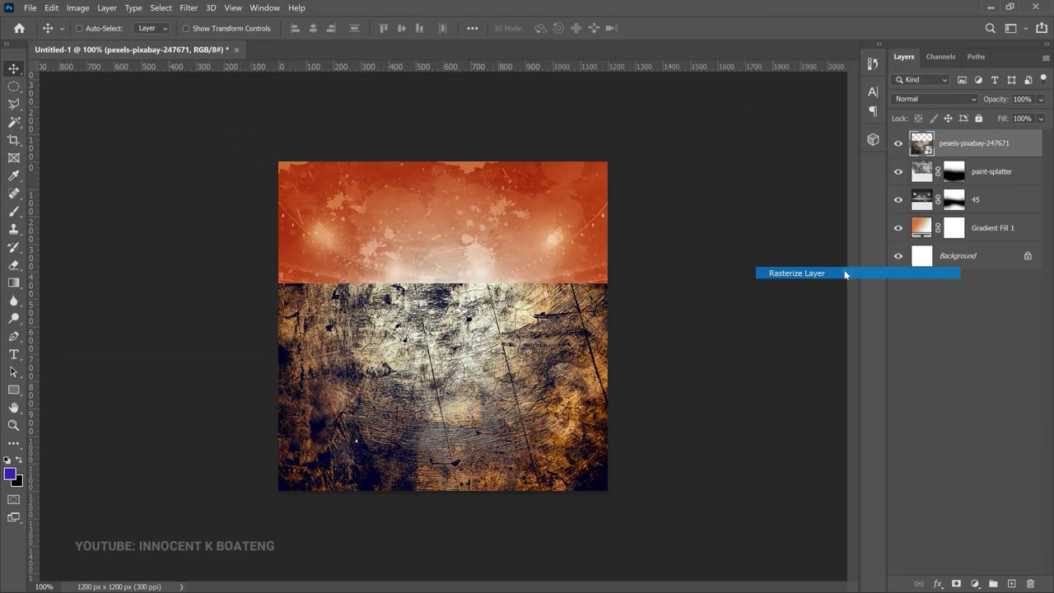
- Make the texture greyscale and set its blend mode to Soft Light
key(ctrl+shift+u)
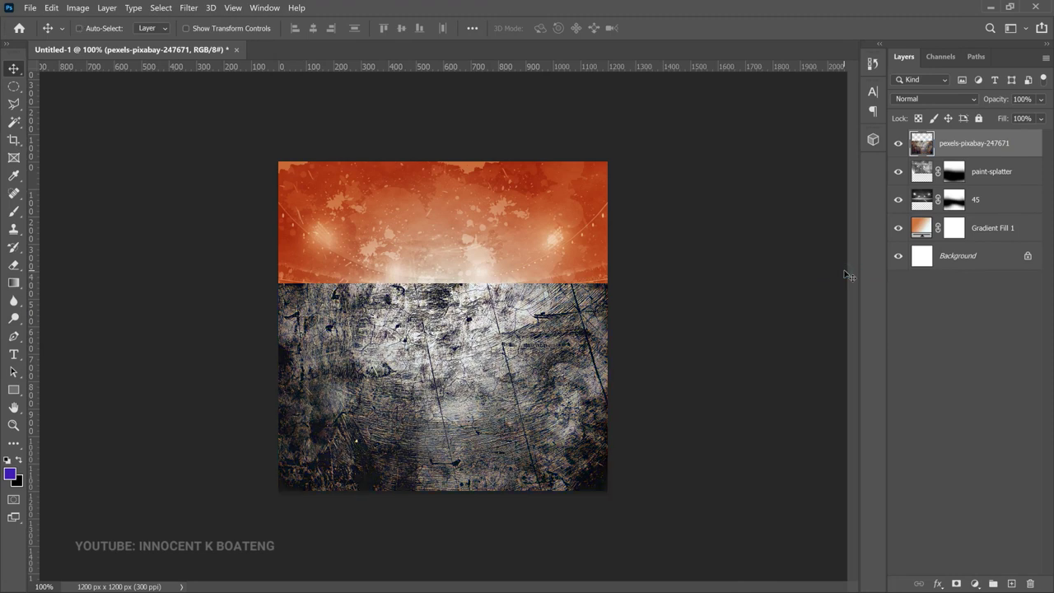
click(956, 102)
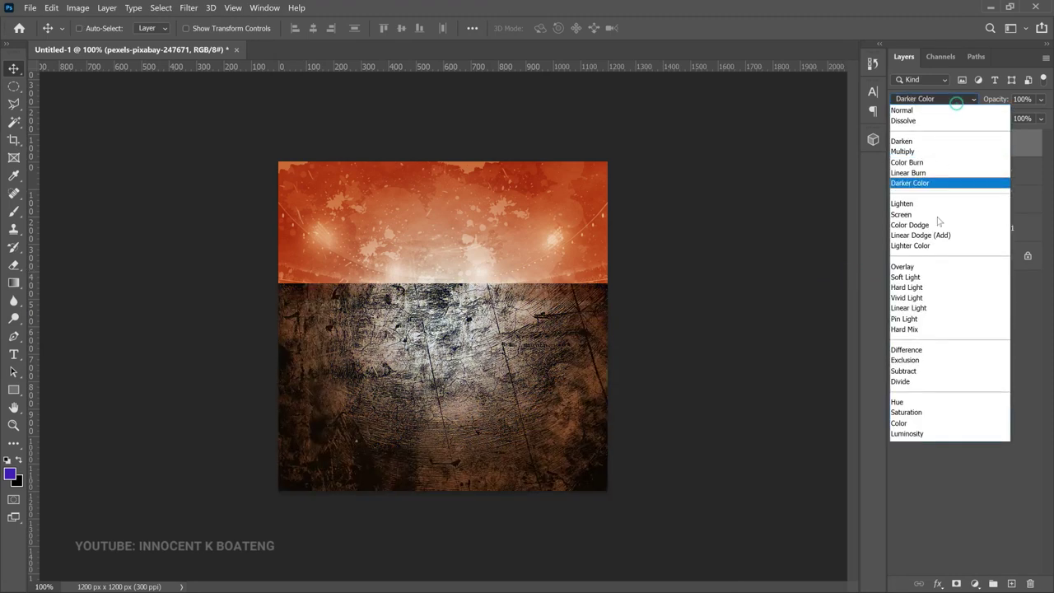
click(927, 276)
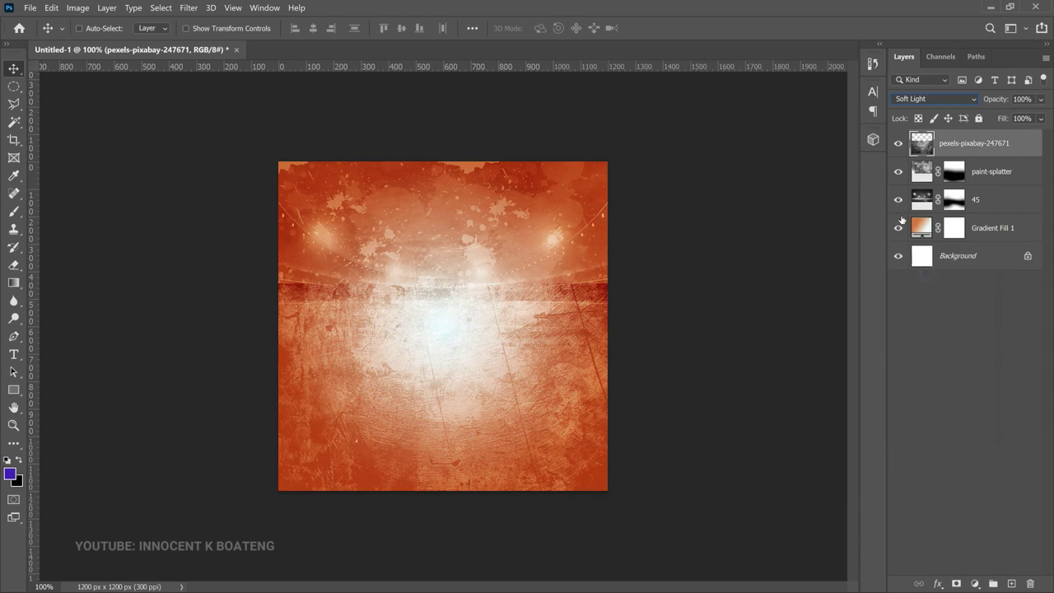
- Lower the texture to 74% opacity and mask it out across the top of the flyer
drag(989, 99, 970, 97)
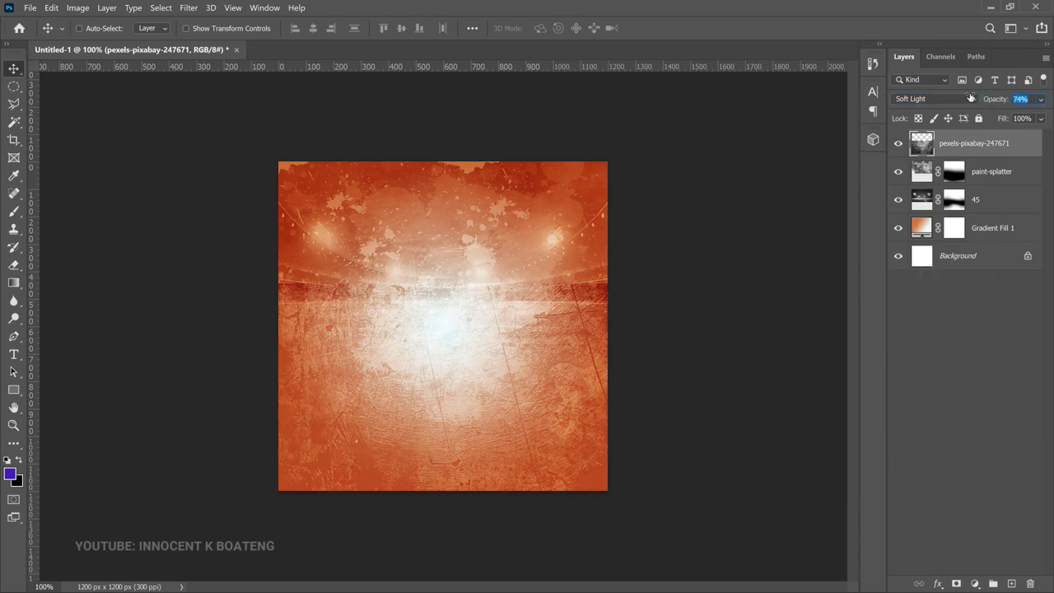
click(523, 385)
click(955, 584)
key(d)
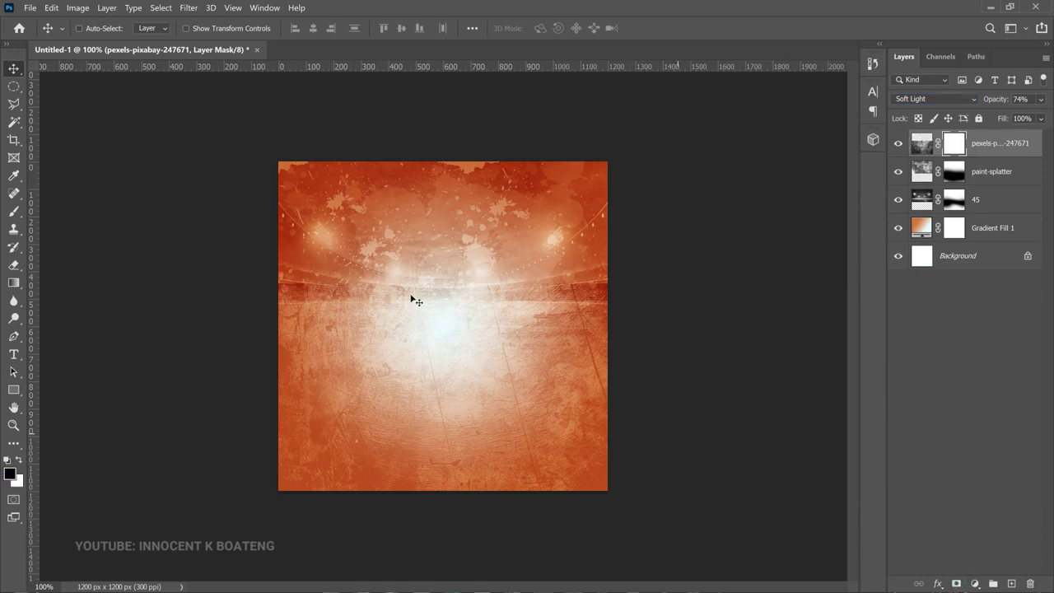
key(b)
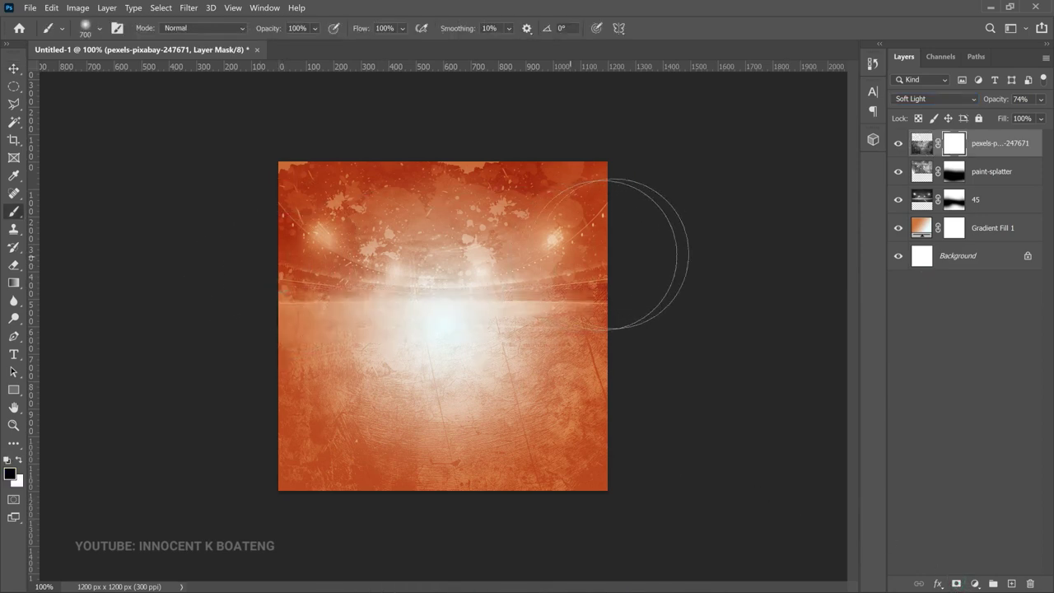
mouse_move(628, 249)
mouse_down()
mouse_move(463, 238)
mouse_move(270, 285)
mouse_up()
key(v)
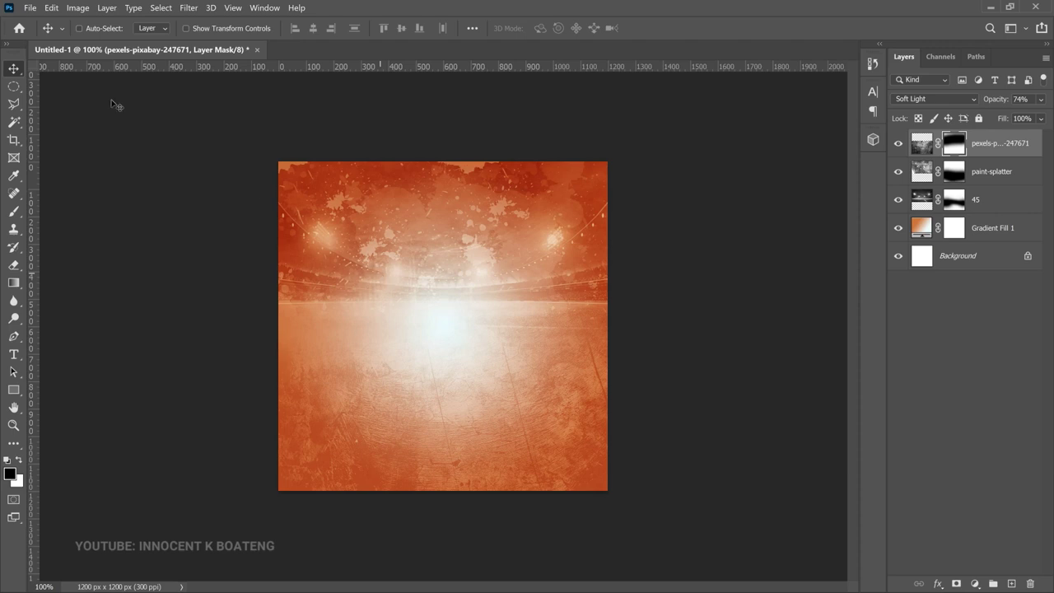
- Place the Easter 3d Text 'EASTER GAMES' title at 50% in the flyer's centre
click(31, 7)
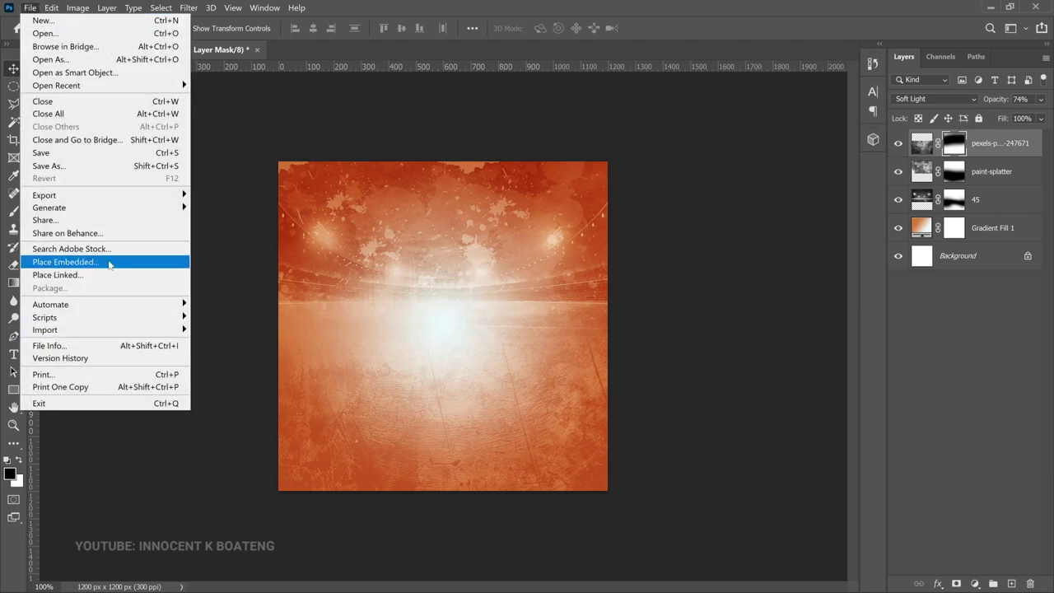
click(82, 261)
double_click(318, 130)
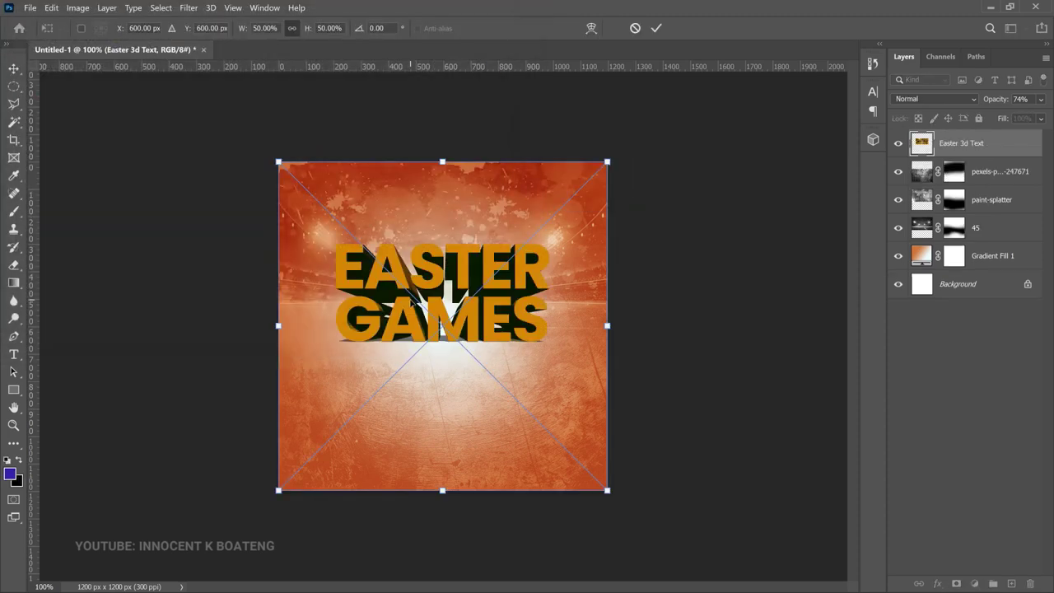
key(Return)
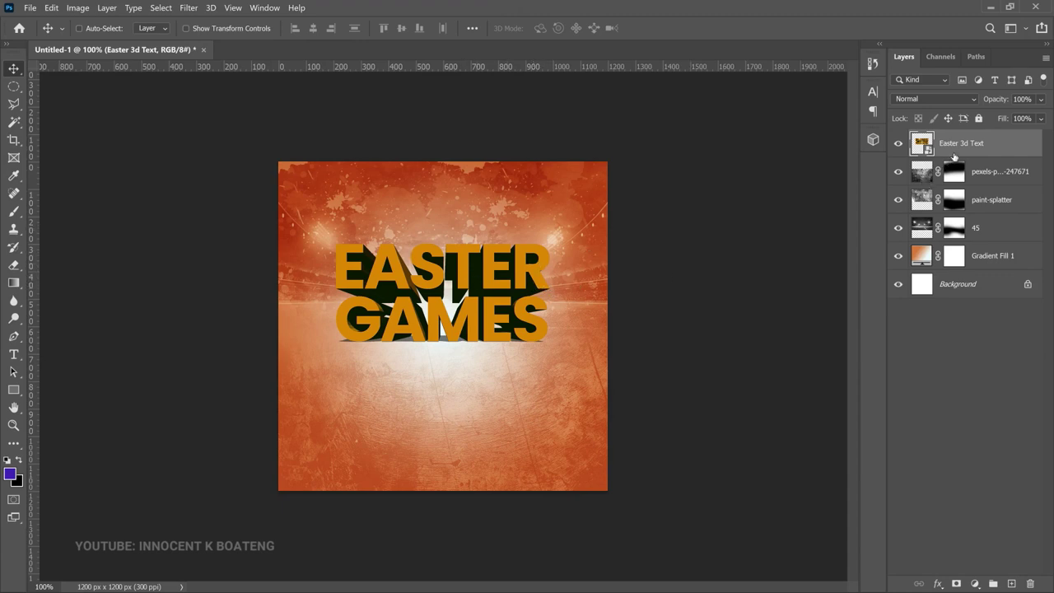
- Rasterize the EASTER GAMES title, trial a yellow hue shift, then cancel it to keep it orange
right_click(959, 146)
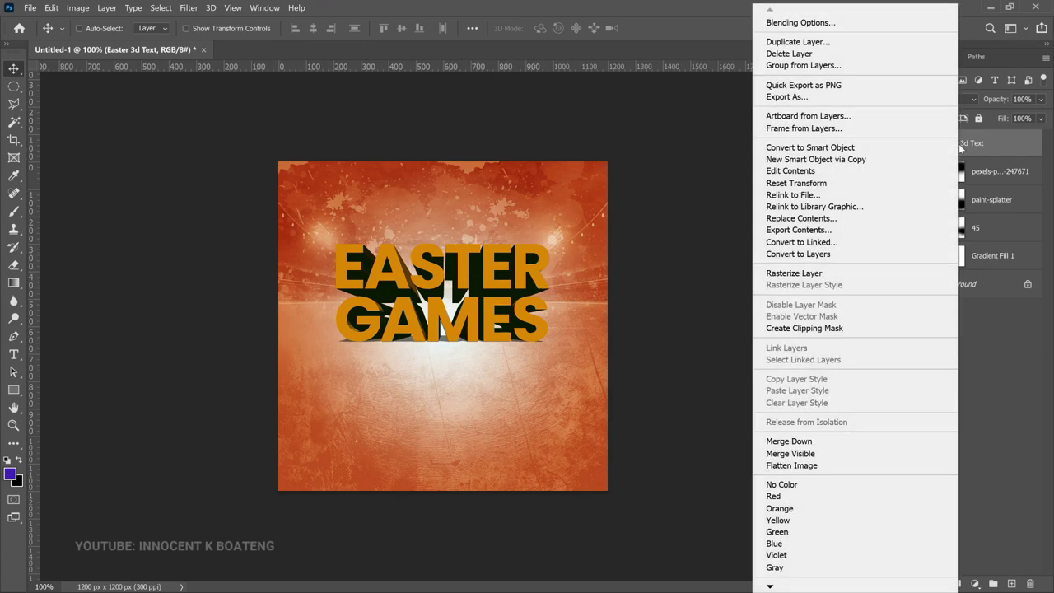
click(839, 272)
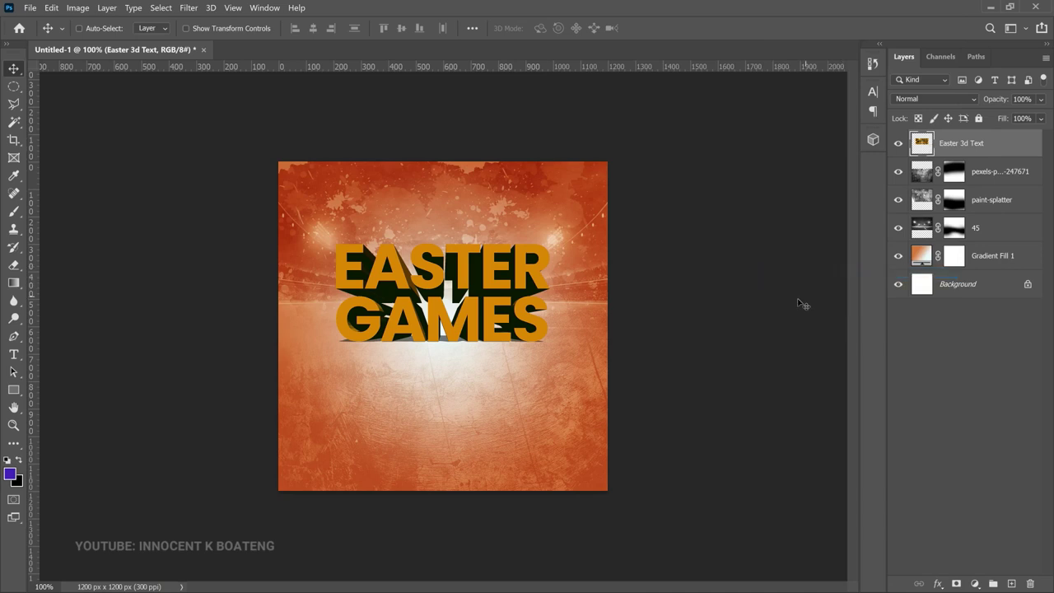
key(ctrl+u)
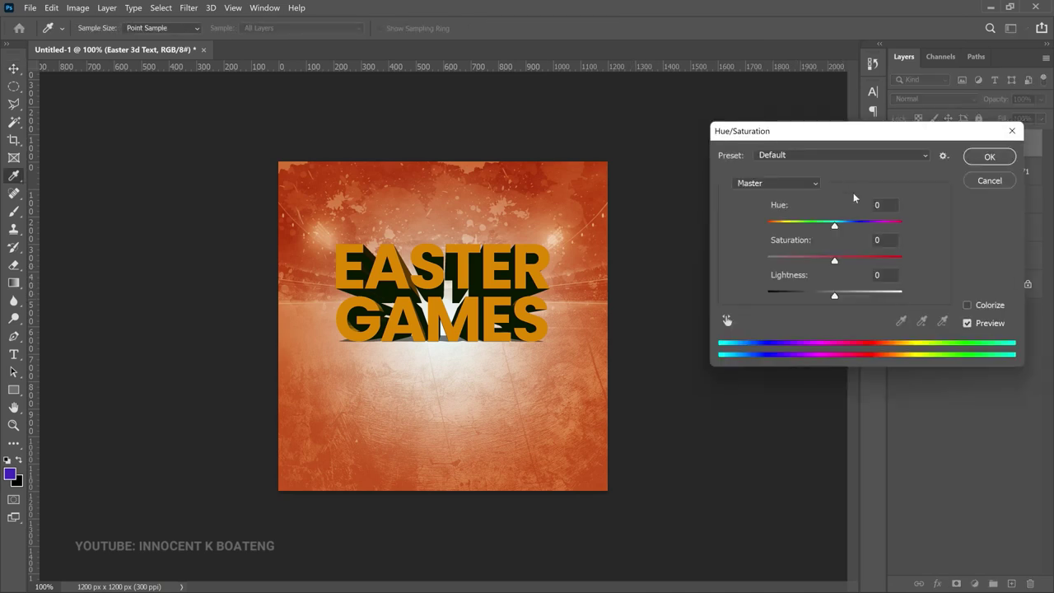
mouse_move(847, 230)
mouse_down()
mouse_move(884, 231)
mouse_move(765, 231)
mouse_move(837, 229)
mouse_move(847, 242)
mouse_up()
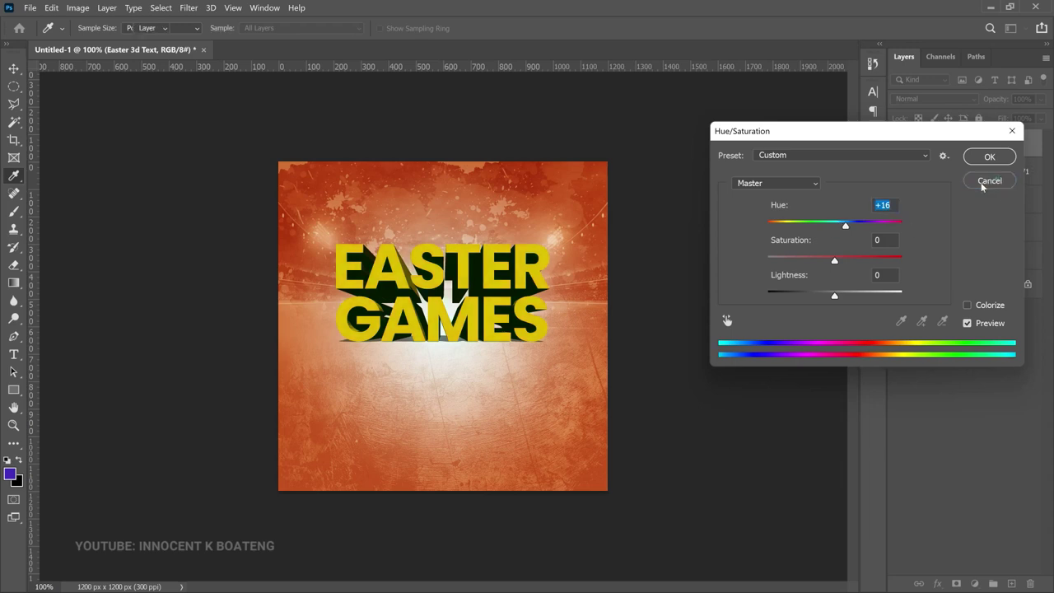
click(998, 185)
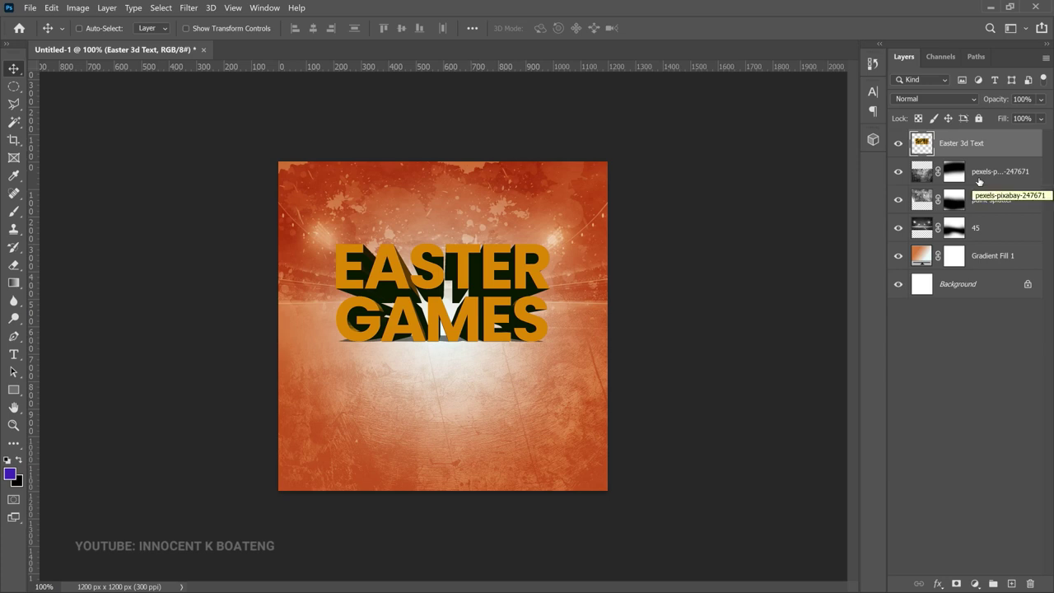
click(978, 181)
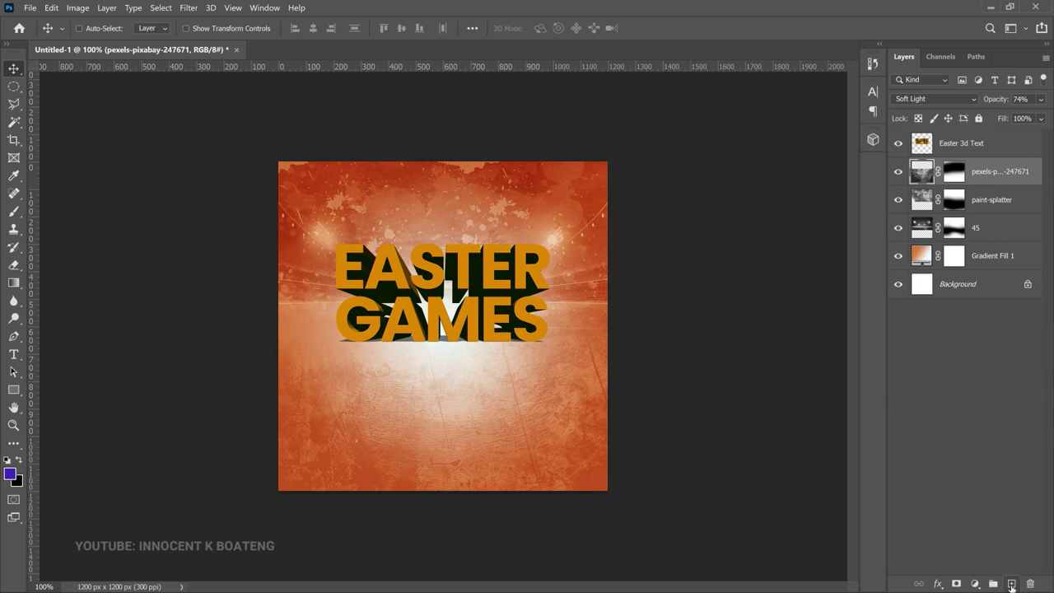
- On a new layer, paint a soft white glow over the canvas centre with a 1300 px brush
click(1011, 584)
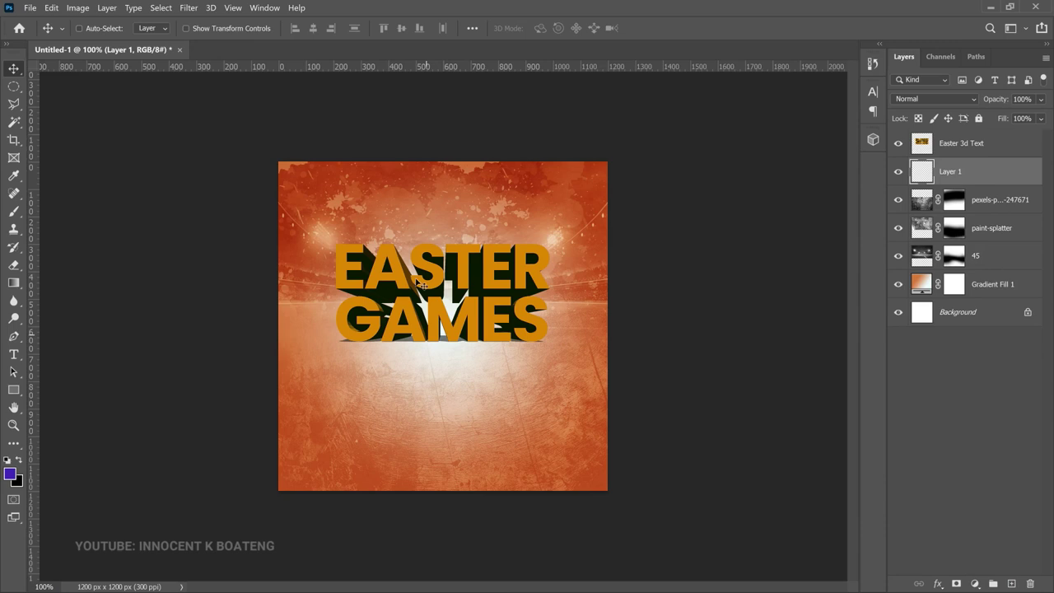
key(b)
key(bracketright)
key(bracketright)
key(bracketright)
key(bracketright)
key(bracketright)
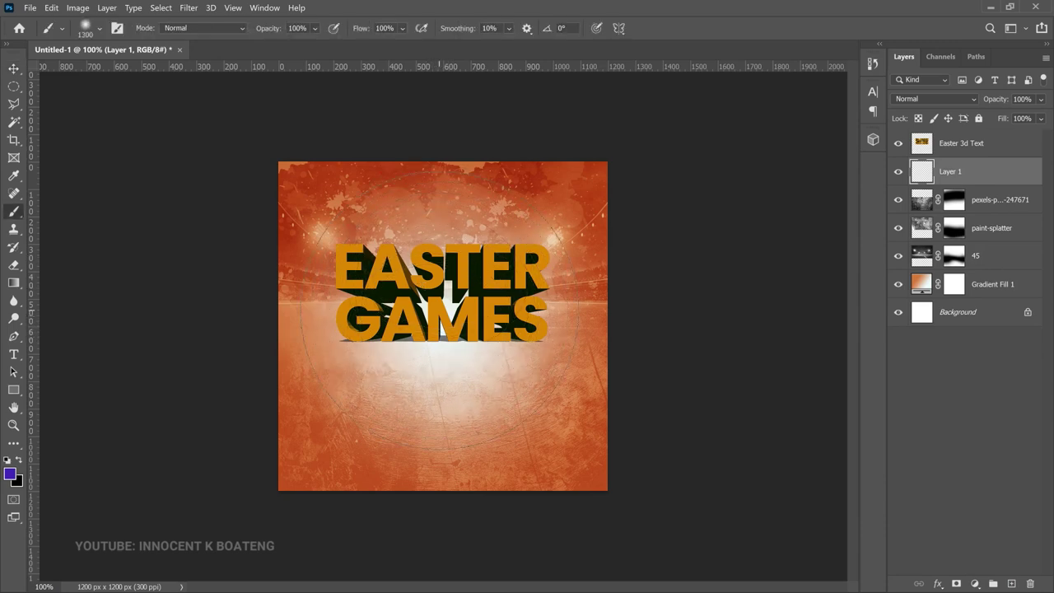
click(11, 475)
click(436, 294)
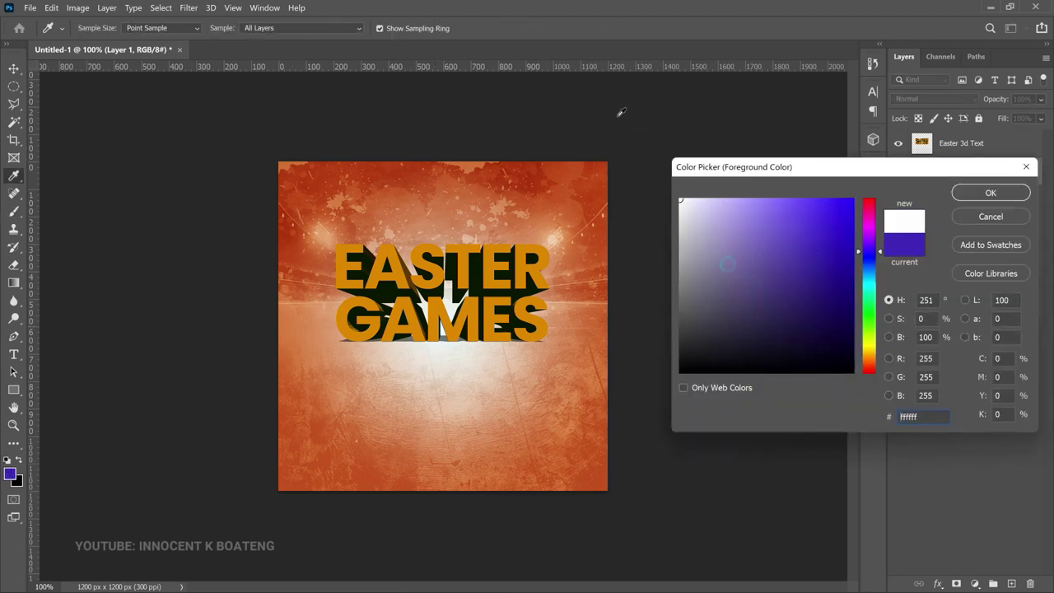
click(989, 192)
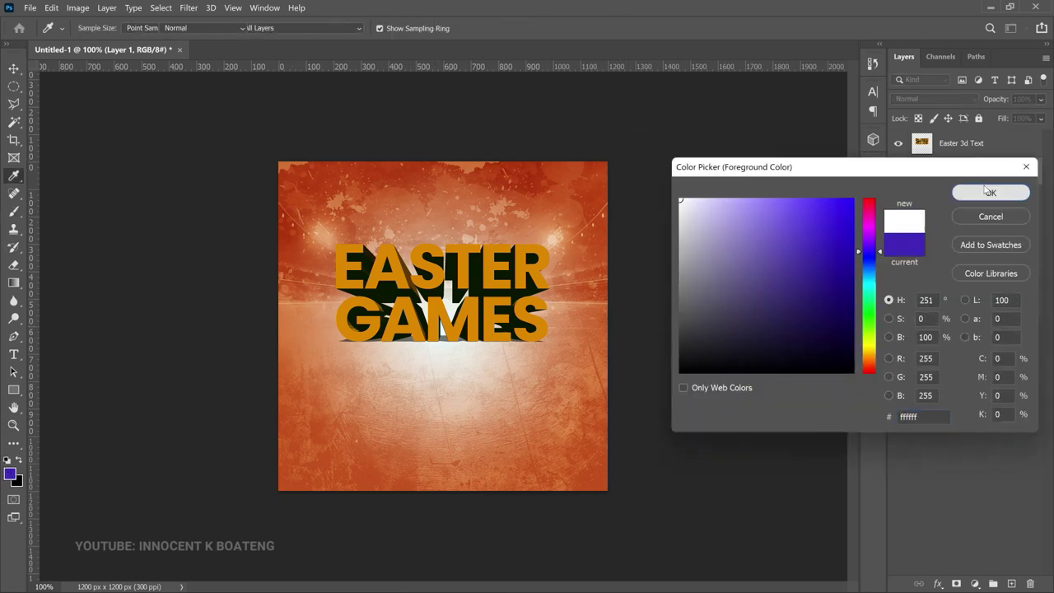
right_click(444, 311)
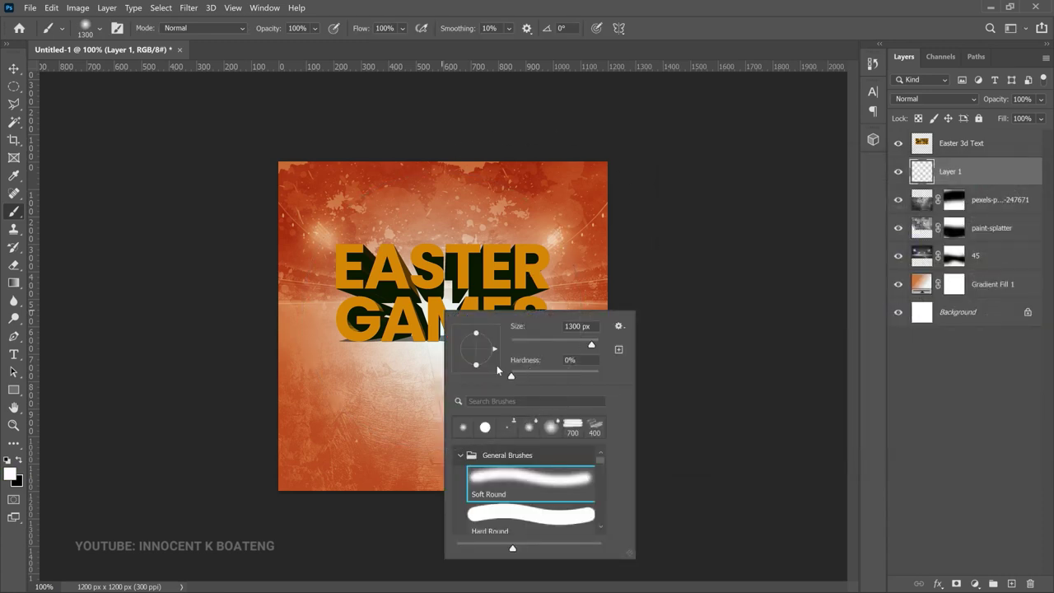
key(Return)
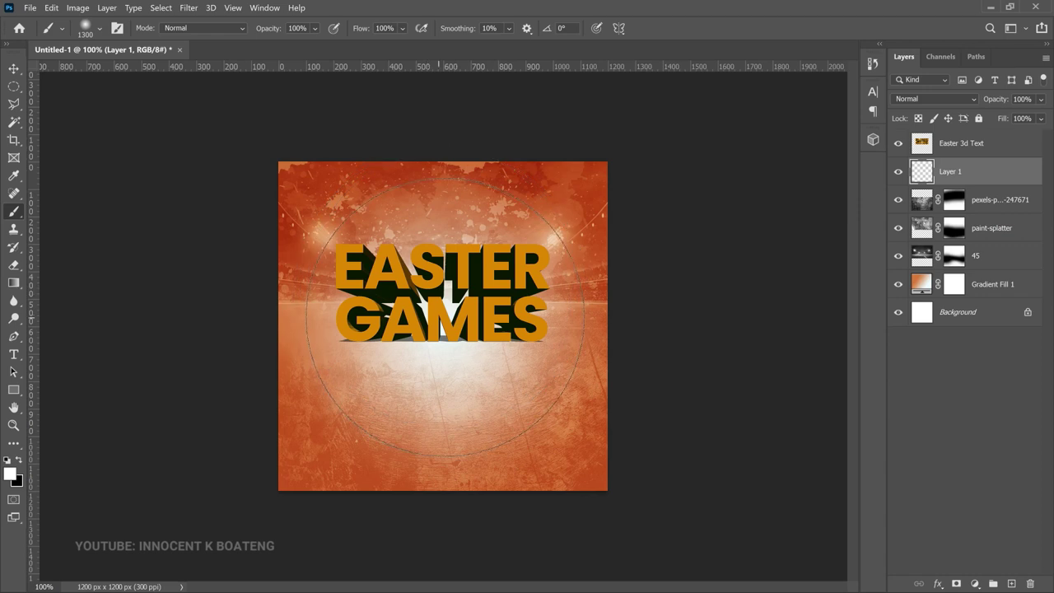
click(432, 285)
click(449, 272)
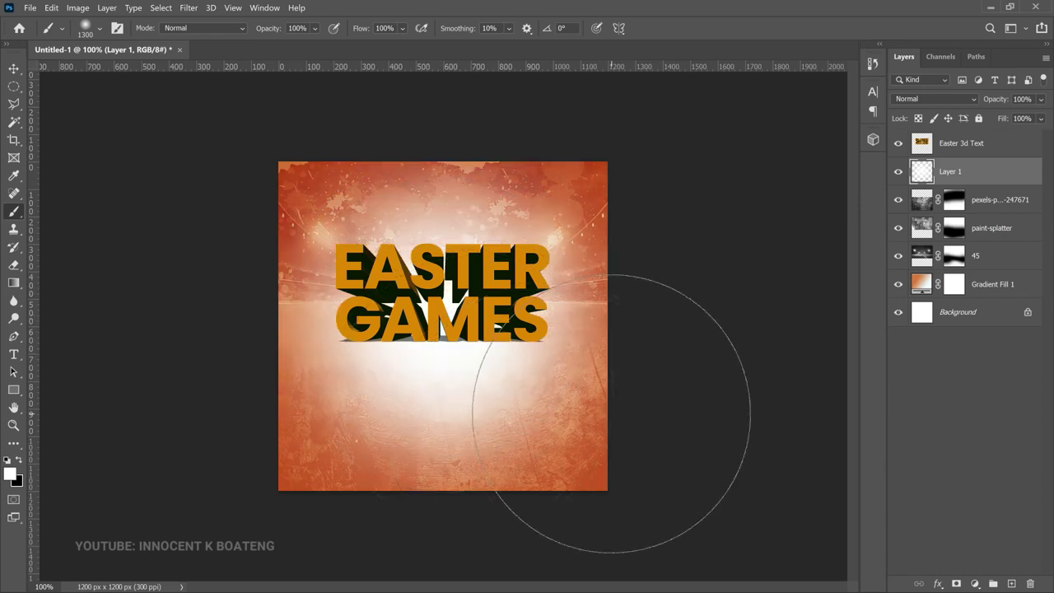
- Set the white glow layer's blend mode to Overlay and duplicate it for a stronger glow
key(v)
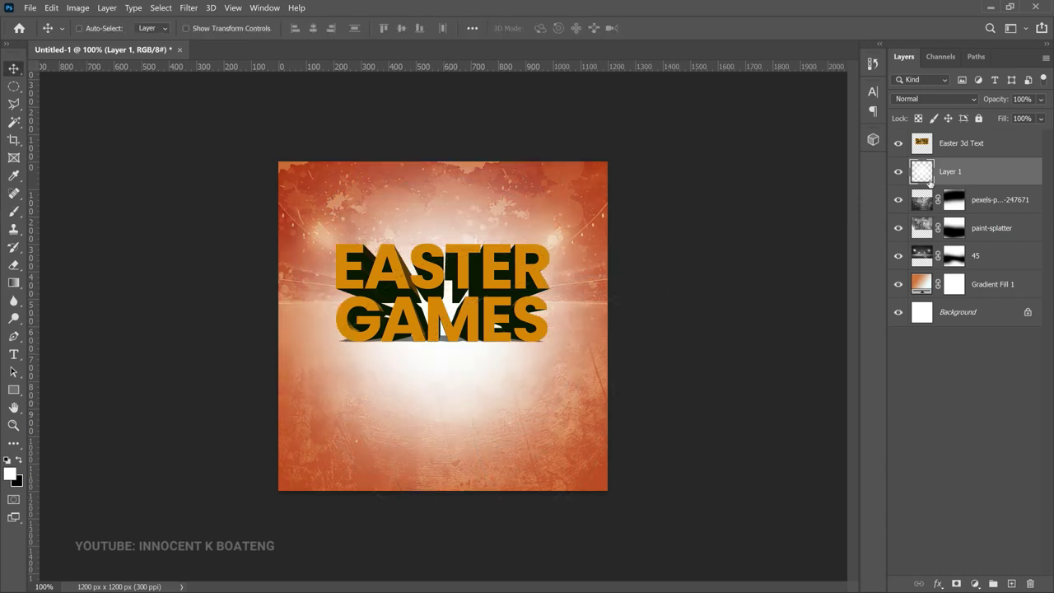
click(933, 98)
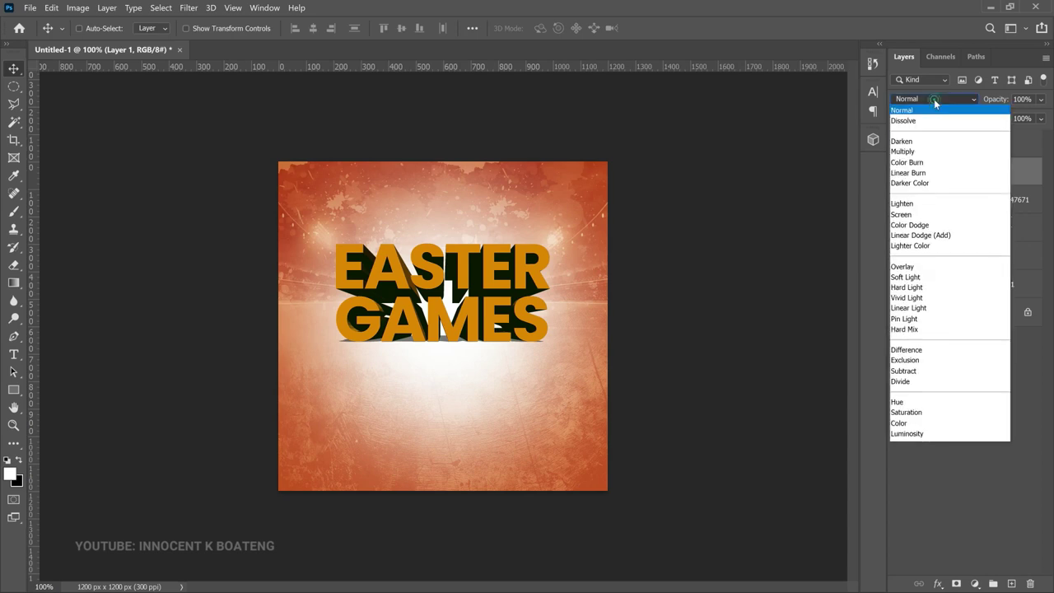
click(914, 270)
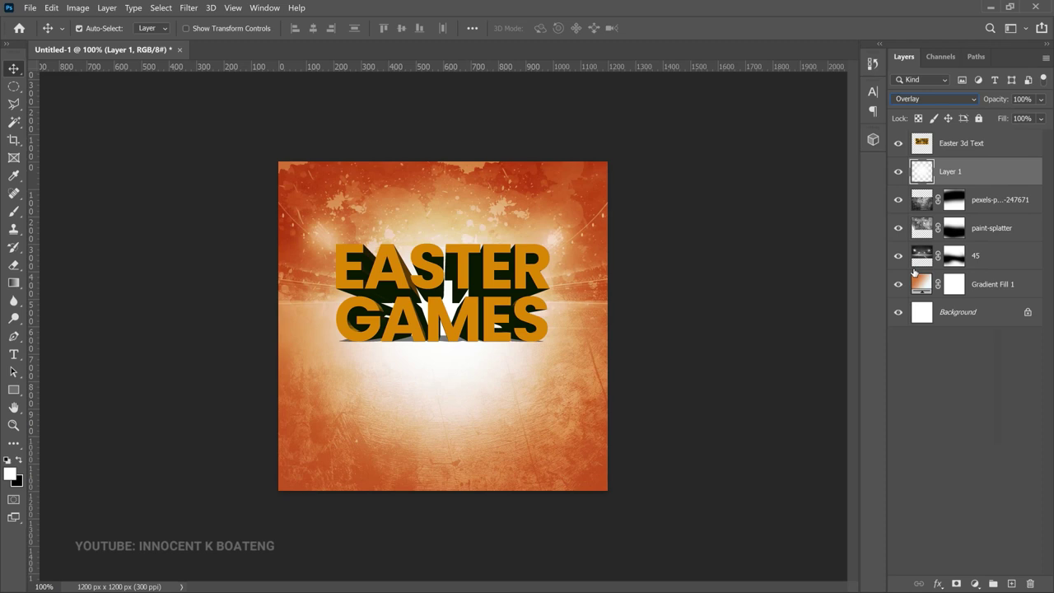
key(ctrl+j)
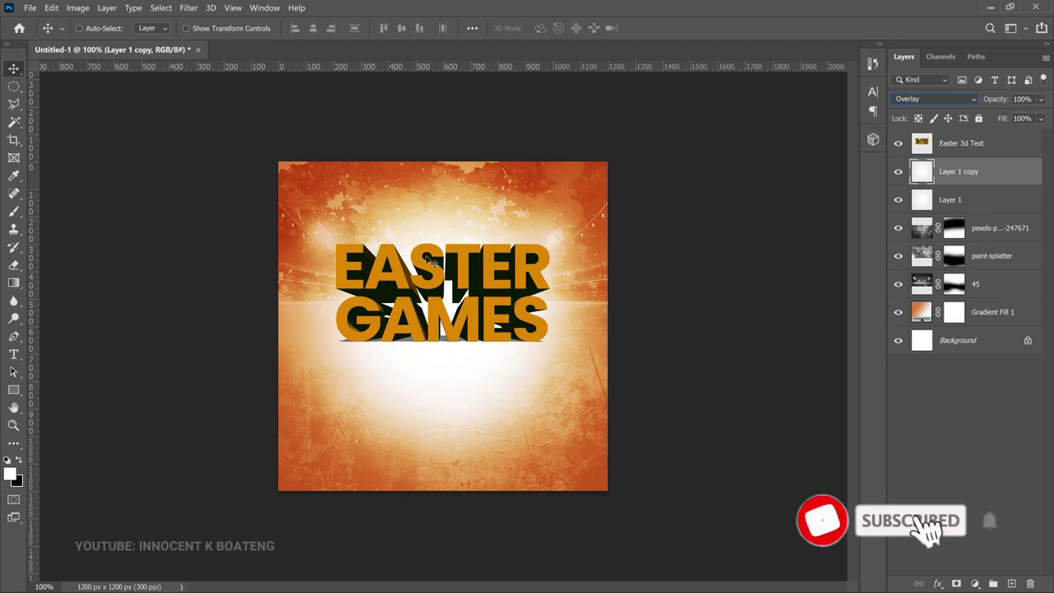
- Place the pngwing.com (29) cloud image, scale it, flip it horizontally and position it left of the title
click(30, 7)
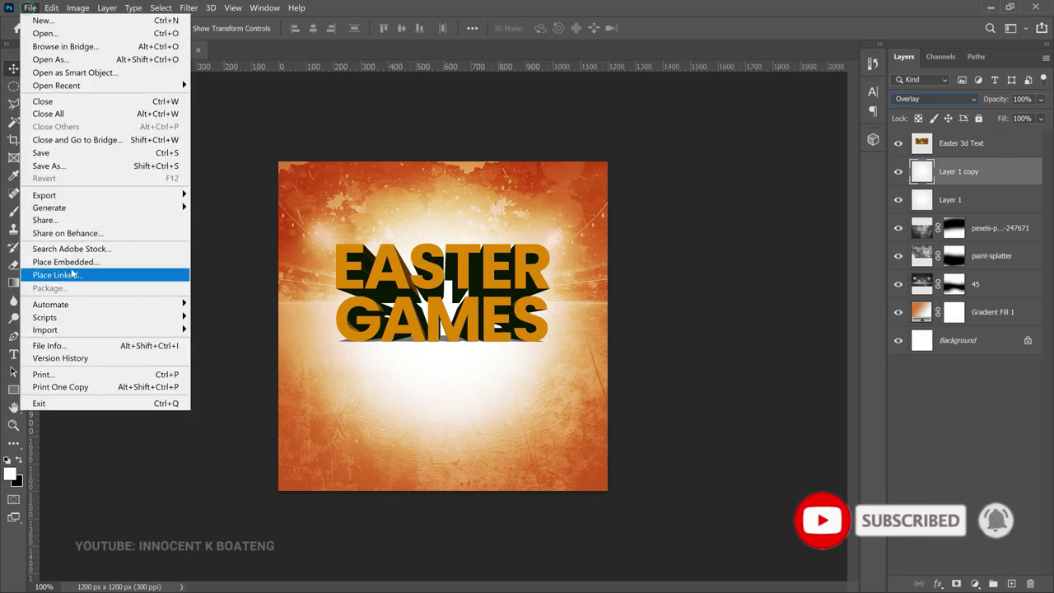
click(75, 262)
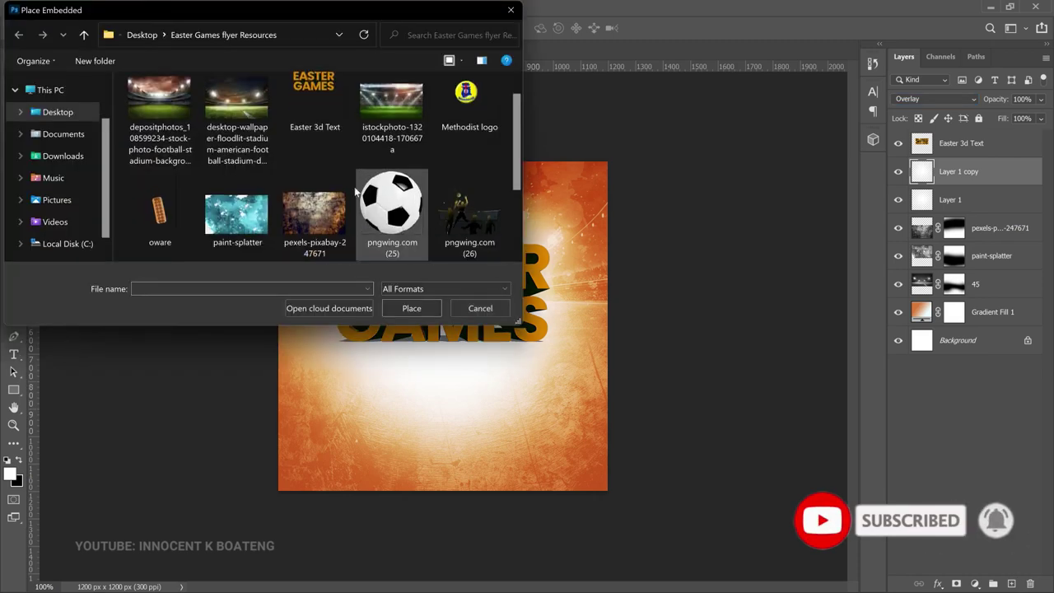
scroll(352, 189, down, 1)
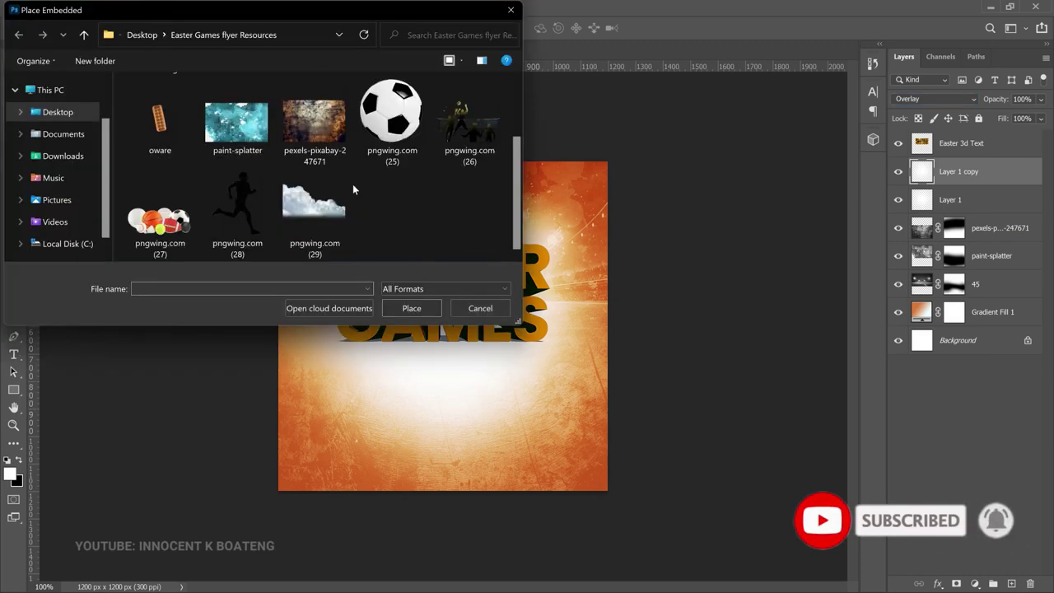
double_click(320, 222)
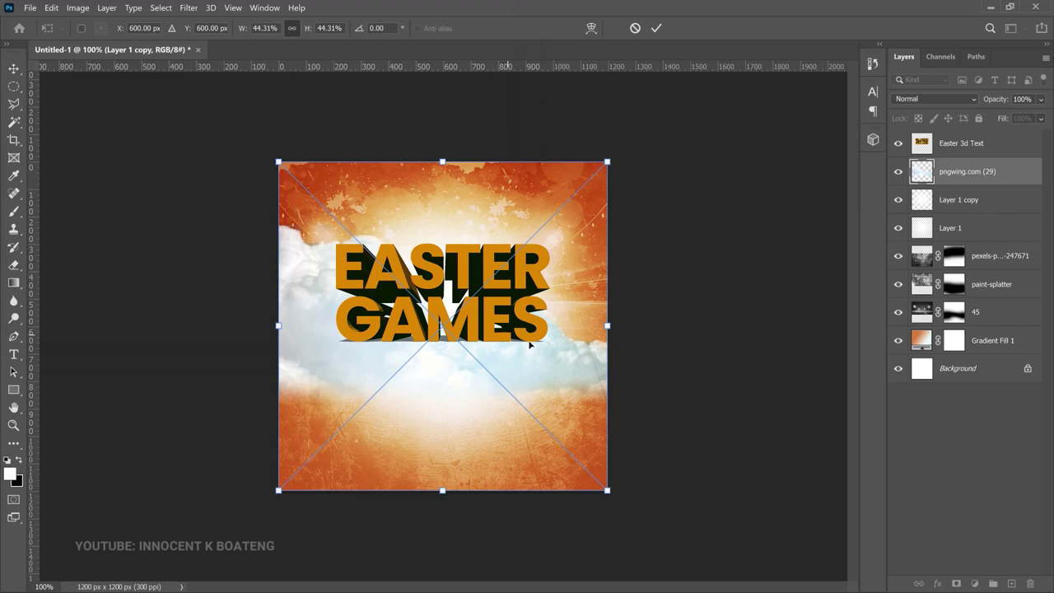
drag(606, 489, 352, 393)
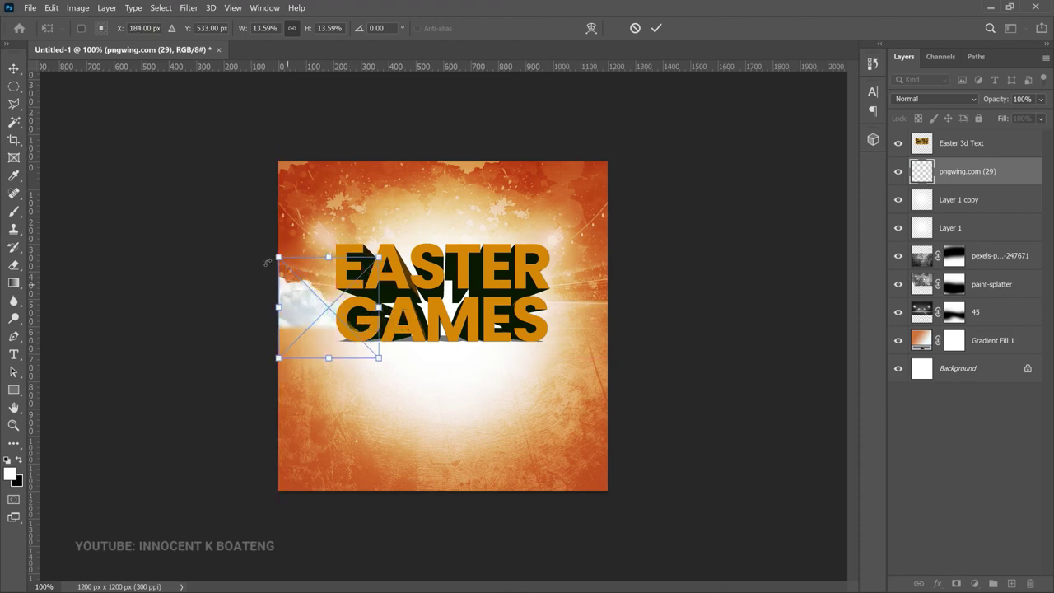
right_click(372, 300)
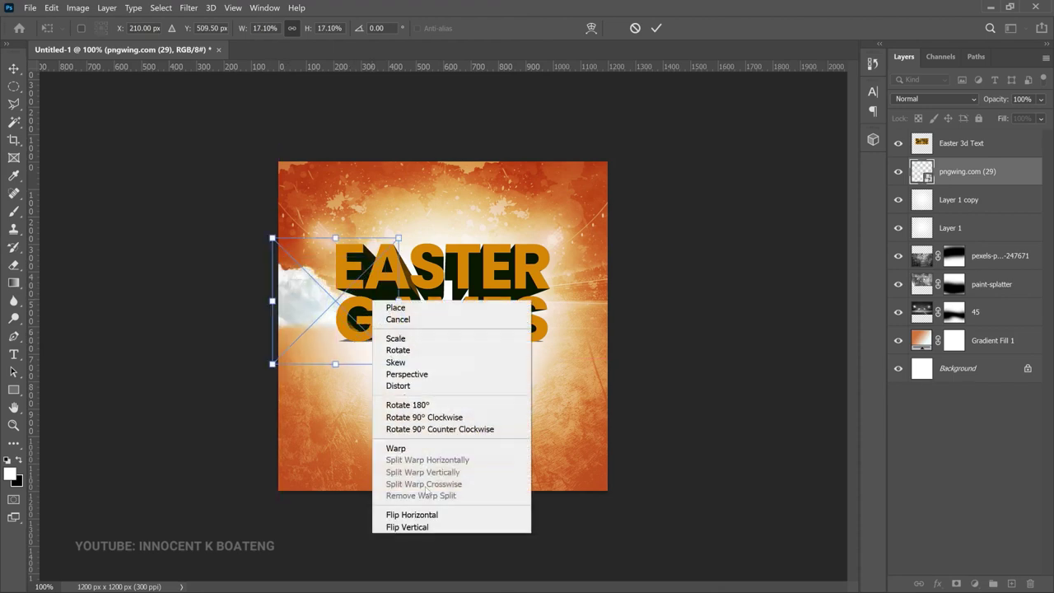
click(428, 516)
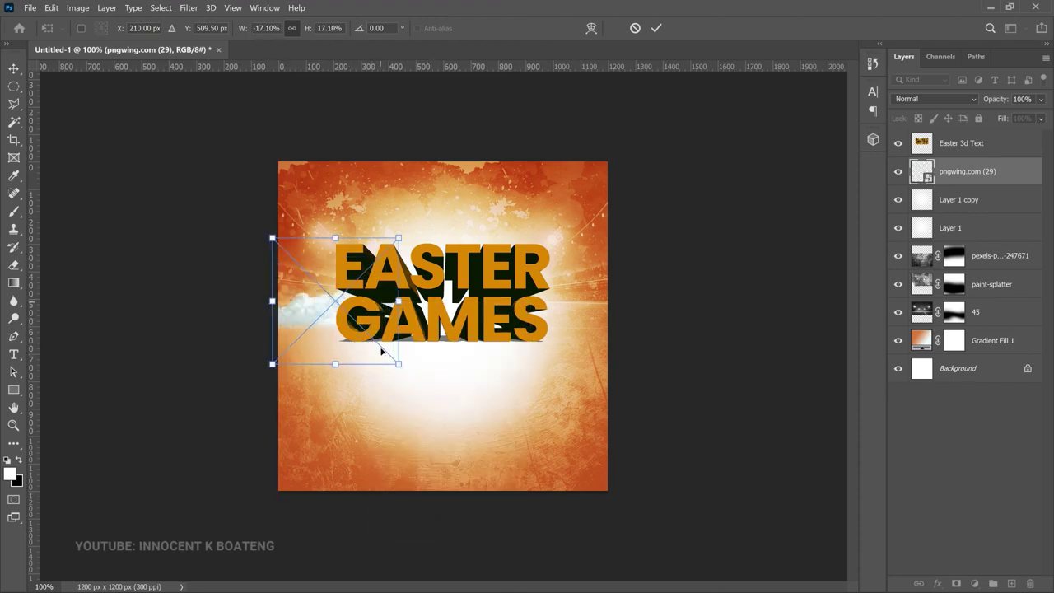
drag(397, 362, 442, 406)
drag(441, 312, 403, 297)
key(Return)
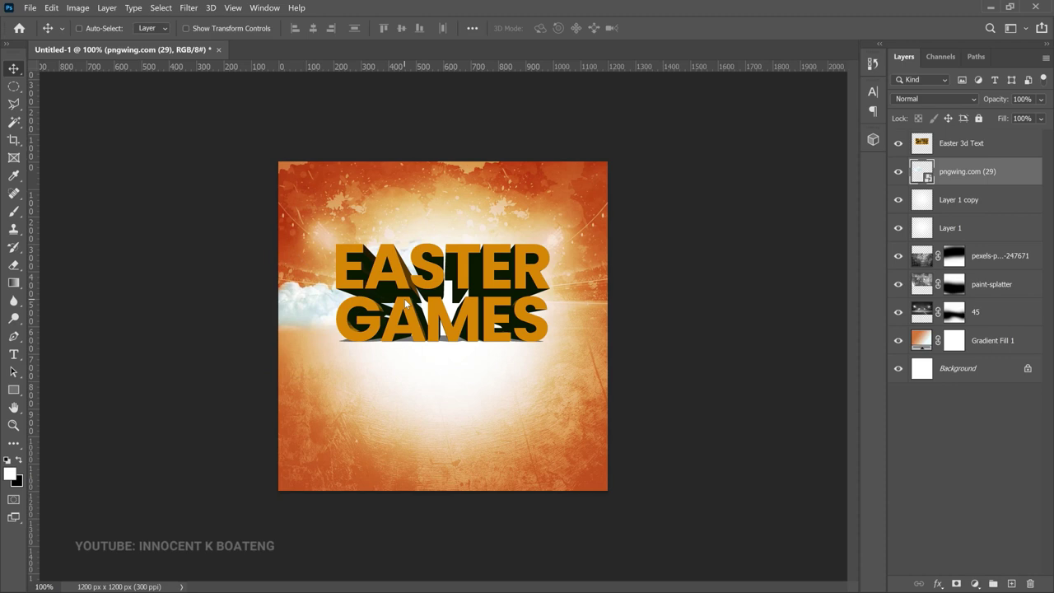
- Duplicate the cloud, flip the copy horizontally, move it right of the title, and nudge the original
key(ctrl+j)
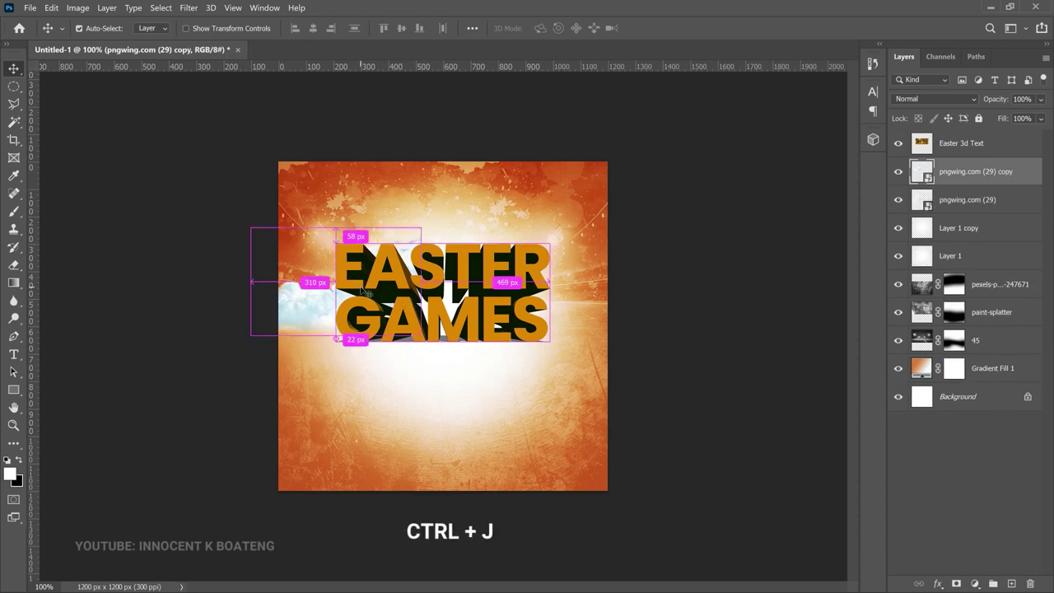
key(ctrl+t)
right_click(365, 283)
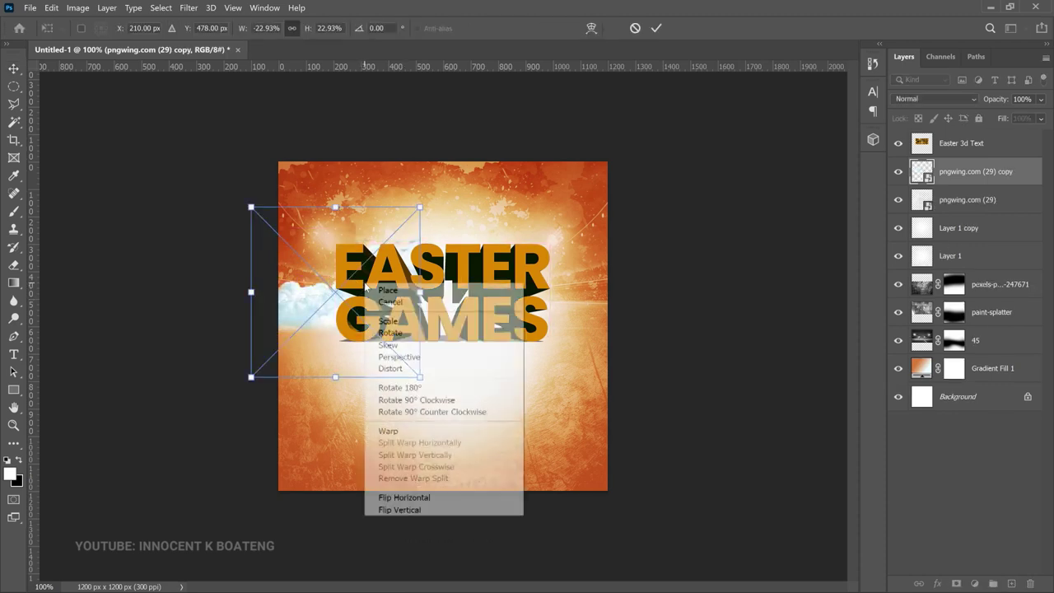
click(432, 497)
key(Return)
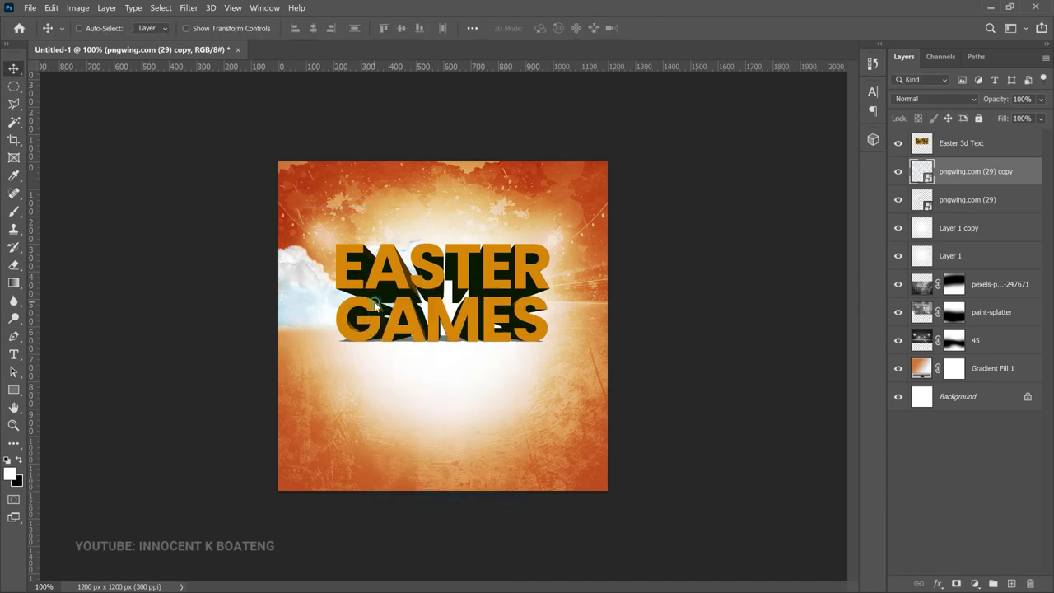
drag(375, 303, 592, 310)
key(alt+bracketleft)
drag(474, 278, 438, 291)
key(alt+bracketright)
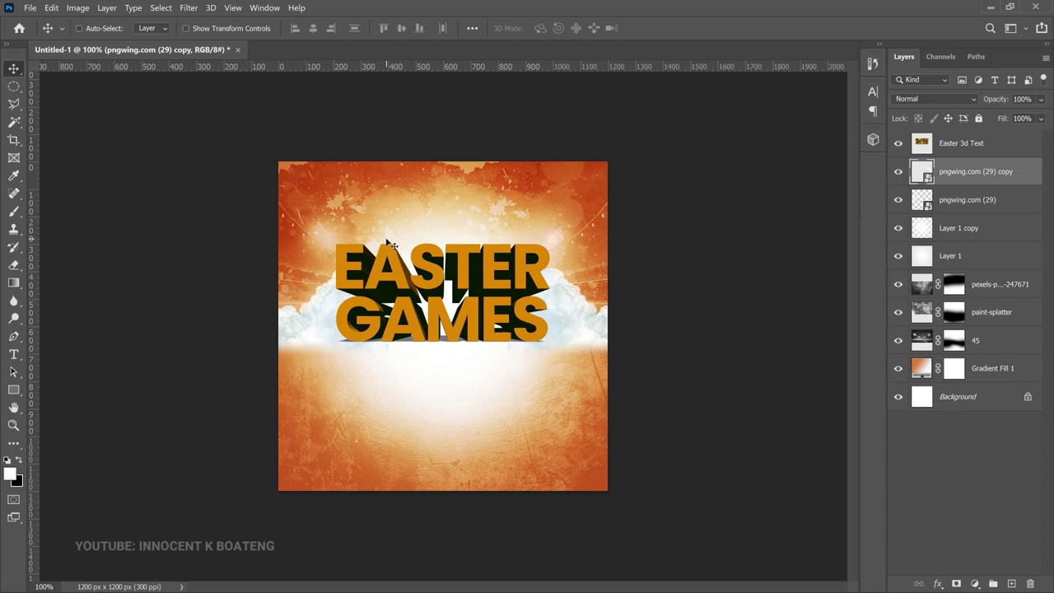
- Place the oware board image at about 45% size behind the title's left end
click(30, 8)
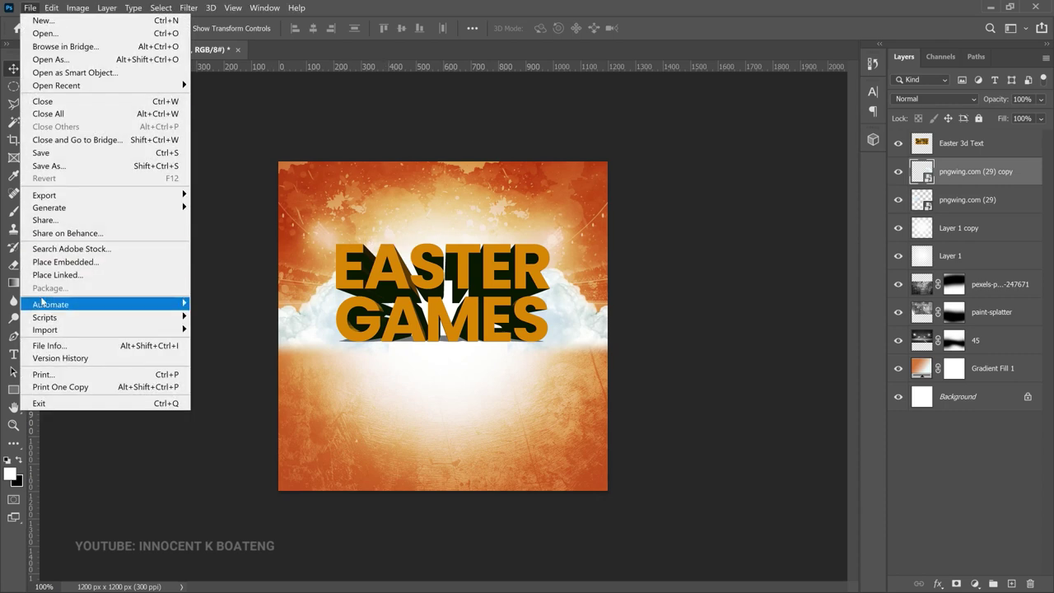
click(60, 263)
scroll(393, 158, down, 3)
double_click(160, 120)
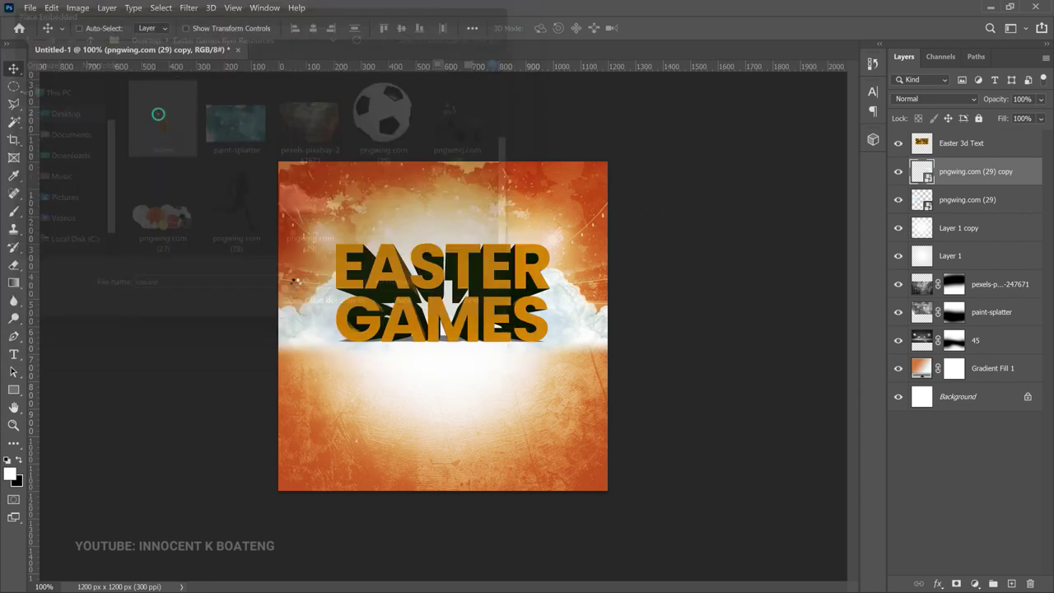
drag(504, 359, 407, 283)
drag(433, 415, 359, 278)
drag(340, 222, 361, 277)
key(Return)
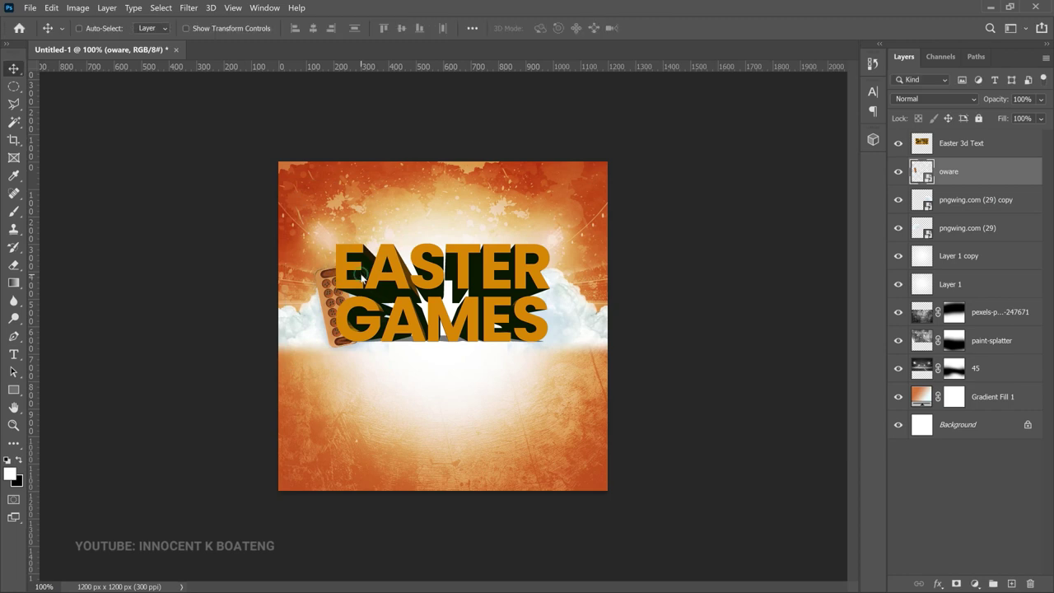
key(Up)
key(Up)
key(Up)
key(Up)
key(Up)
key(Up)
key(Up)
key(Up)
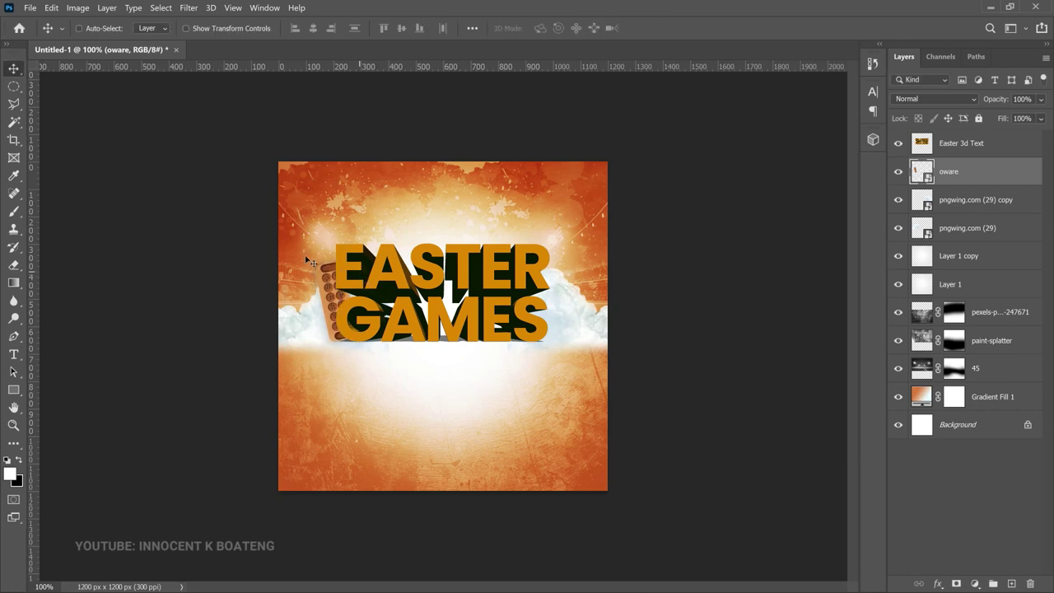
- Duplicate the oware board, flip the copy horizontally and move it behind the title's right end
key(ctrl+j)
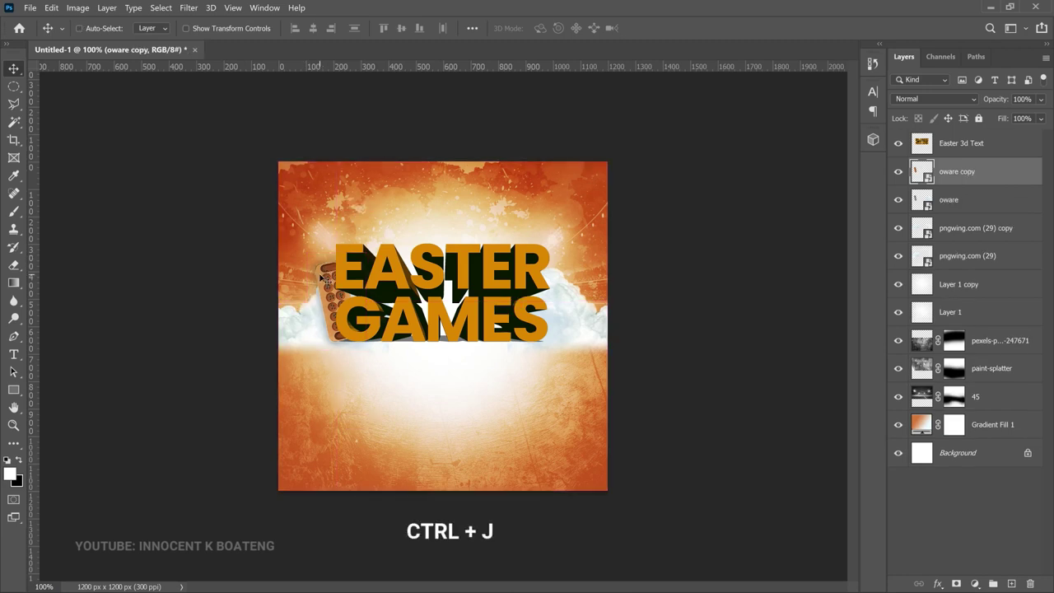
key(ctrl+t)
right_click(362, 277)
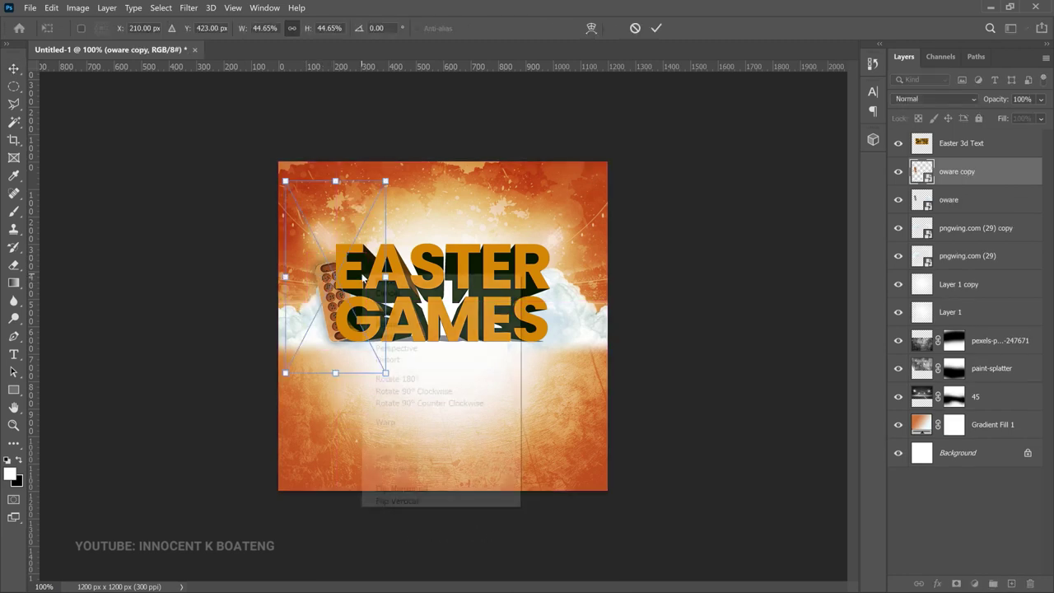
click(454, 489)
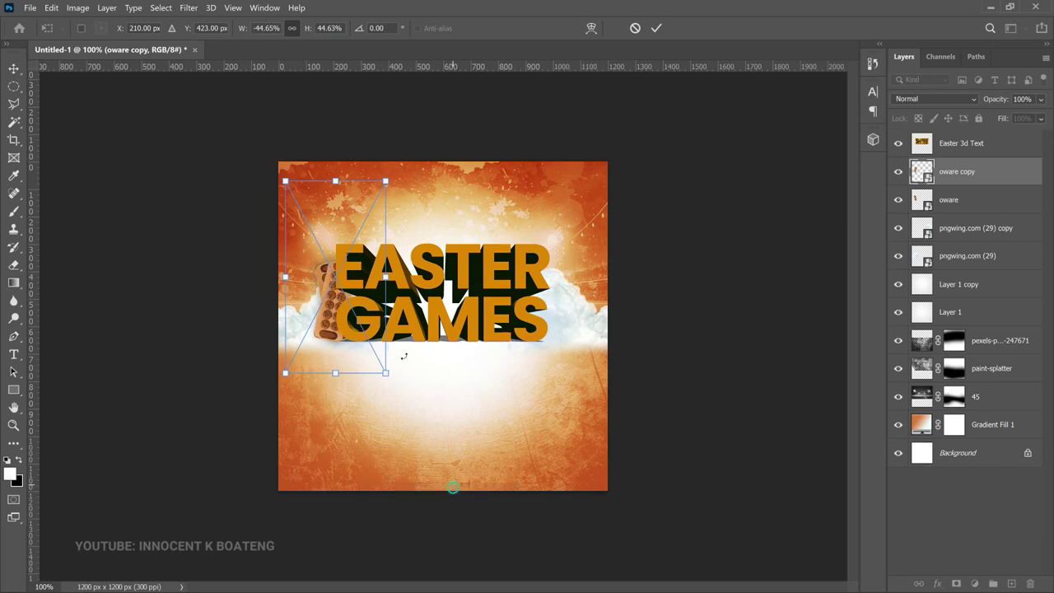
key(Return)
drag(457, 304, 591, 318)
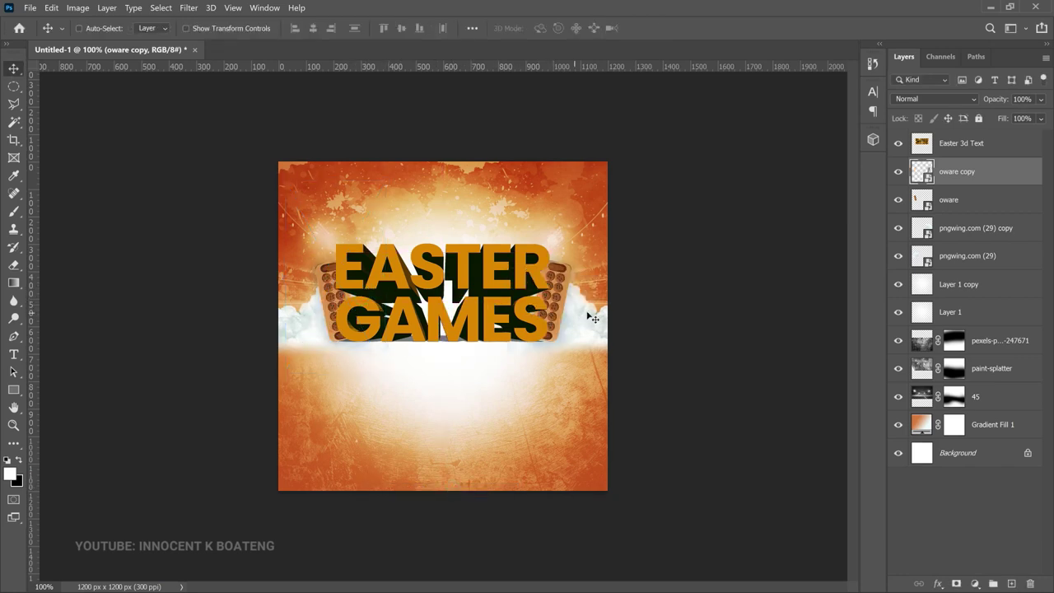
click(971, 144)
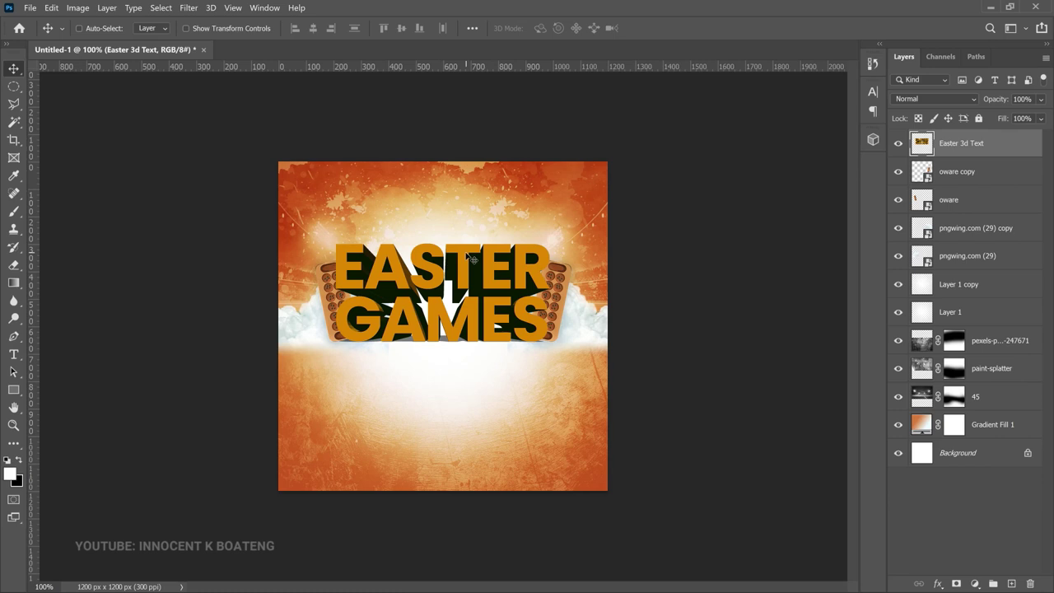
- Place the pngwing.com (26) player silhouettes below the title, shifted left
click(29, 8)
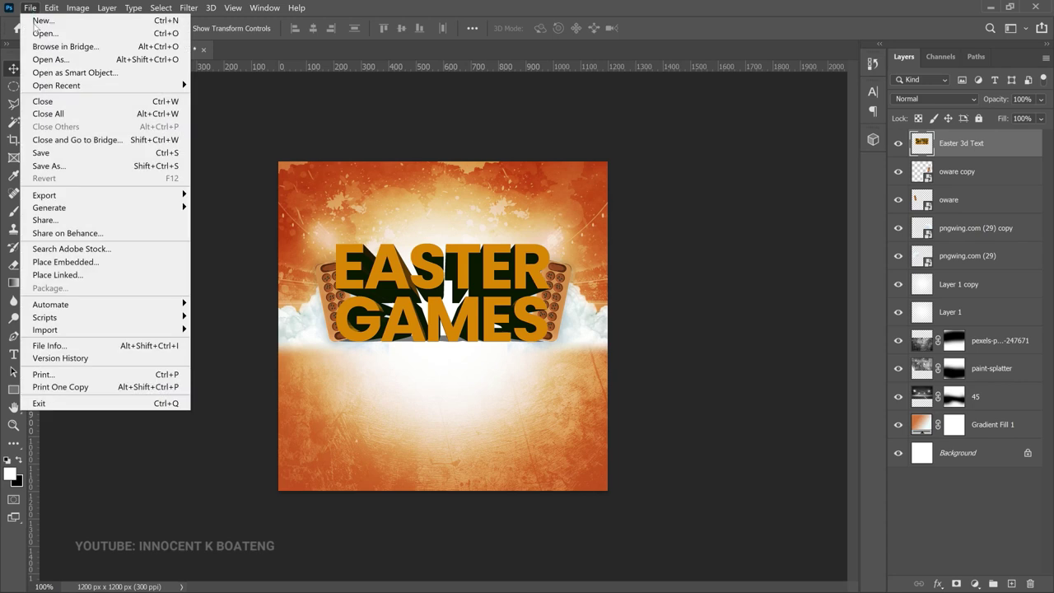
click(83, 262)
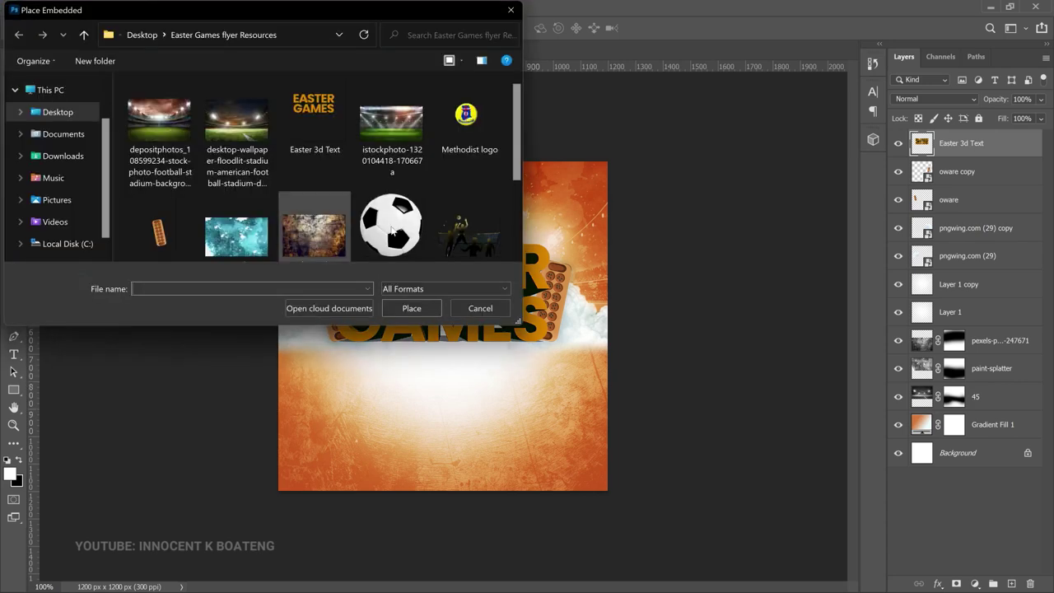
scroll(412, 165, down, 3)
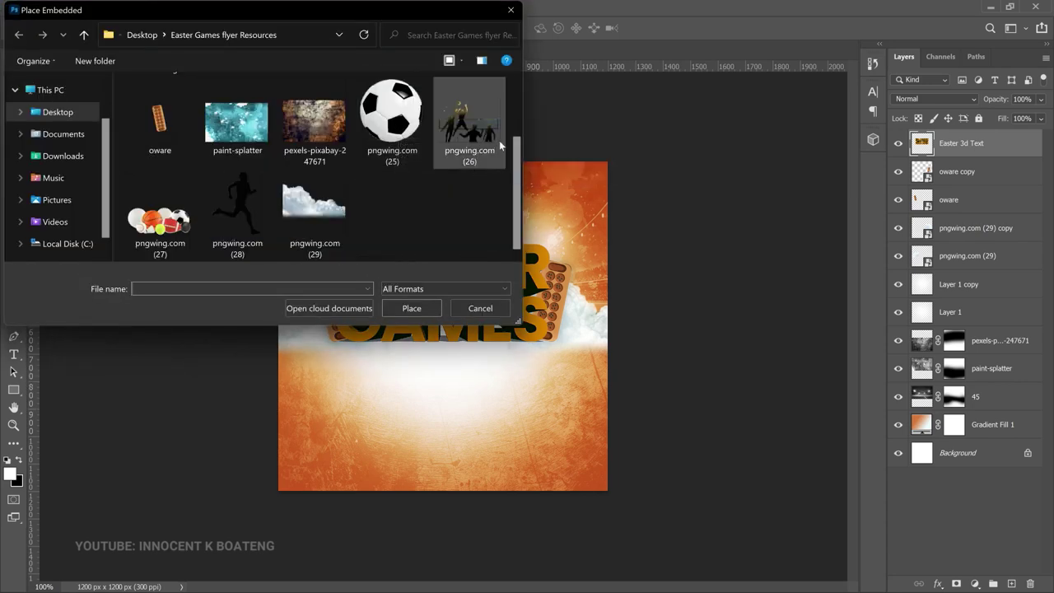
double_click(474, 133)
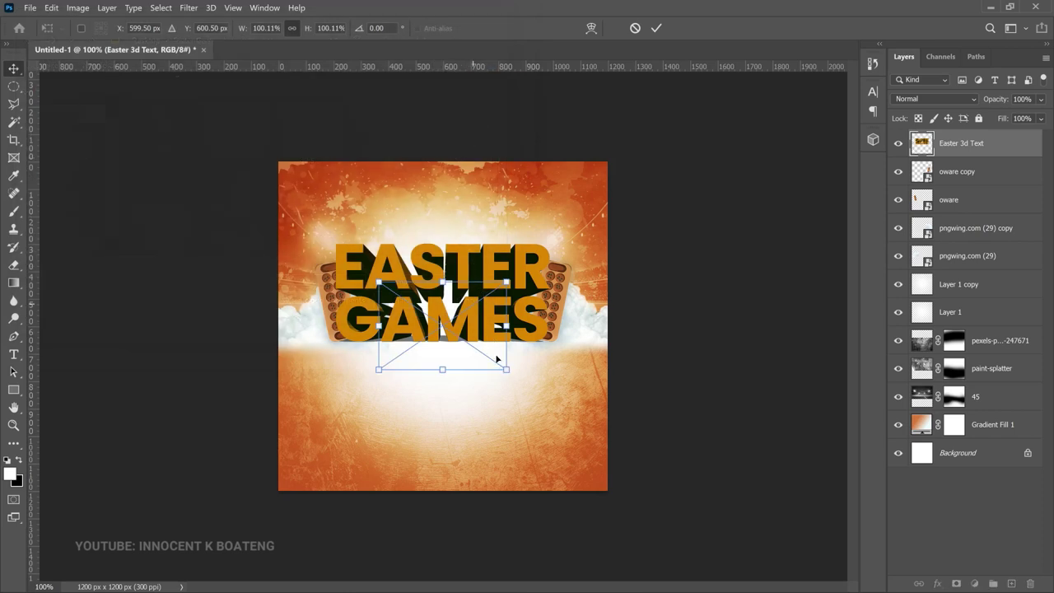
key(Return)
drag(498, 321, 459, 339)
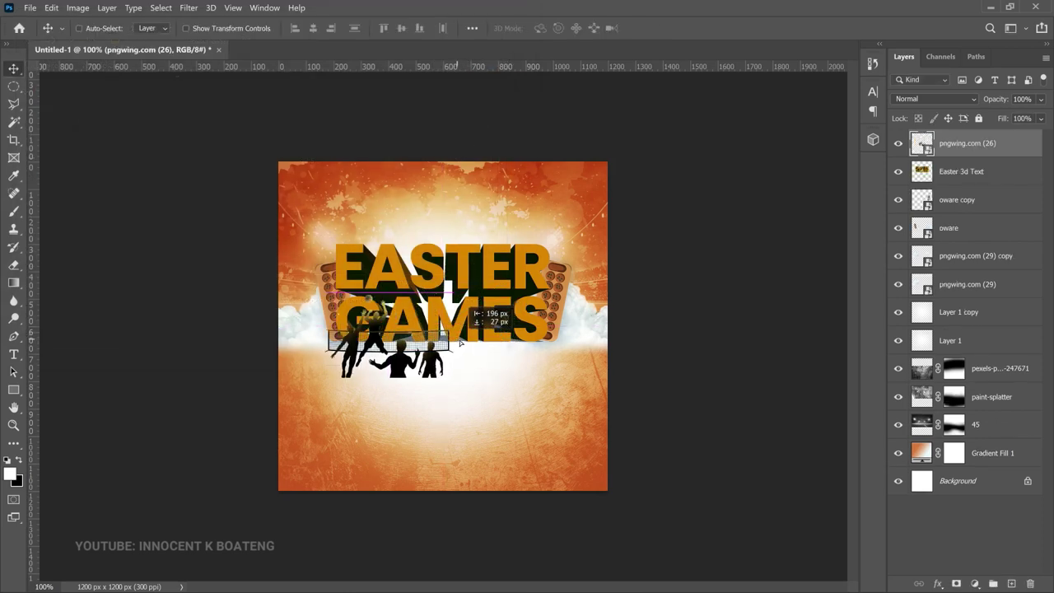
- Place the pngwing.com (27) sports-ball cluster, shrunk and set beside the silhouettes
click(29, 7)
click(59, 262)
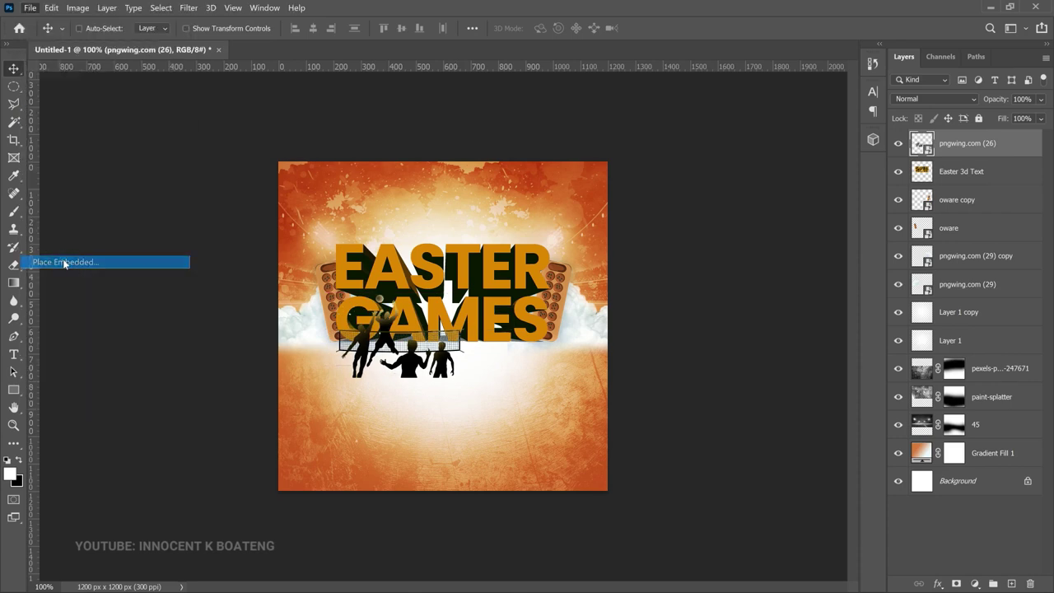
double_click(156, 223)
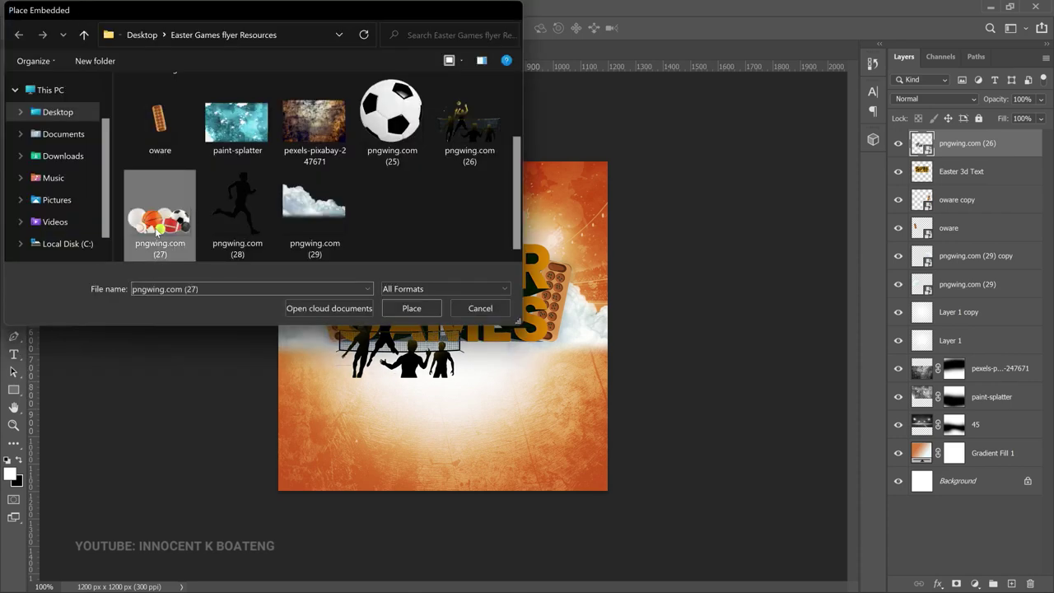
drag(278, 254, 495, 316)
drag(598, 378, 563, 370)
key(Return)
- Place the pngwing.com (28) running figure, shrunk to fit among the players
click(29, 8)
click(109, 264)
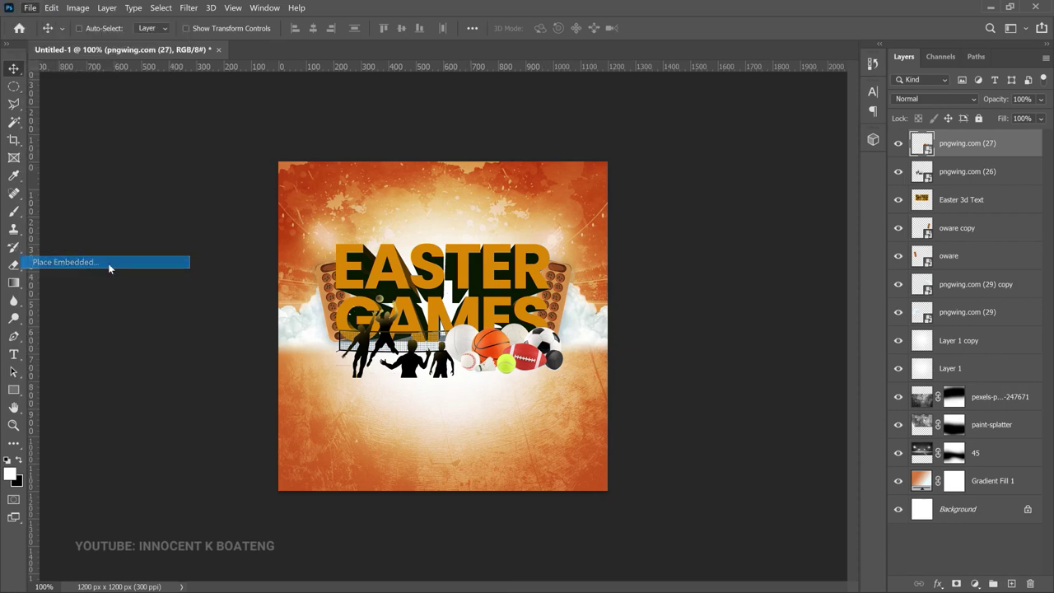
scroll(275, 161, down, 3)
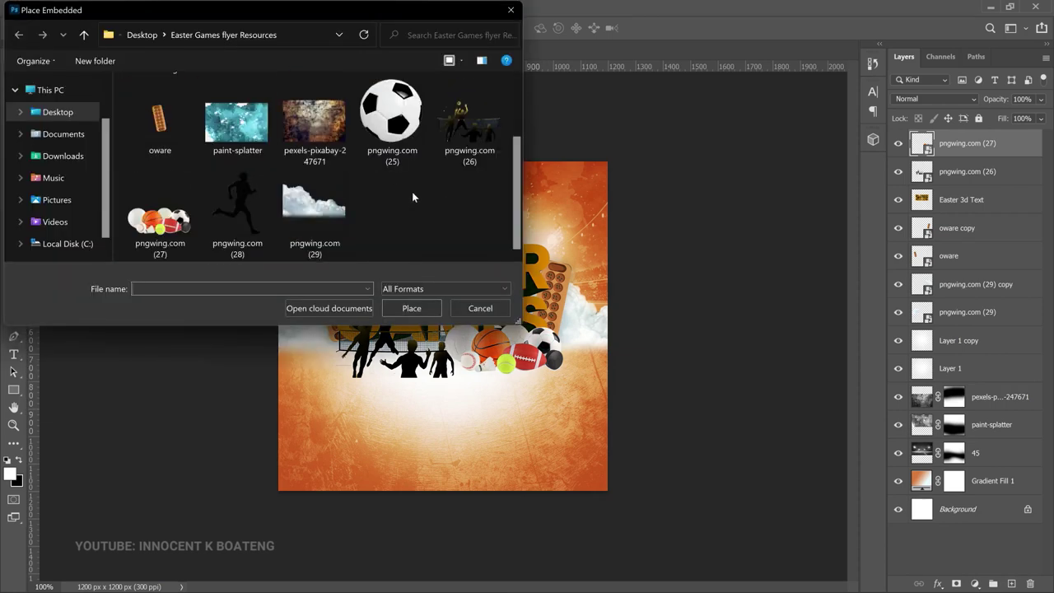
double_click(240, 197)
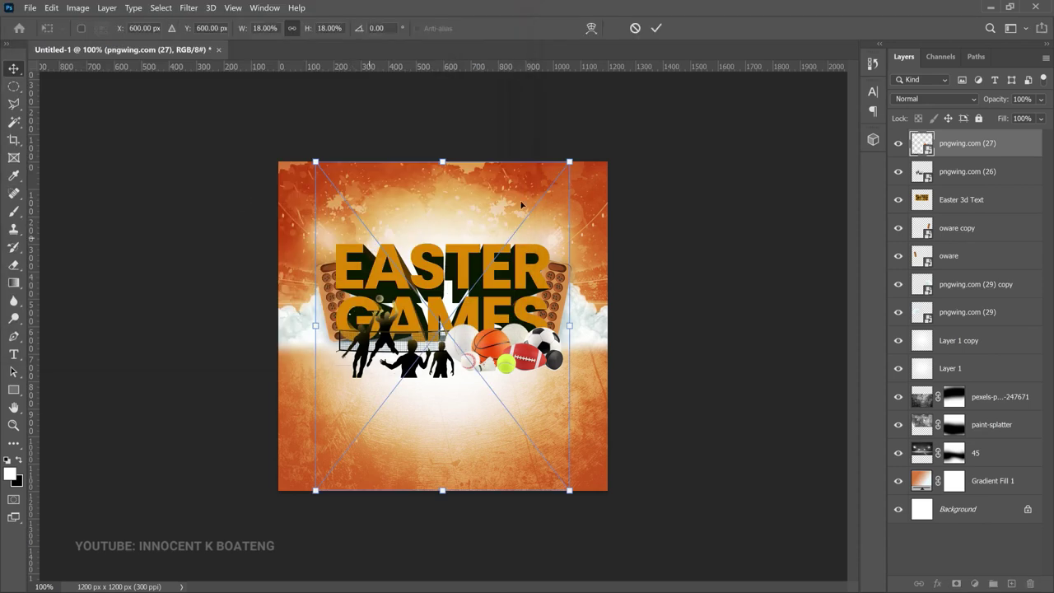
drag(567, 164, 446, 362)
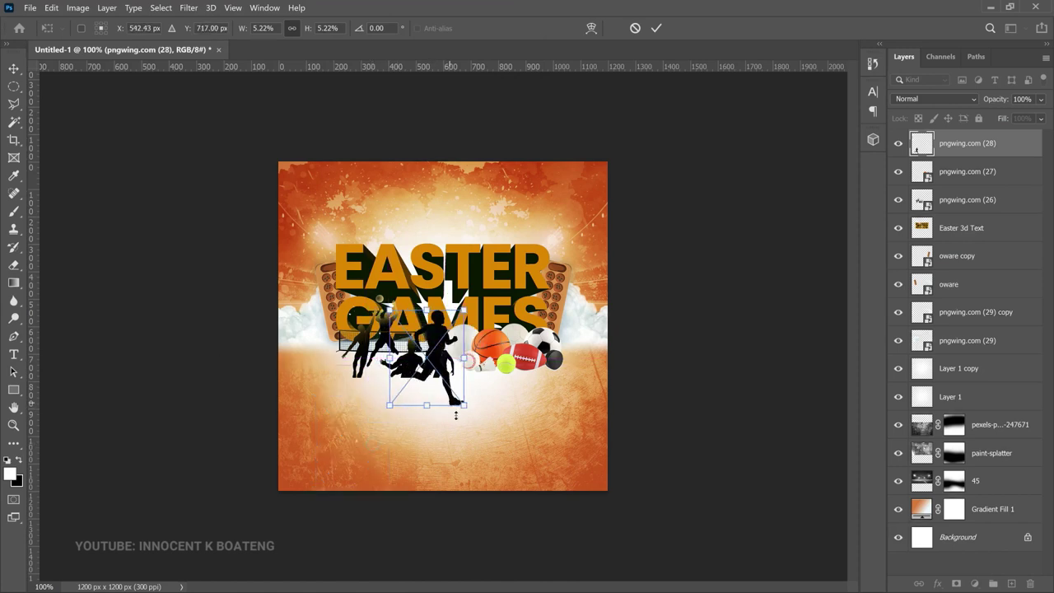
drag(465, 405, 455, 380)
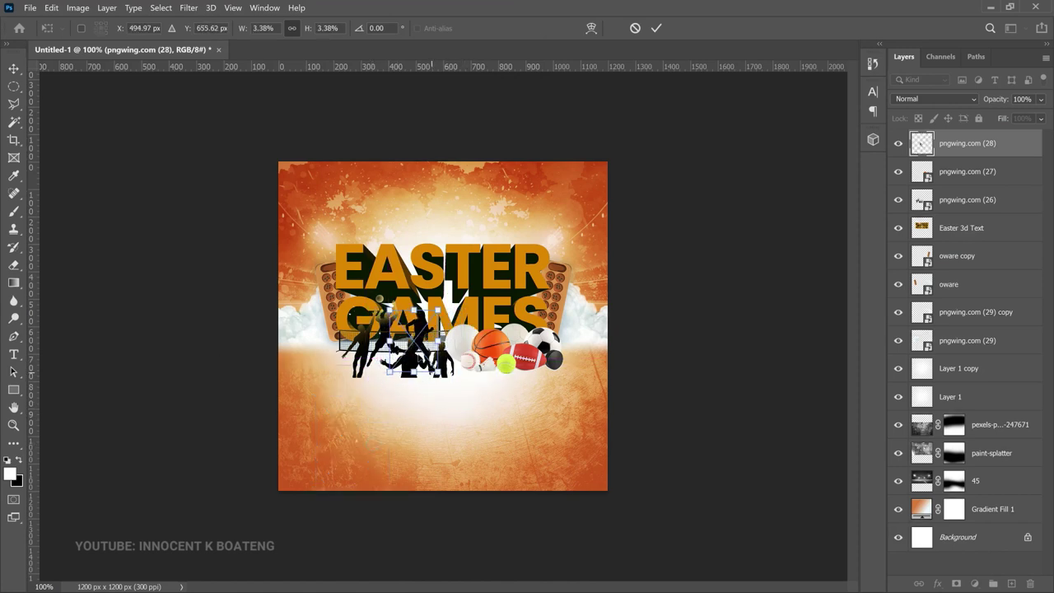
key(Return)
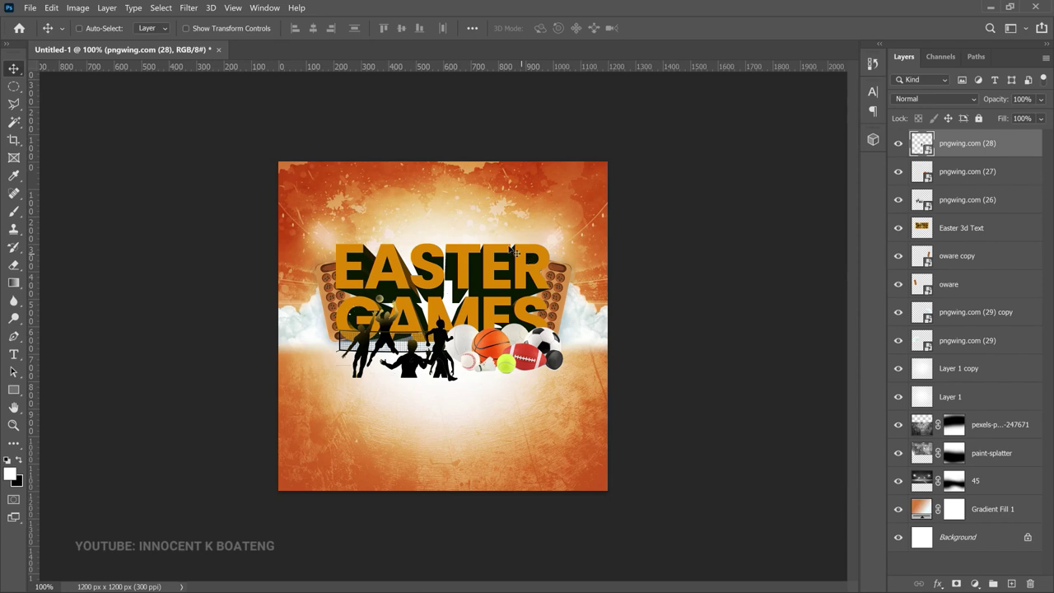
click(30, 7)
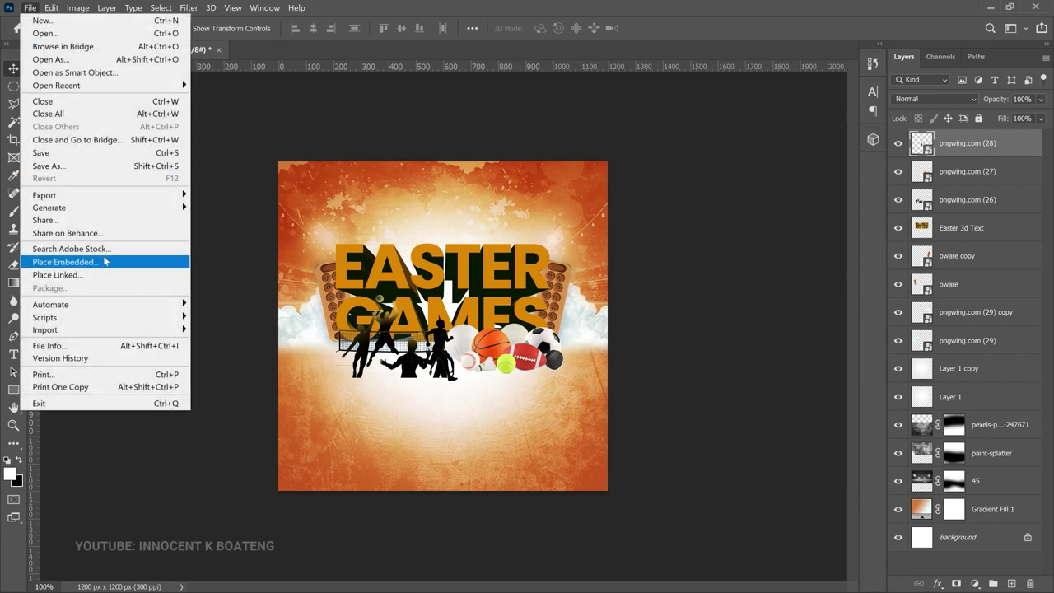
- Place the pngwing.com (25) soccer ball, scaled down, half off the flyer's right edge
click(105, 261)
double_click(392, 224)
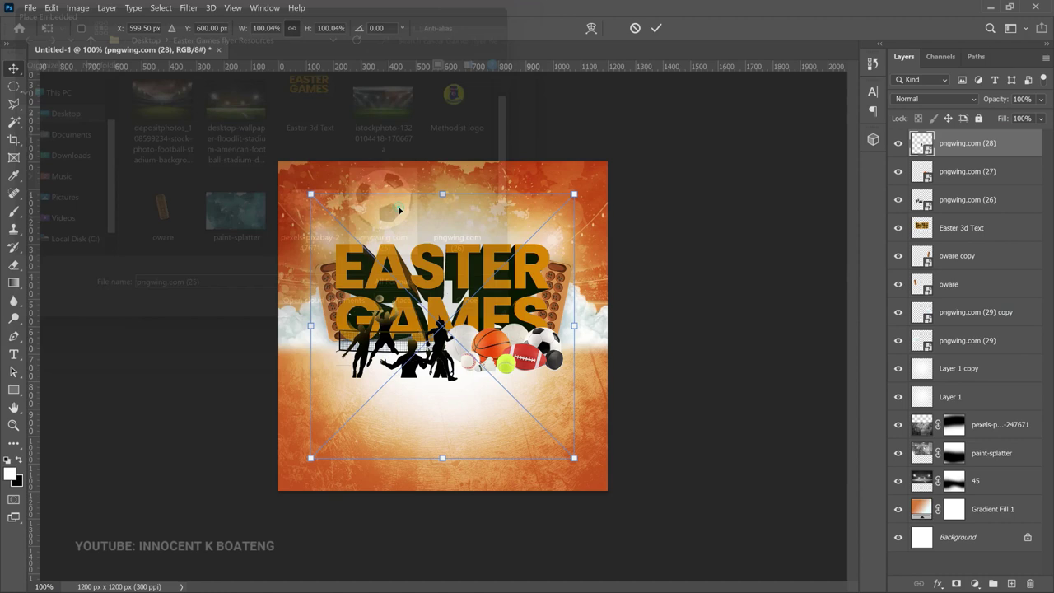
drag(310, 193, 514, 375)
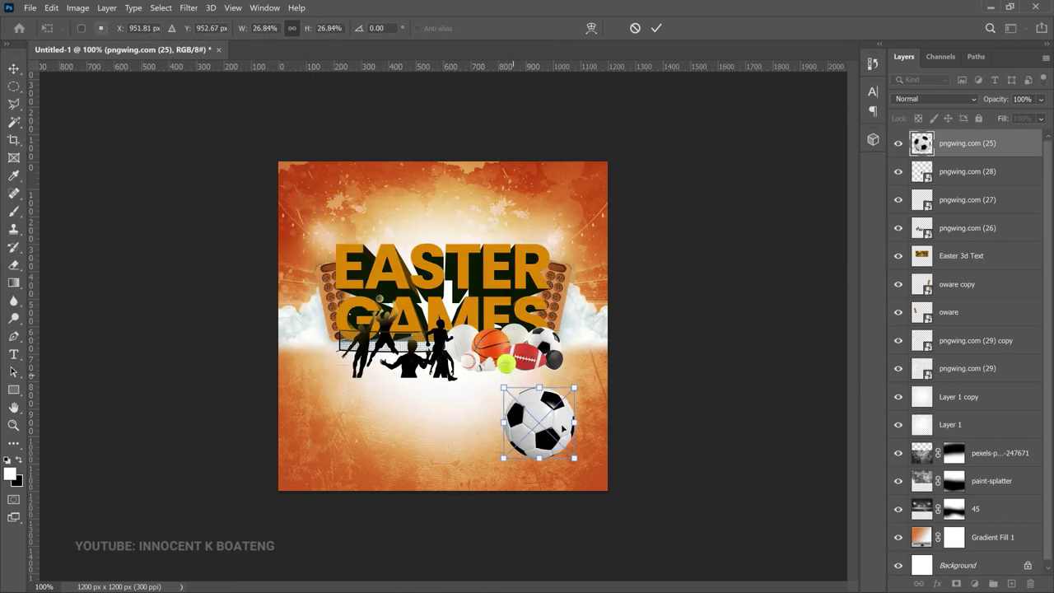
drag(560, 412, 626, 308)
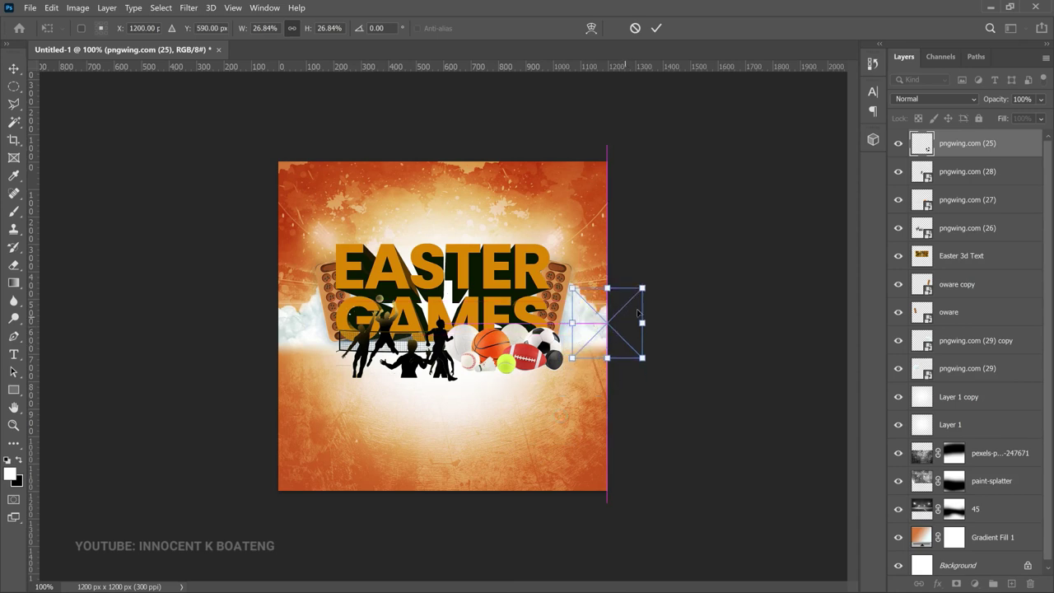
key(Return)
- Apply an 8.8 px Gaussian Blur to the soccer ball
click(190, 7)
mouse_move(301, 163)
click(391, 215)
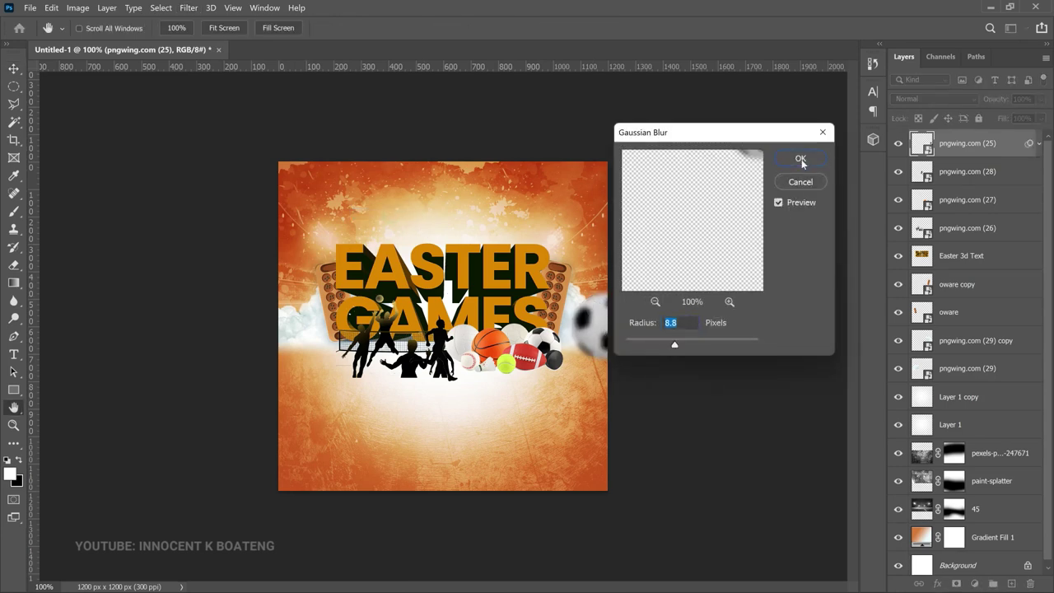
click(800, 161)
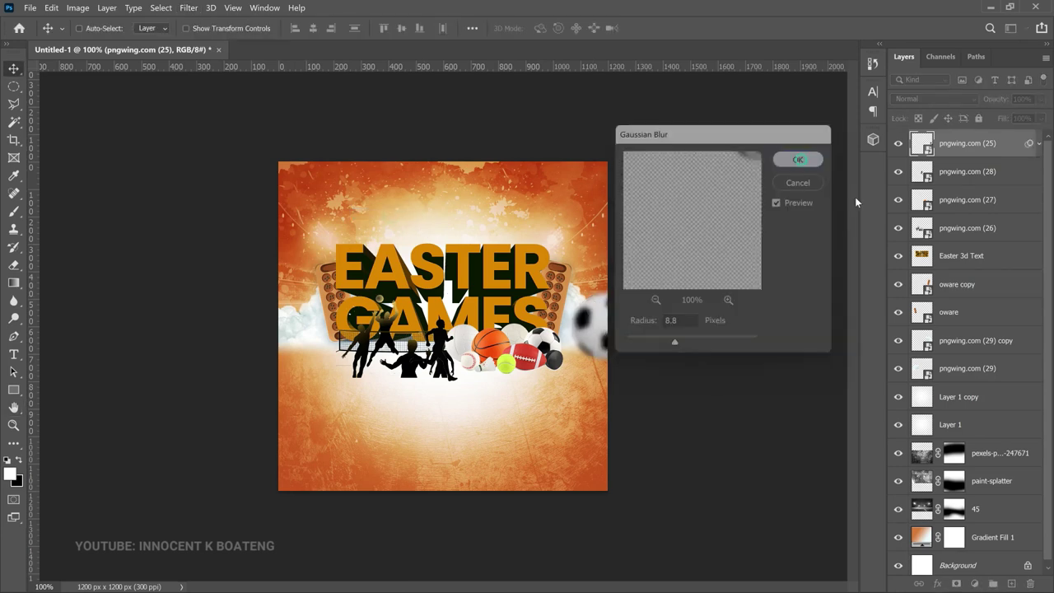
- Duplicate the blurred football, flip it horizontally and push it partly off the lower left edge
click(1040, 142)
key(ctrl+j)
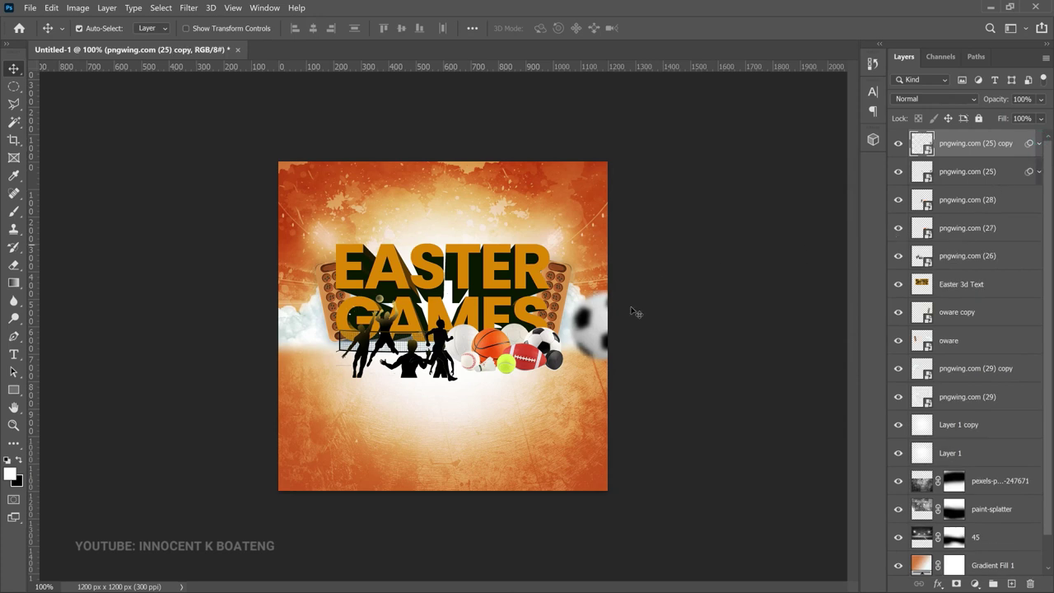
drag(603, 328, 290, 380)
key(ctrl+t)
right_click(315, 382)
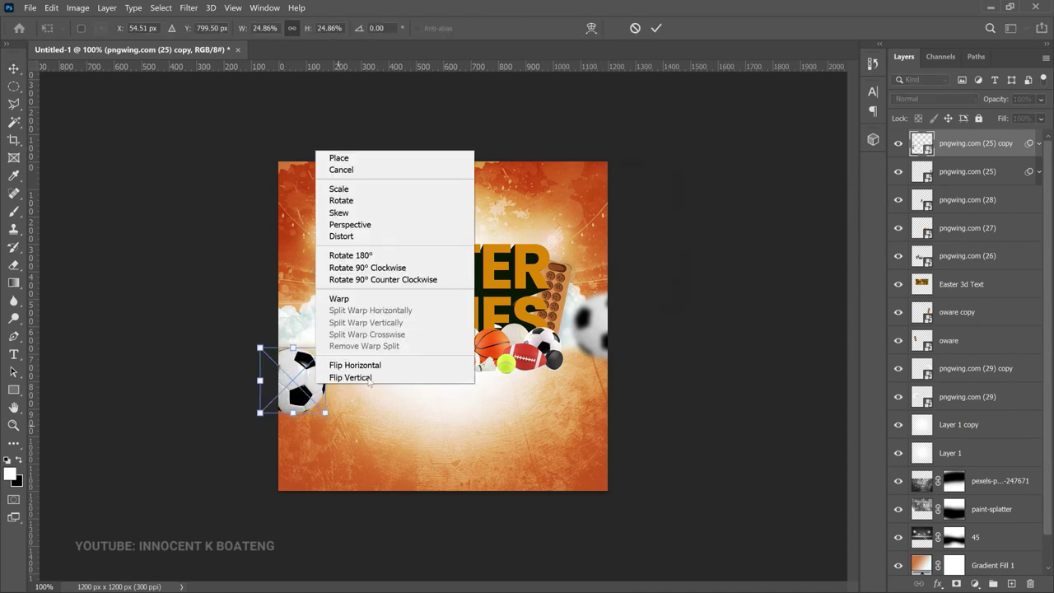
click(379, 367)
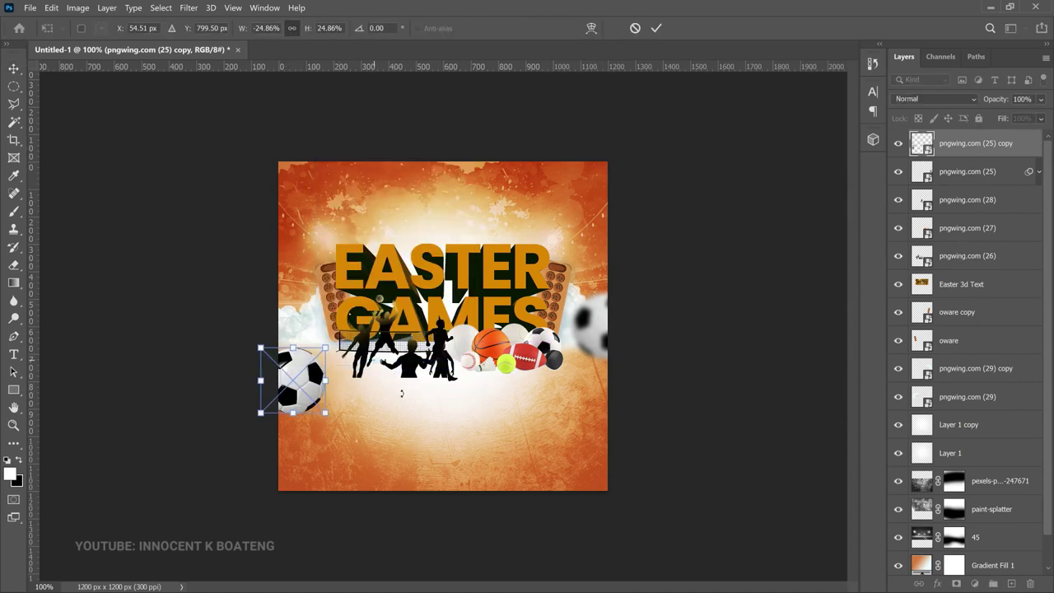
key(Return)
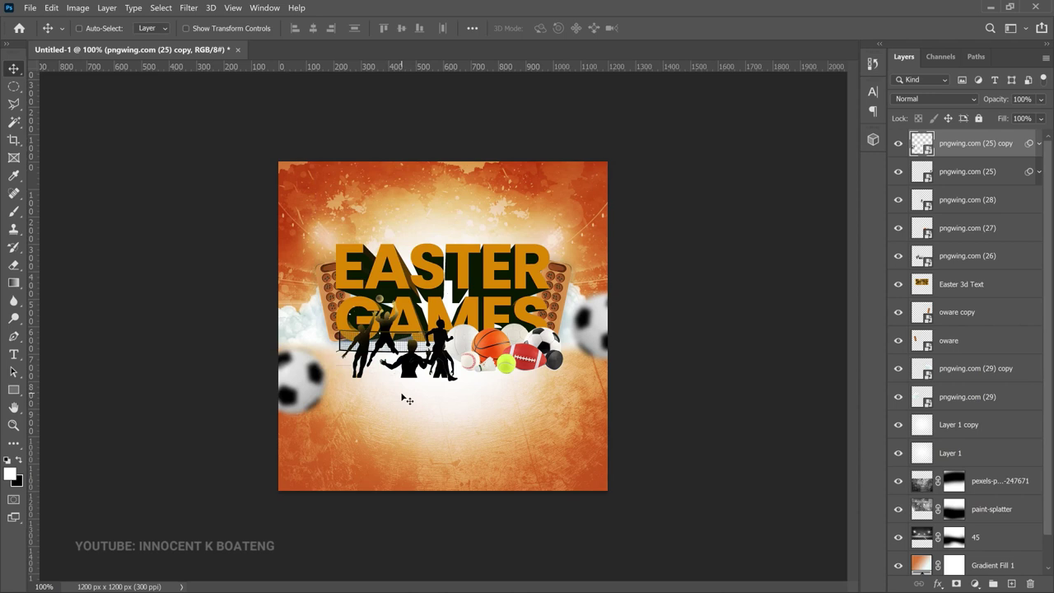
mouse_move(323, 419)
mouse_down()
mouse_move(341, 415)
mouse_move(306, 404)
mouse_move(310, 414)
mouse_up()
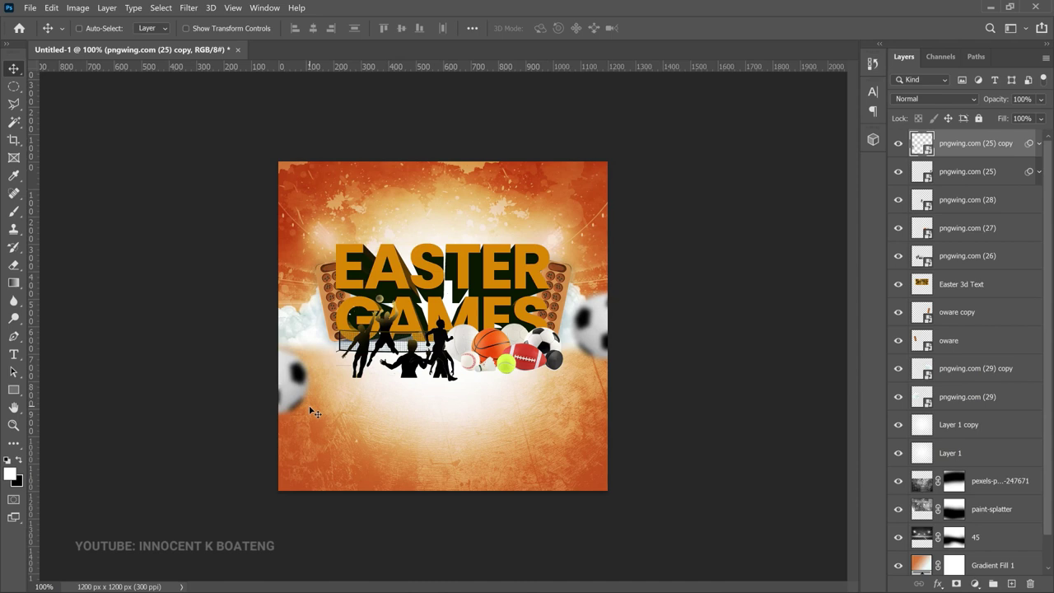
- Nudge the pngwing.com (27) ball cluster and pngwing.com (26) silhouettes down a few pixels
right_click(505, 362)
click(535, 369)
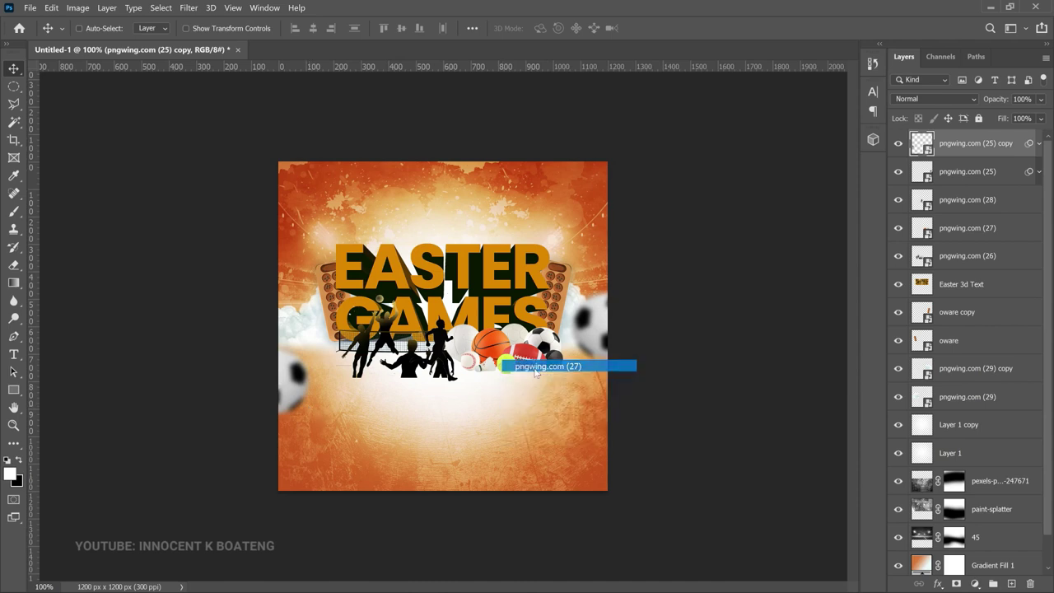
key(Down)
key(Down)
key(Down)
key(Down)
key(Down)
key(Down)
key(Down)
key(Down)
key(Down)
key(Down)
key(Down)
key(Down)
key(Down)
key(Down)
key(Down)
key(Down)
key(Down)
key(Down)
key(Down)
key(Down)
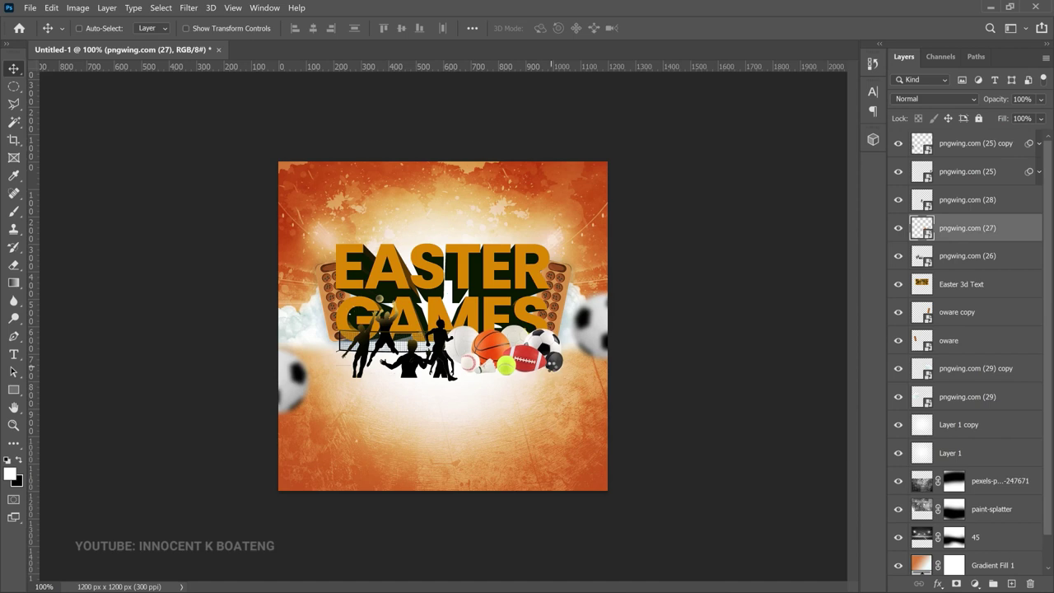
key(Down)
key(Down)
key(Down)
key(Down)
key(Down)
key(Down)
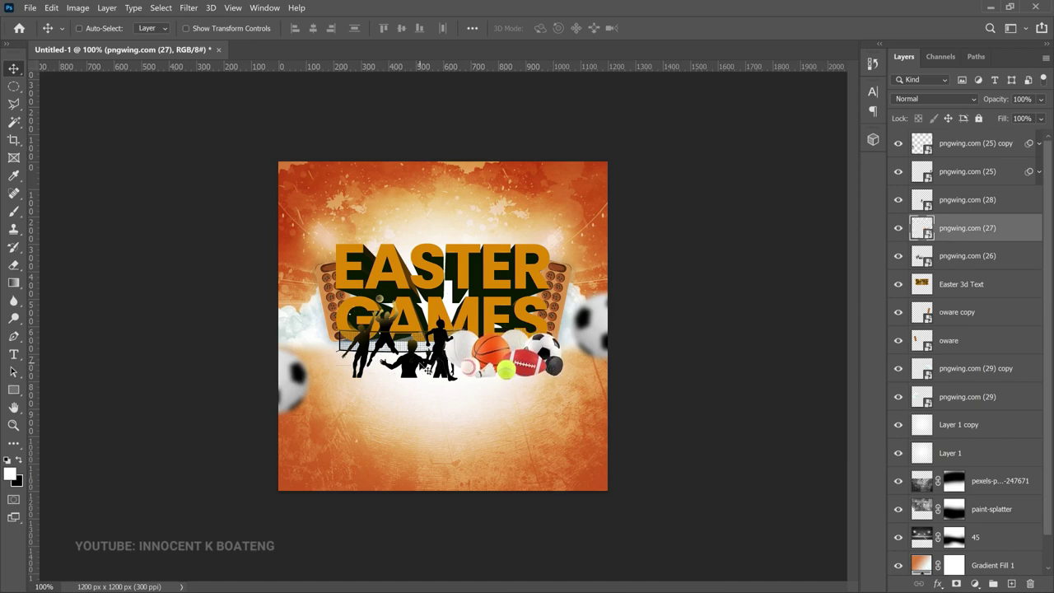
right_click(422, 375)
click(429, 374)
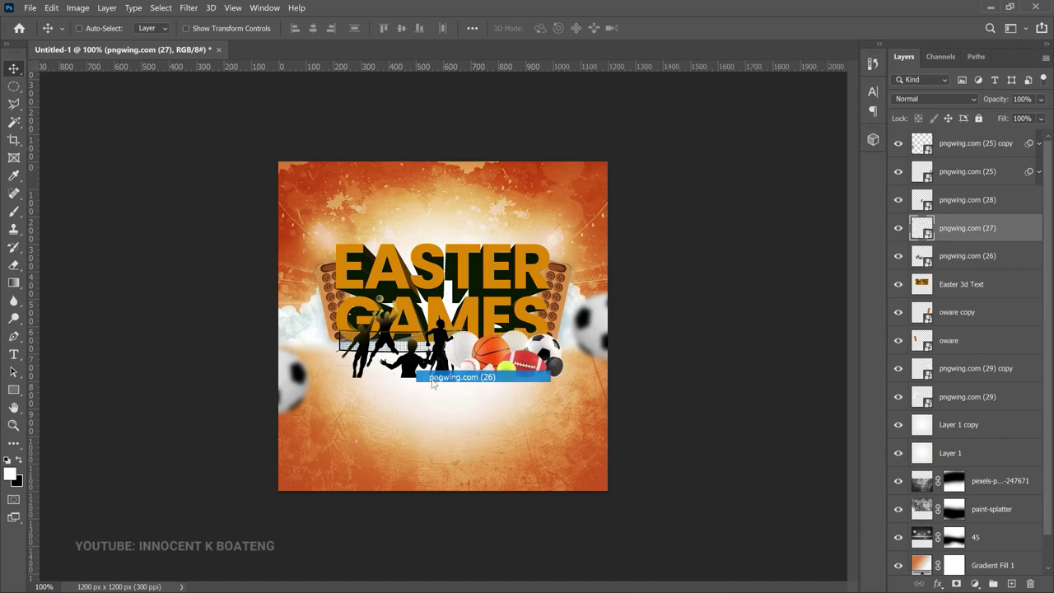
key(Down)
key(Down)
key(Down)
key(Down)
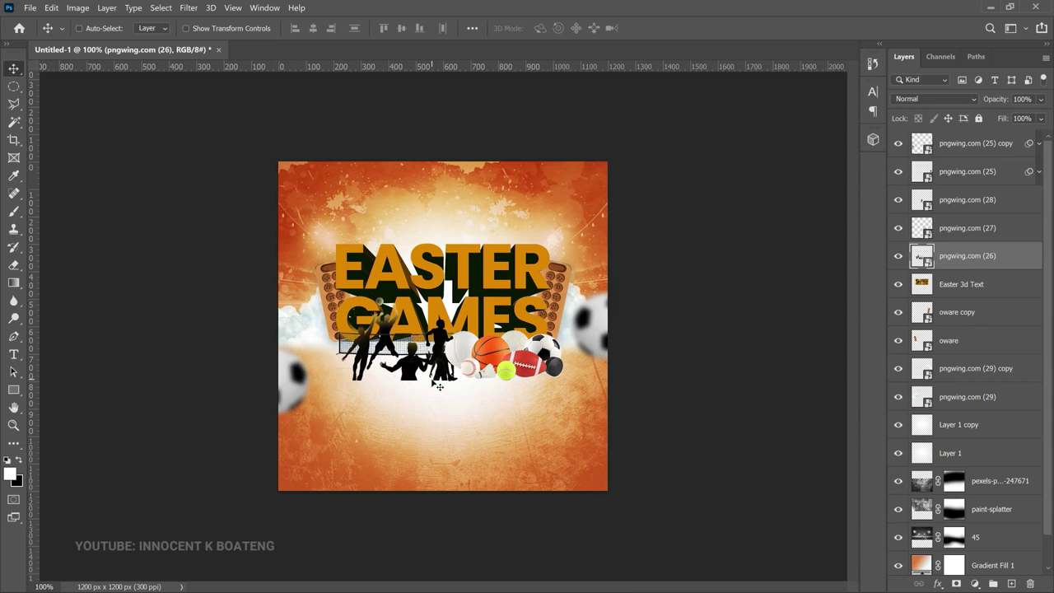
click(992, 145)
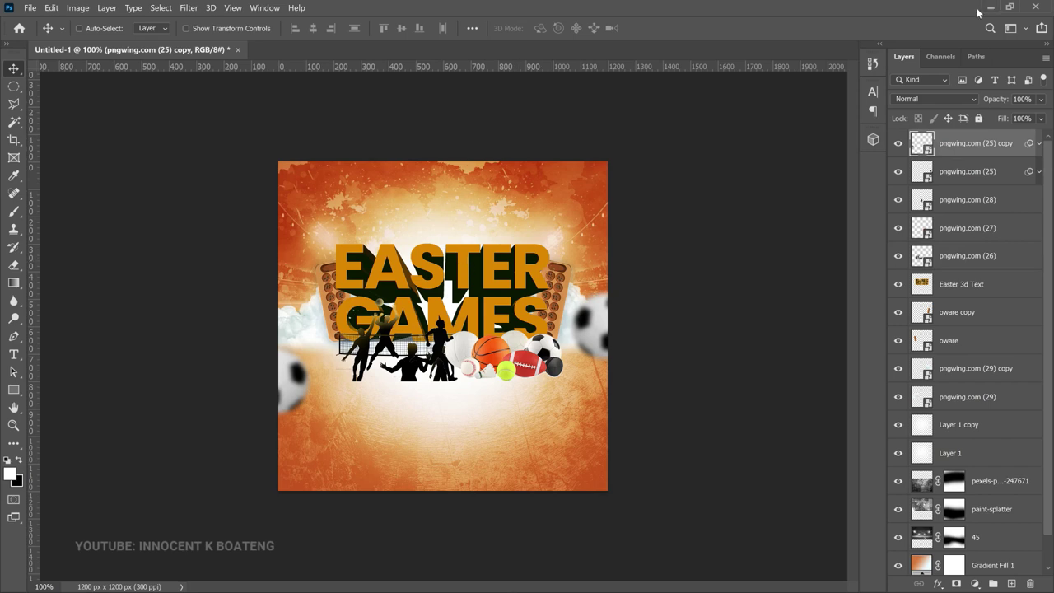
- Paste the church heading text at the top, scale it to about 60% and centre it horizontally
key(t)
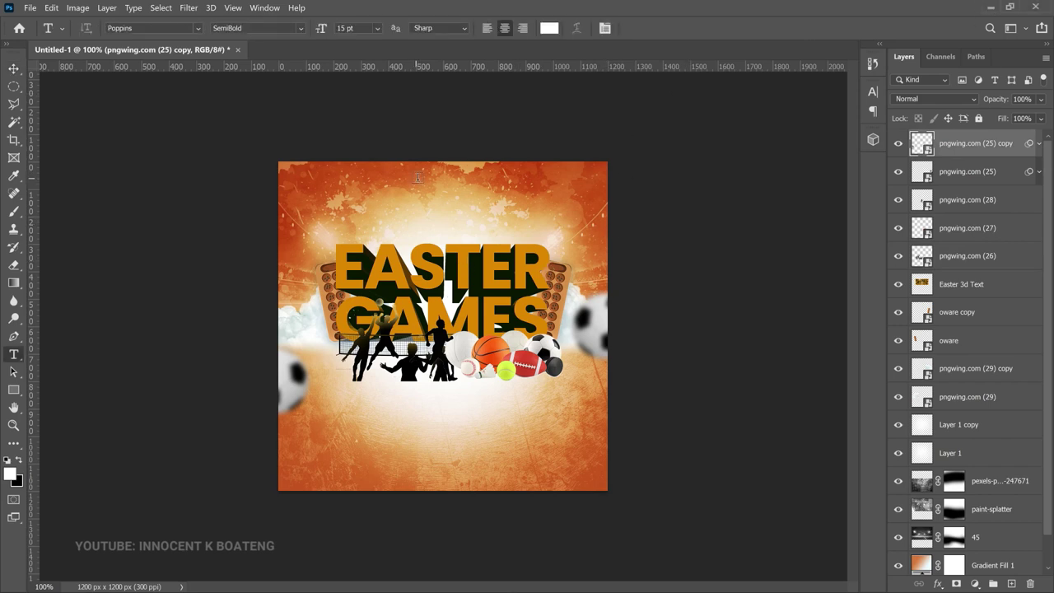
click(418, 177)
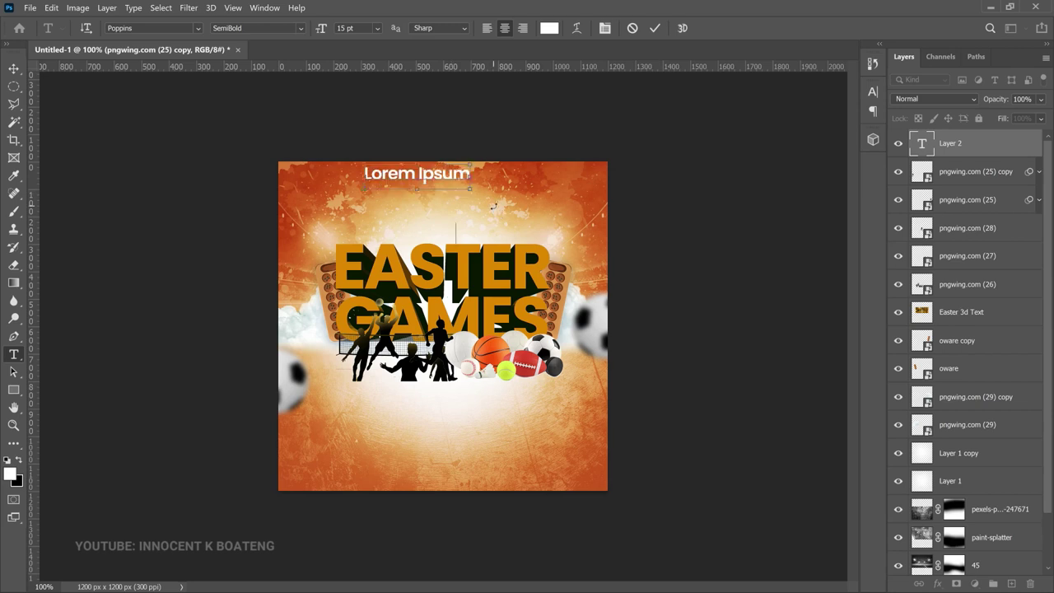
text(THE METHODIST CHURCH GHANA AKUMADAN CIRCUIT  PRESENTS)
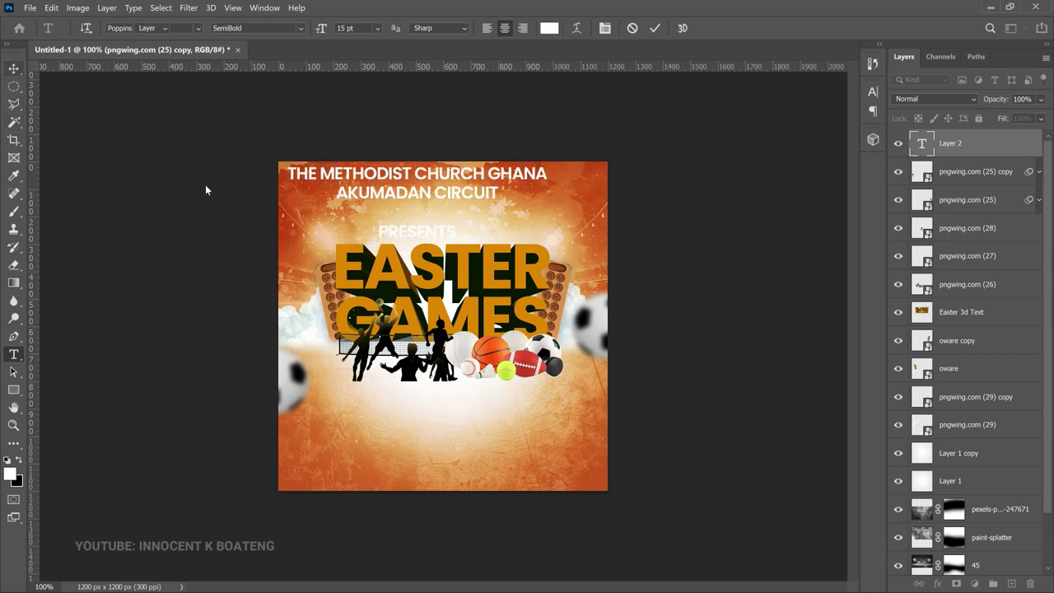
click(13, 68)
key(ctrl+t)
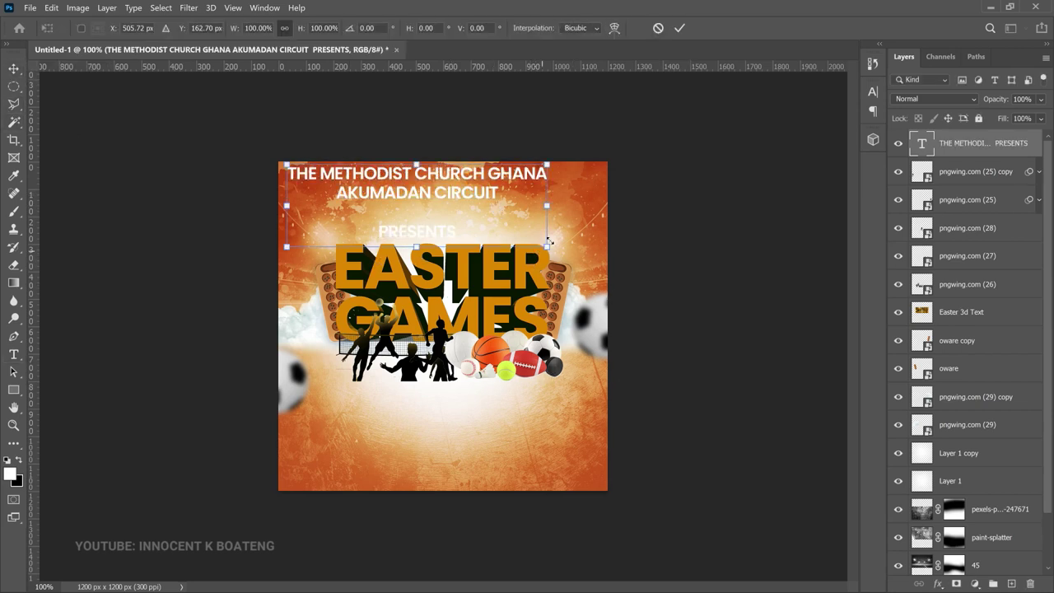
drag(547, 244, 431, 203)
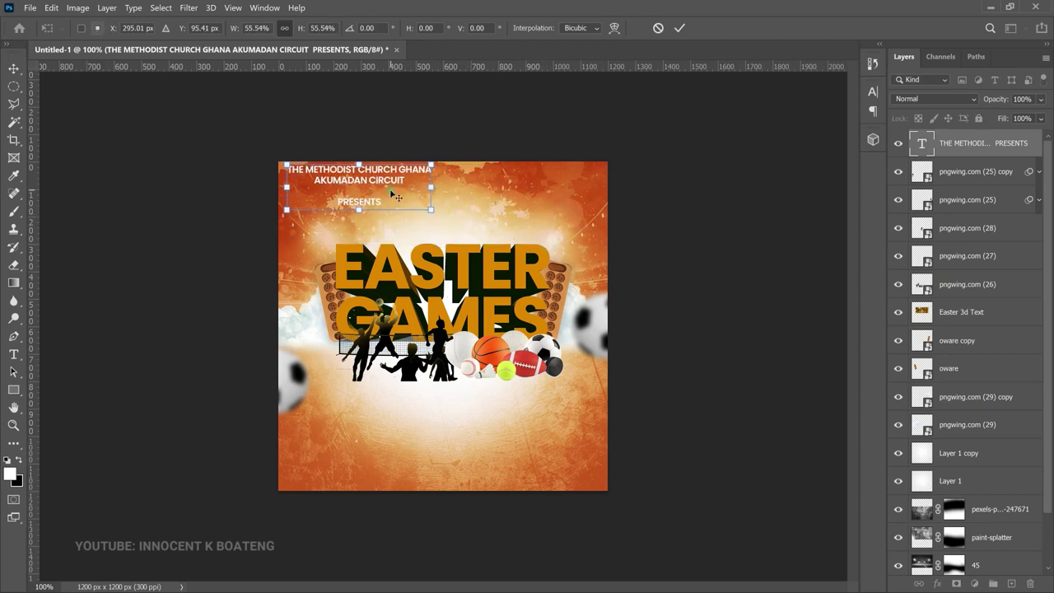
key(Return)
key(ctrl+a)
click(313, 28)
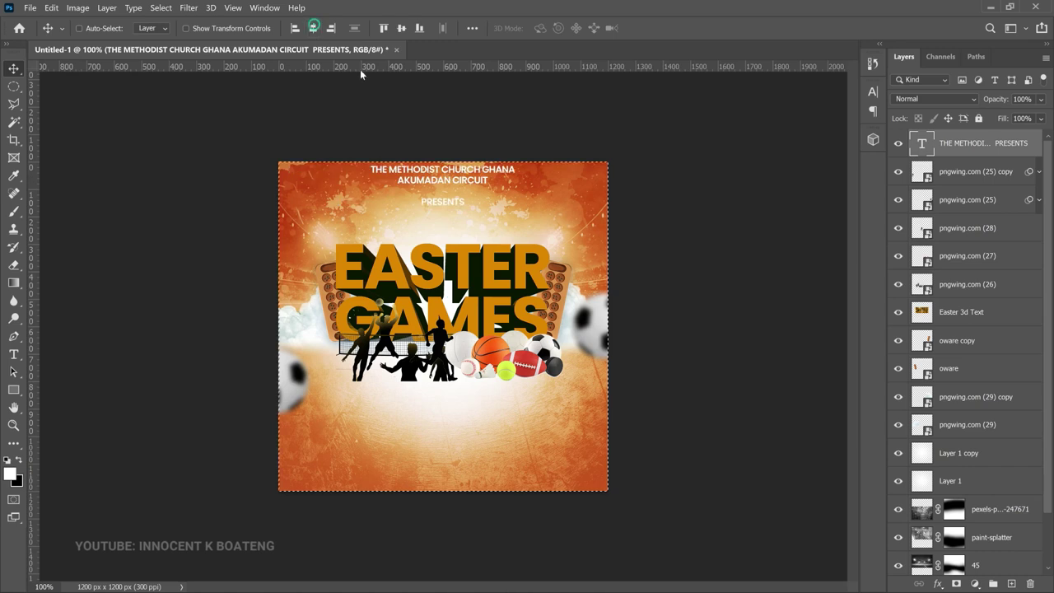
drag(487, 209, 488, 223)
key(ctrl+d)
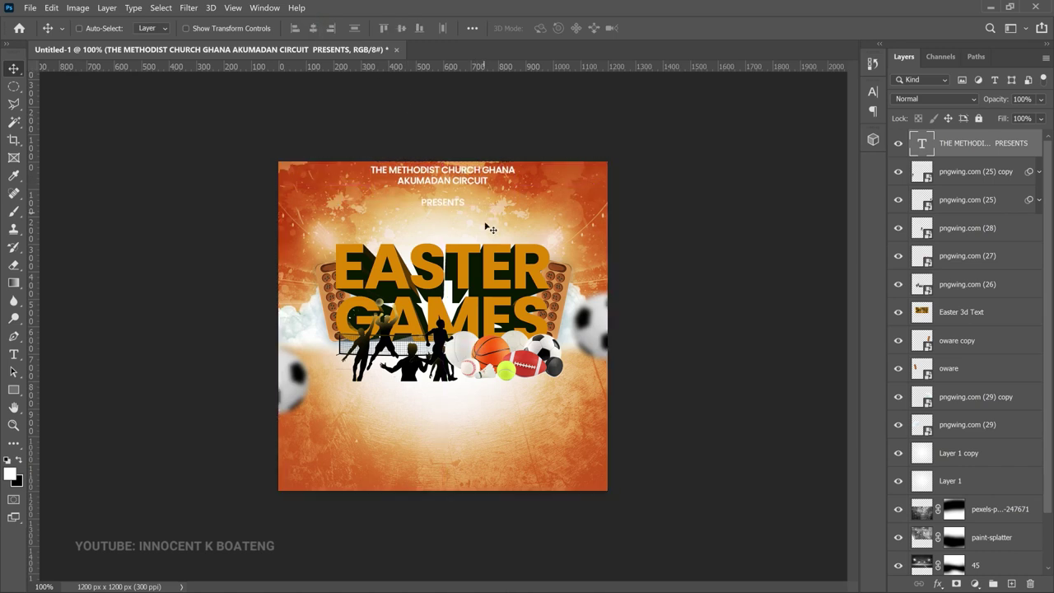
drag(474, 156, 466, 177)
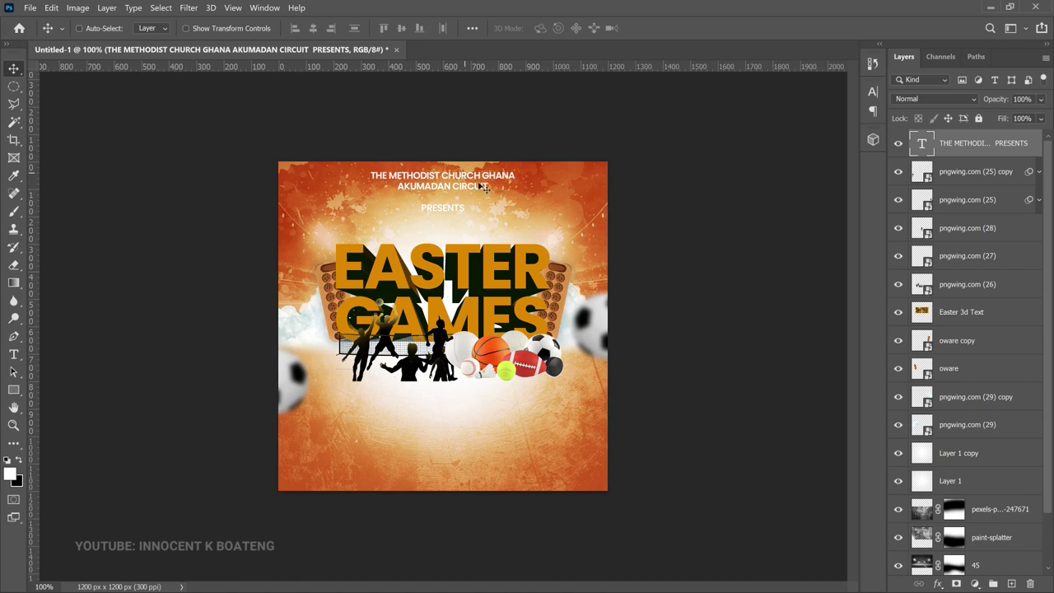
- Give the heading text layer a soft drop shadow via Blending Options
right_click(982, 148)
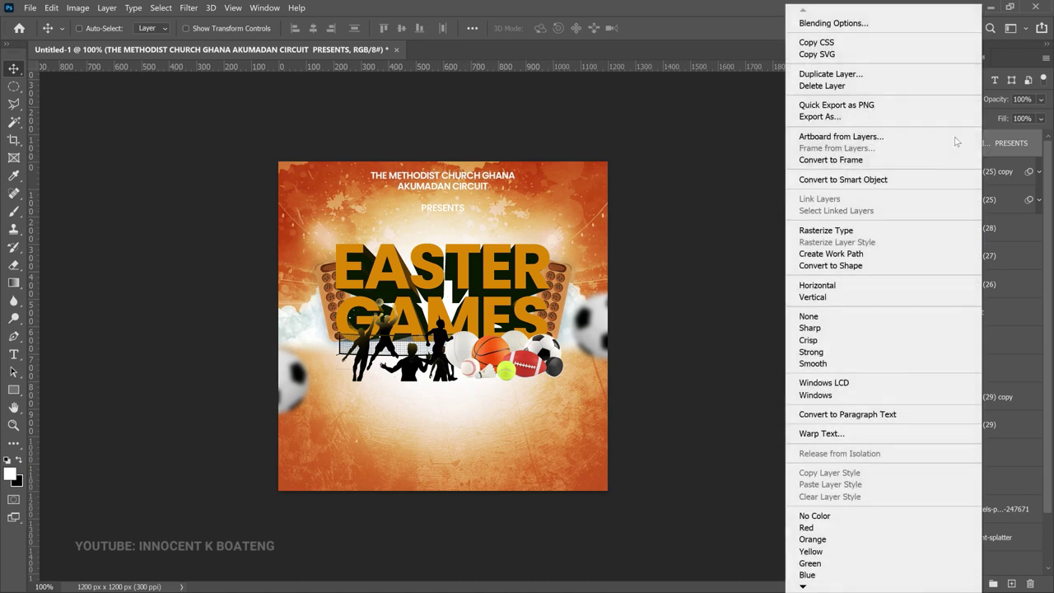
click(860, 22)
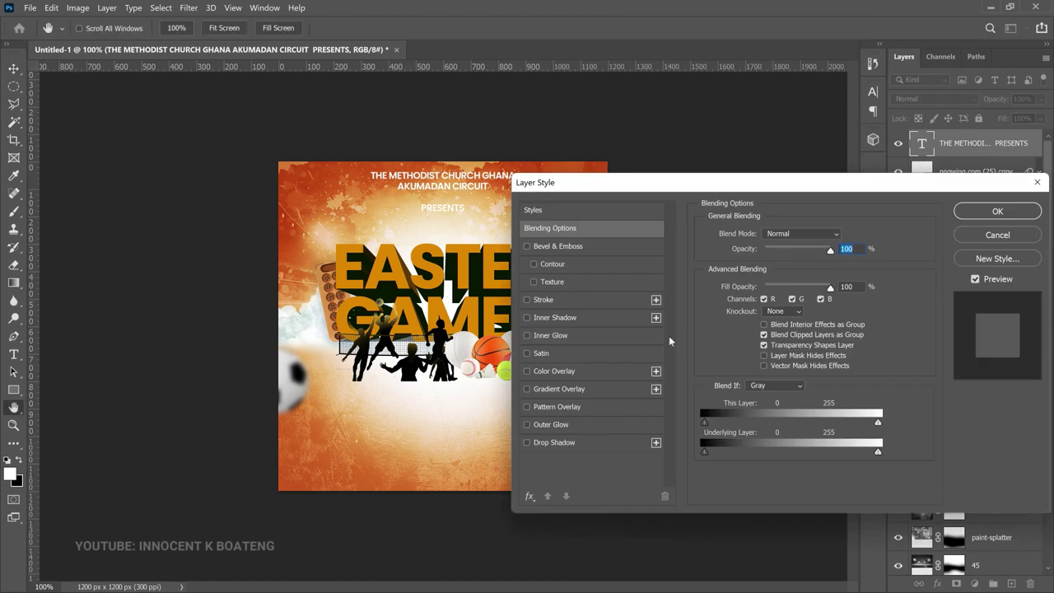
click(569, 444)
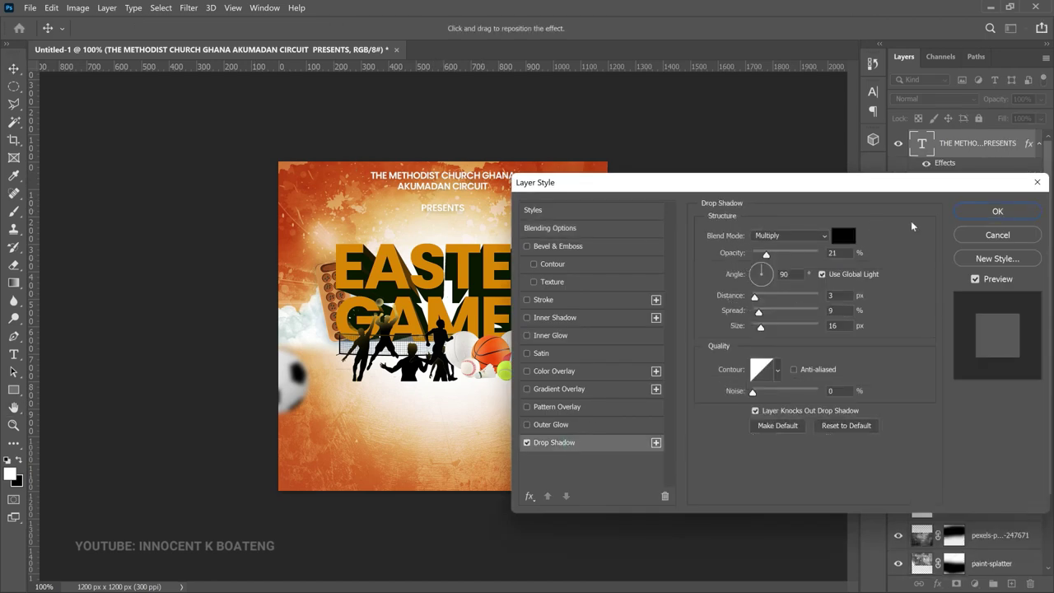
click(996, 211)
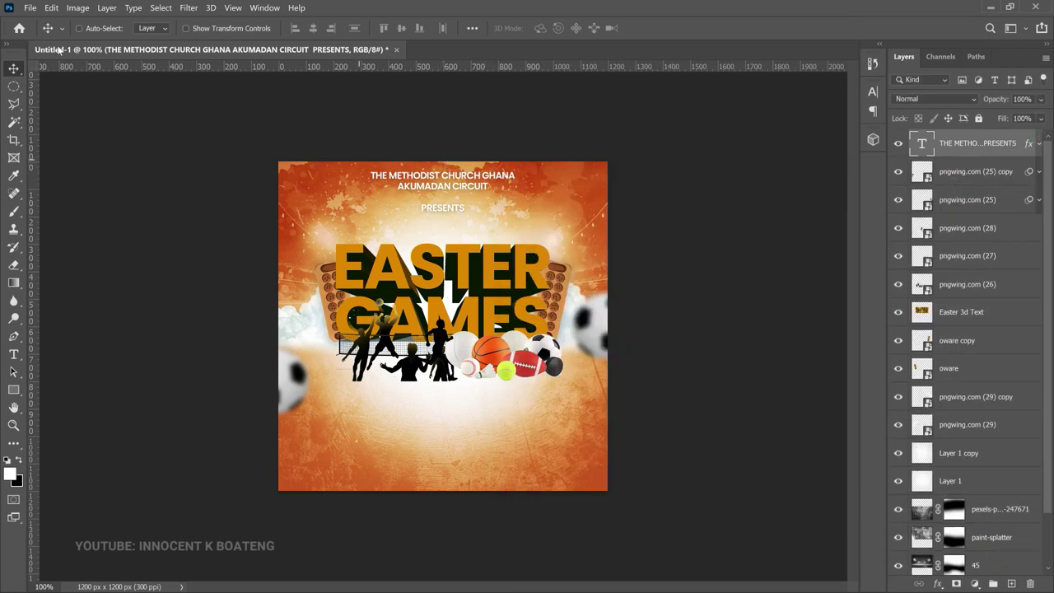
- Place the Methodist logo image and shrink it at the top left beside the heading
click(28, 7)
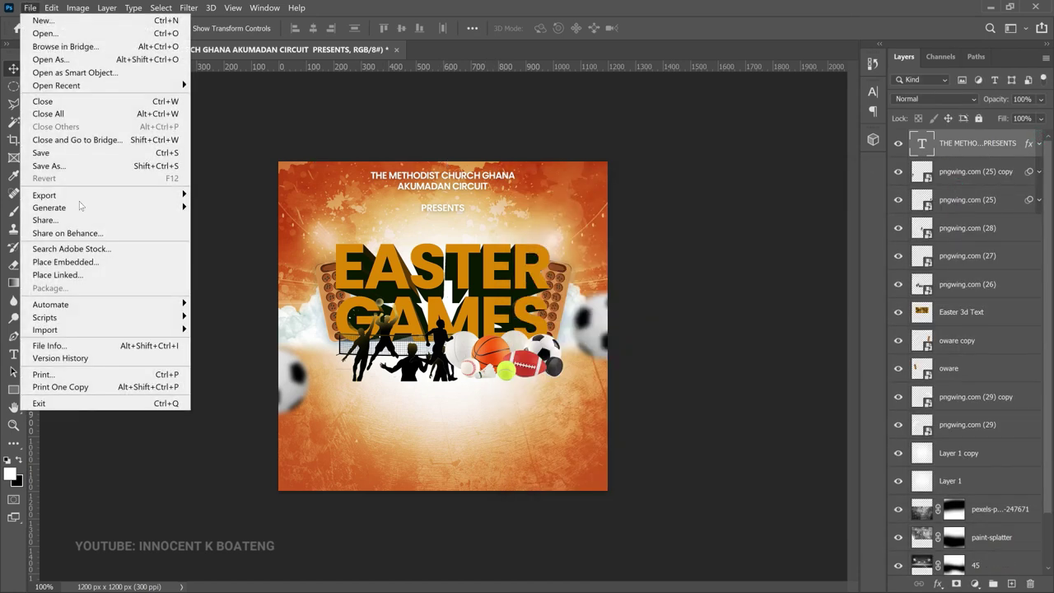
click(89, 264)
double_click(455, 117)
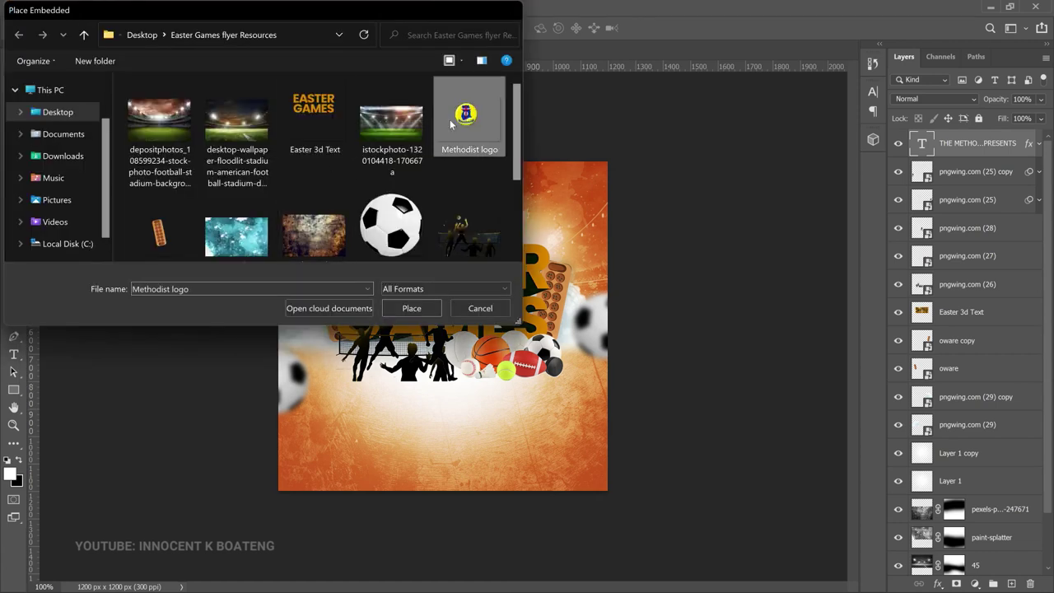
drag(417, 212, 326, 97)
drag(444, 278, 329, 200)
key(Return)
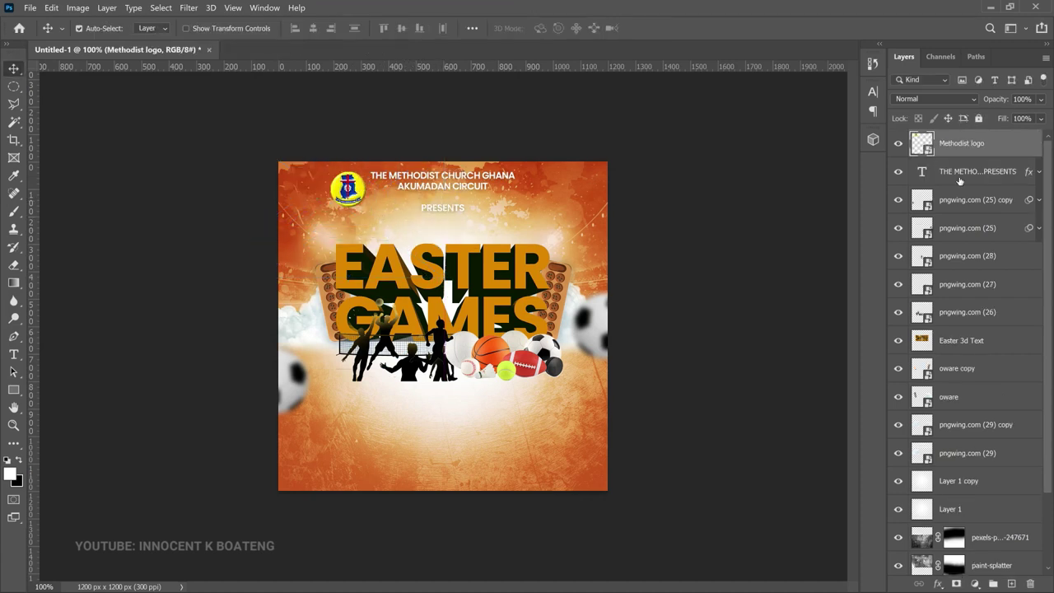
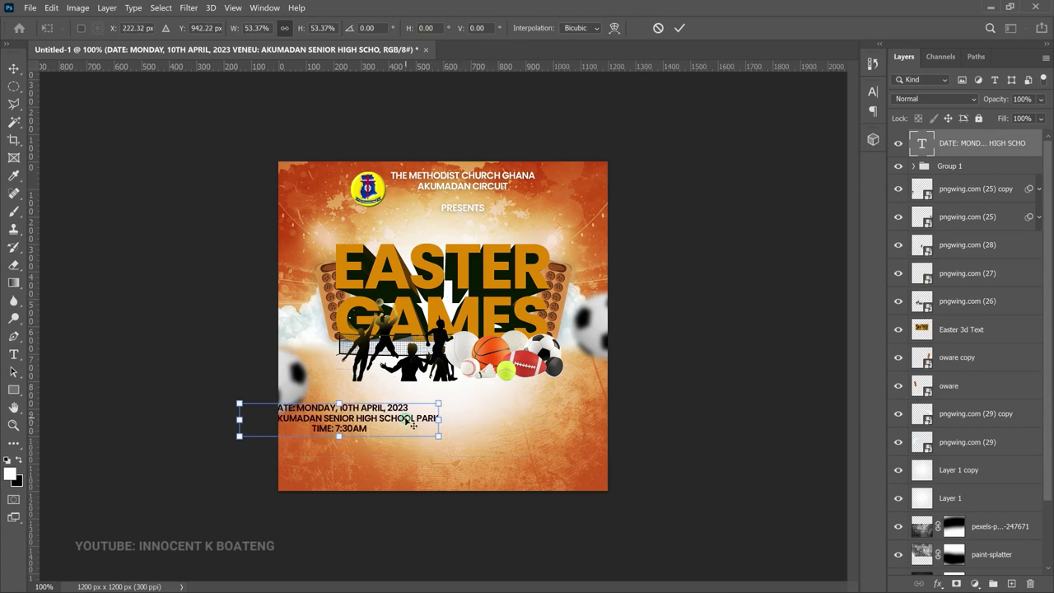
- Commit the date, venue and 7:30AM text block scaled down to about 53%
key(Return)
- Align the date/venue/time text to the canvas centre, then duplicate it and drag the copy below
key(ctrl+a)
click(316, 28)
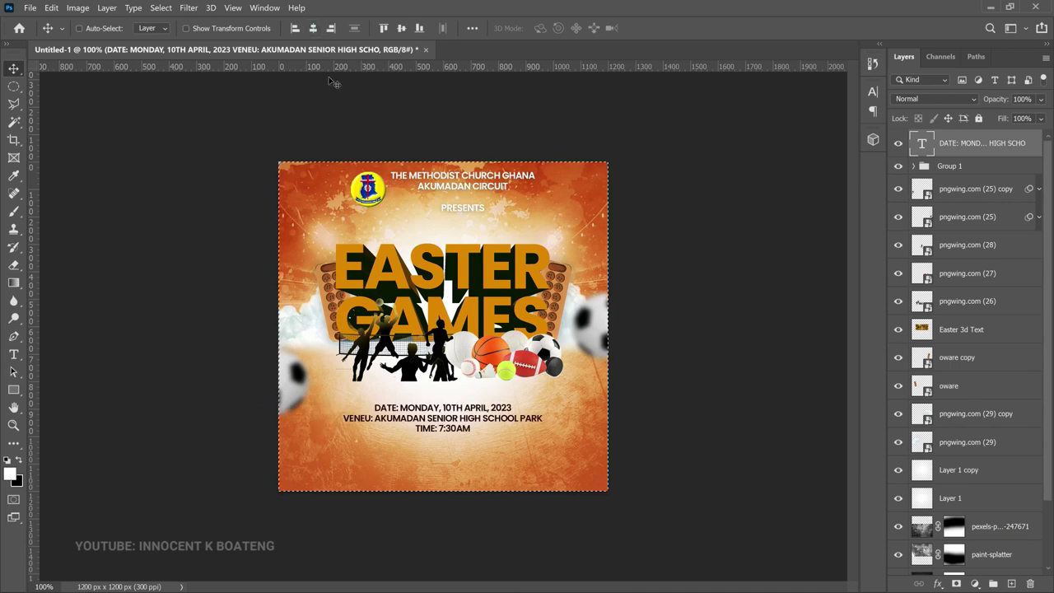
key(ctrl+d)
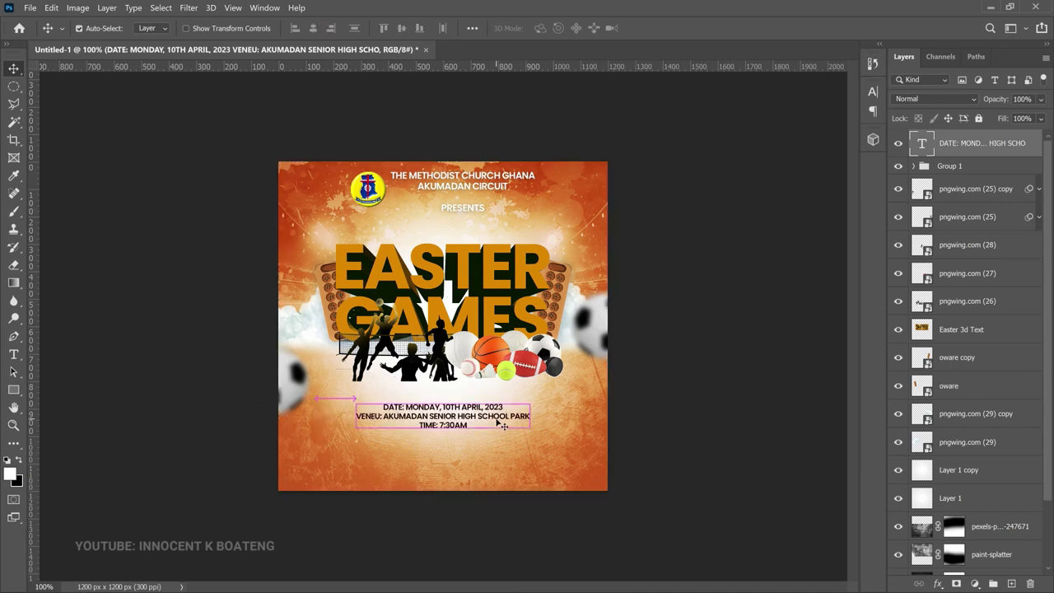
key(ctrl+j)
drag(470, 424, 467, 462)
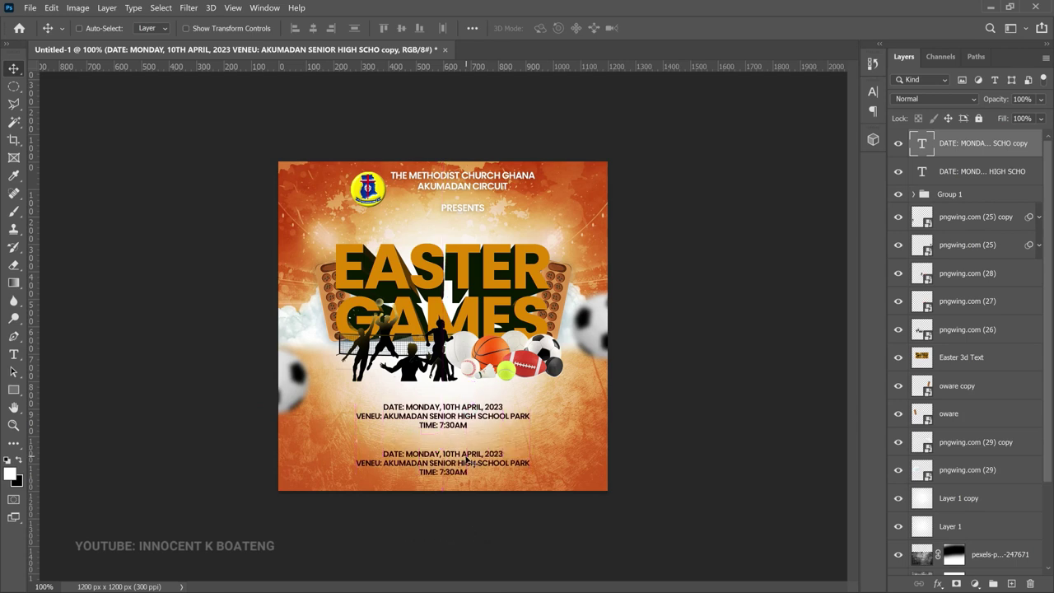
- Replace the copied text with the pasted Host Ministers list and nudge it up two pixels
double_click(467, 462)
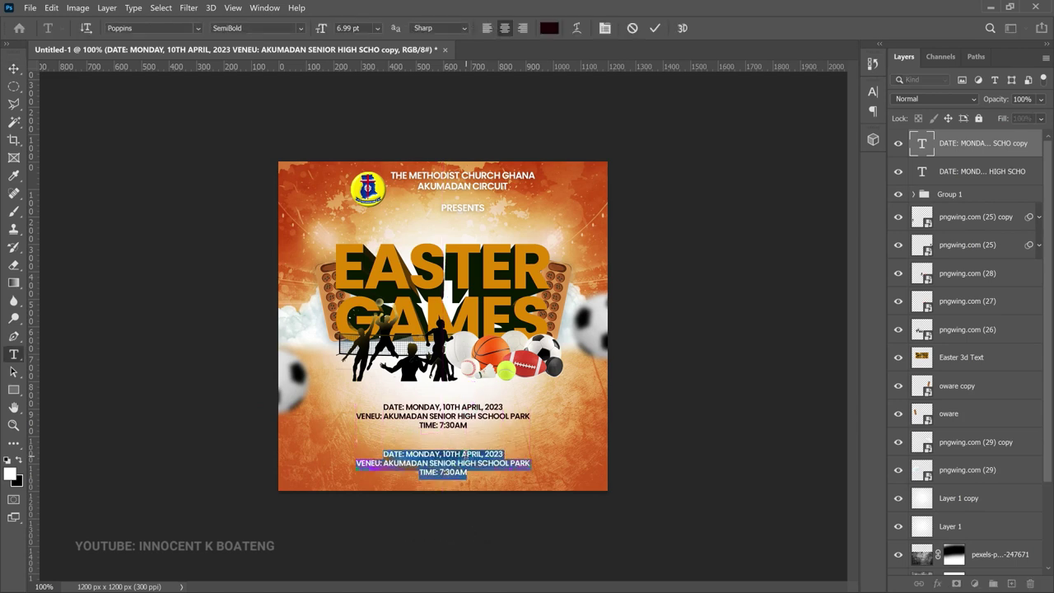
text(HOST MINISTERS VERY REV. KWAME AMO - AFREH VERY REV. FELIX DWUMAH BERCHIE REV. ALBERT BOAKYE - YIADOM)
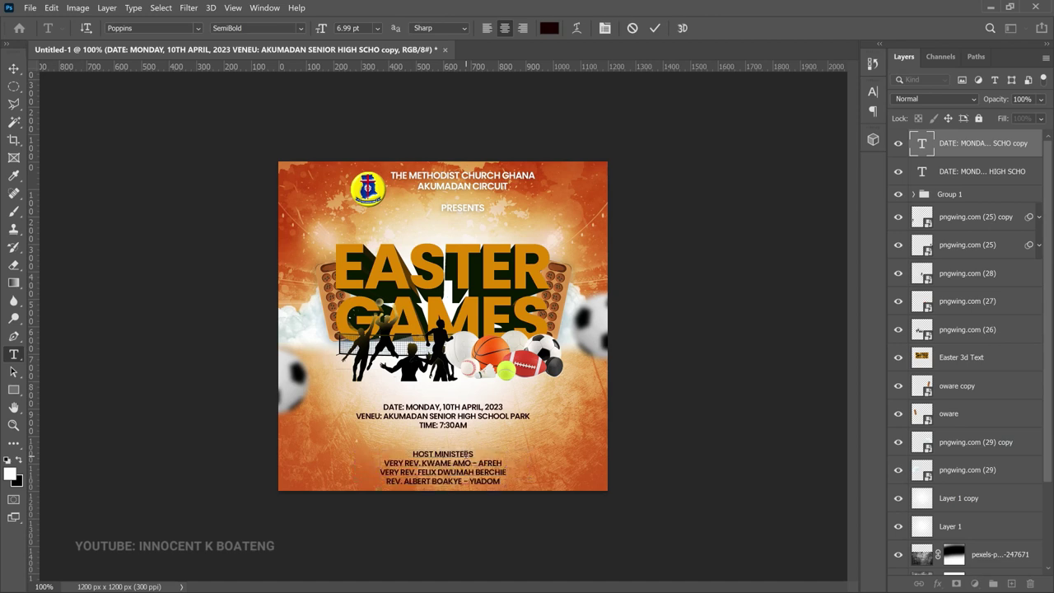
click(13, 67)
key(Up)
key(Up)
key(Up)
key(Up)
key(Up)
key(Up)
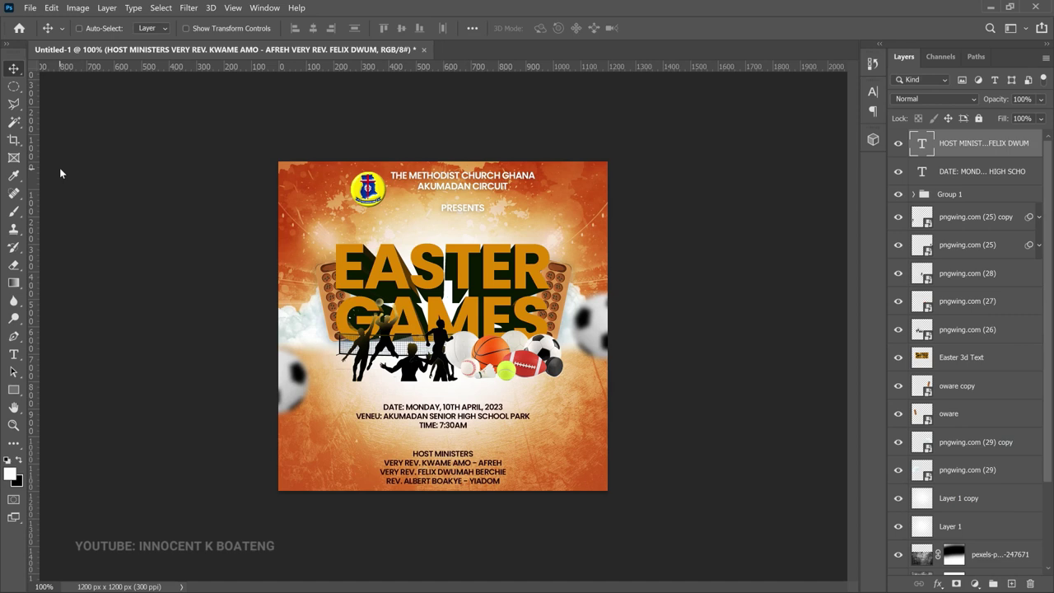
key(Up)
key(Up)
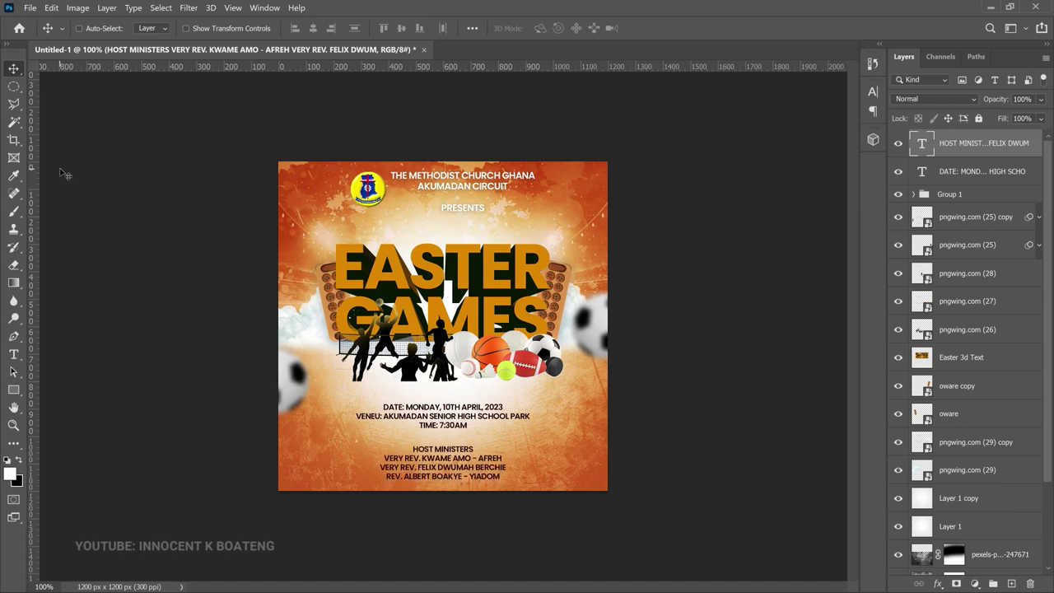
- Recolour the Host Ministers text white (ffffff)
double_click(436, 458)
click(549, 28)
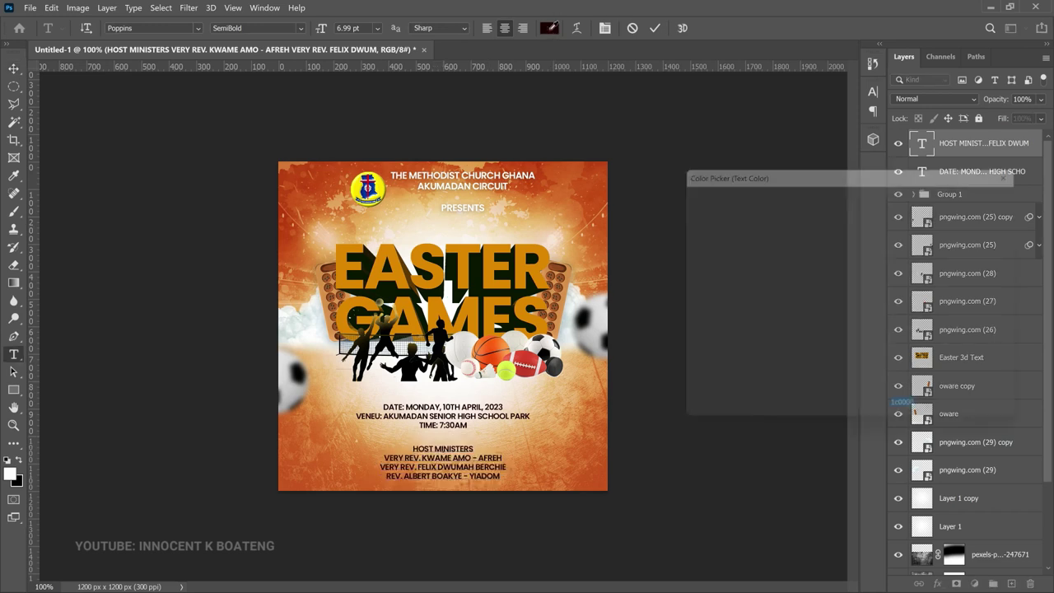
text(ffffff)
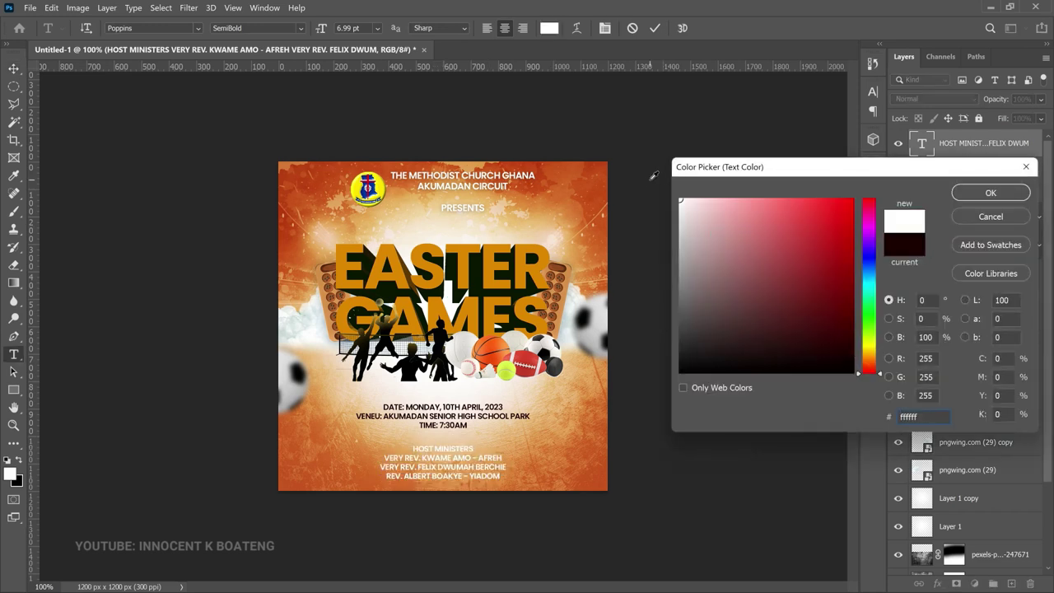
click(990, 191)
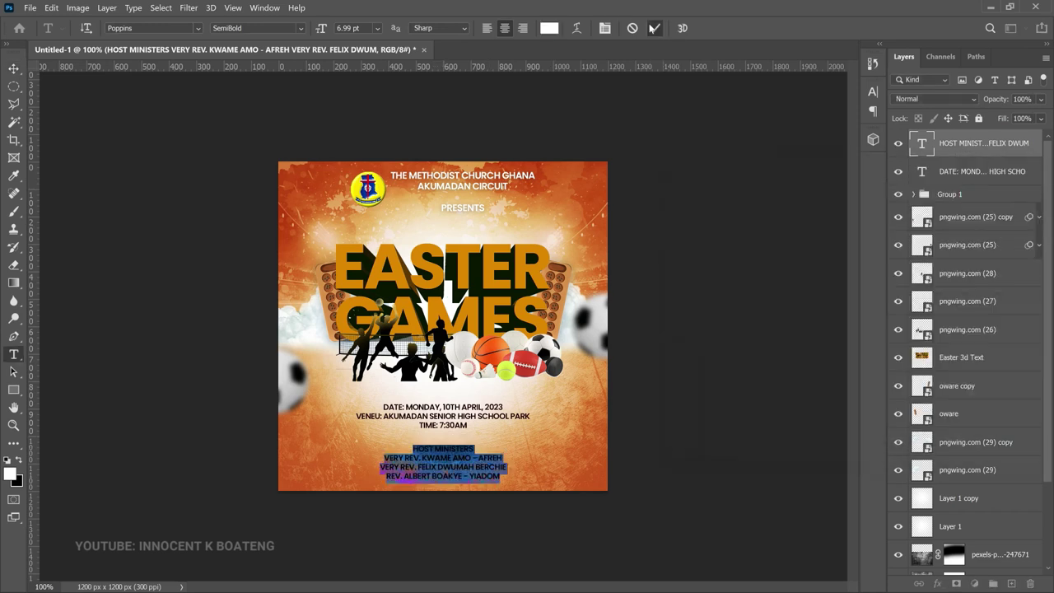
click(653, 28)
- Give the Host Ministers layer a Multiply drop shadow, 103 px size at 21% opacity
key(v)
right_click(991, 143)
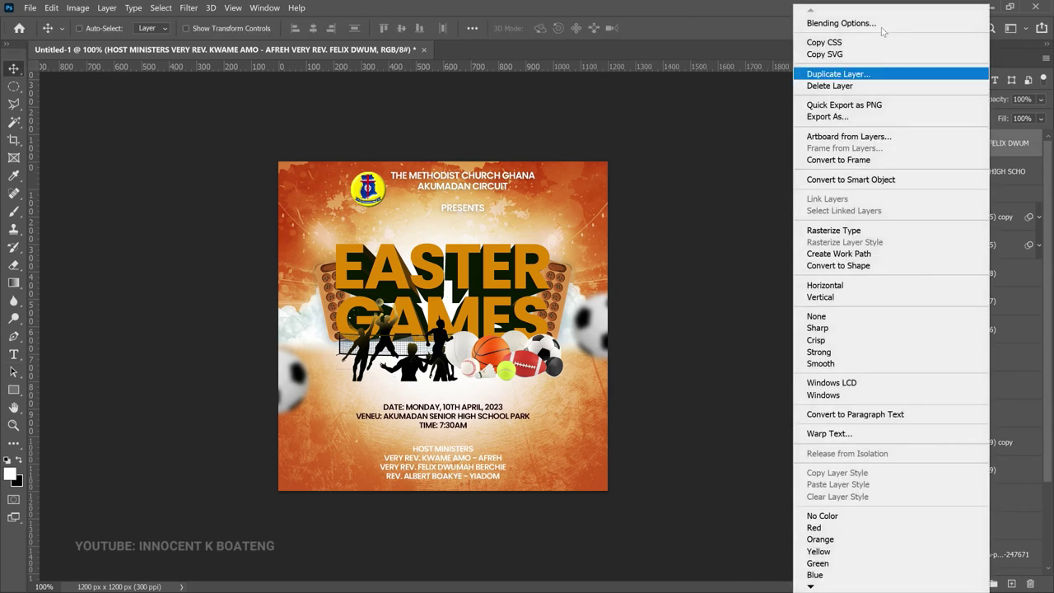
click(879, 23)
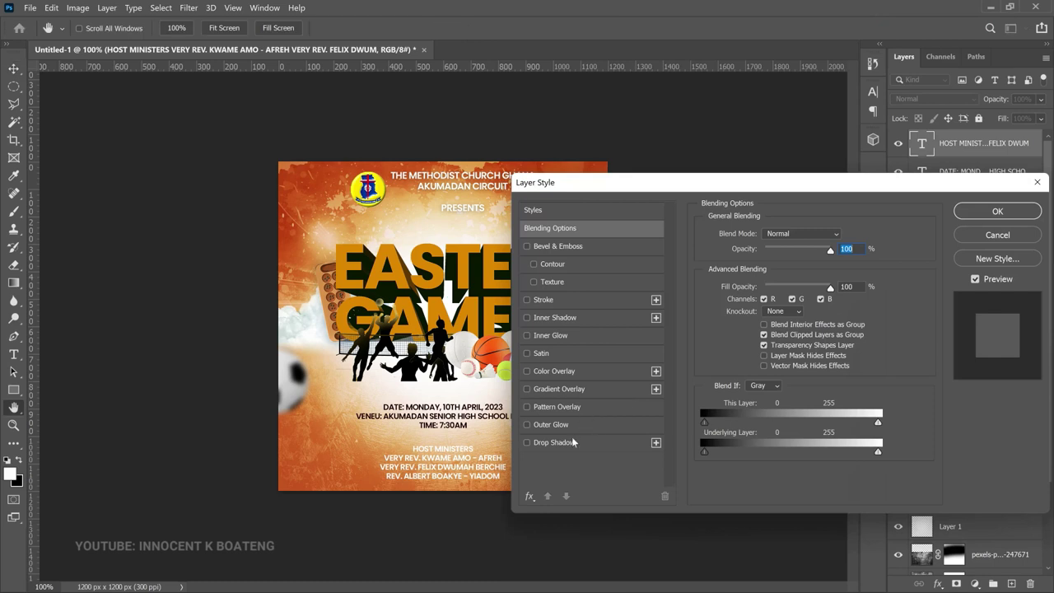
click(571, 438)
drag(758, 335, 784, 334)
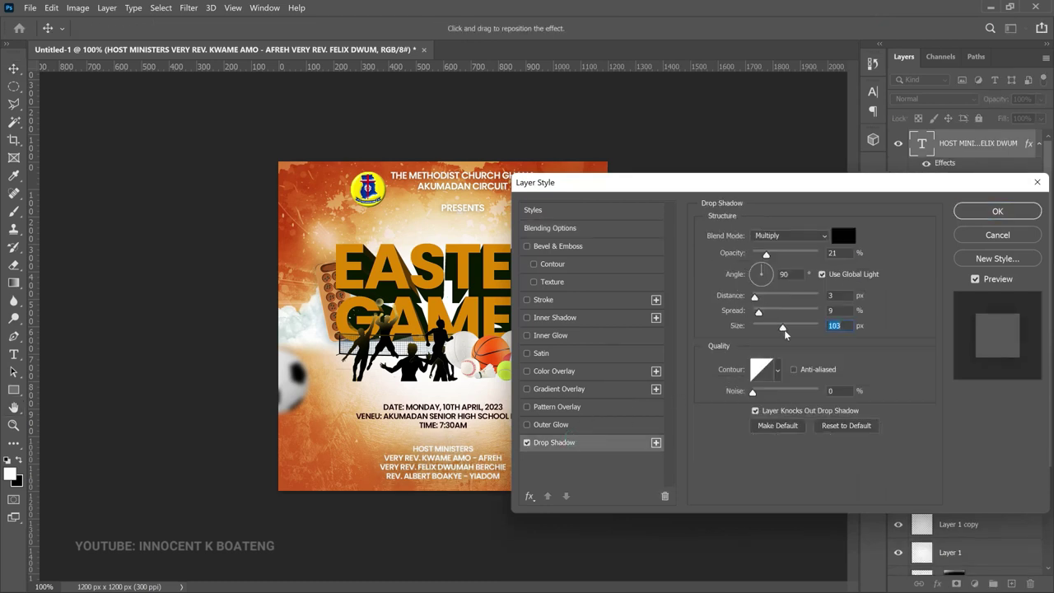
click(1030, 212)
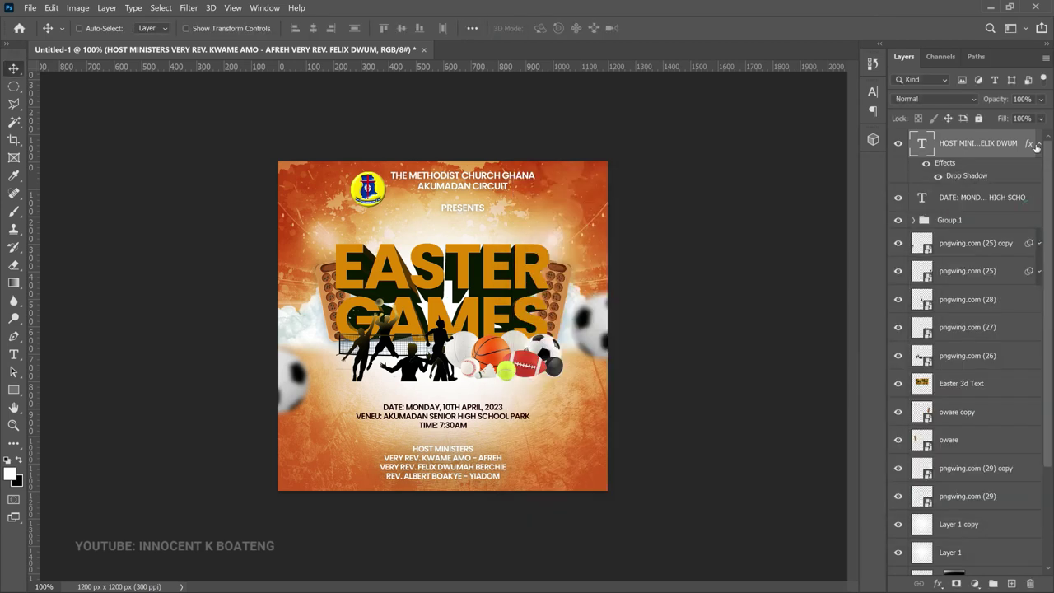
- Expand Group 1 and nudge the church name heading slightly into position
click(914, 194)
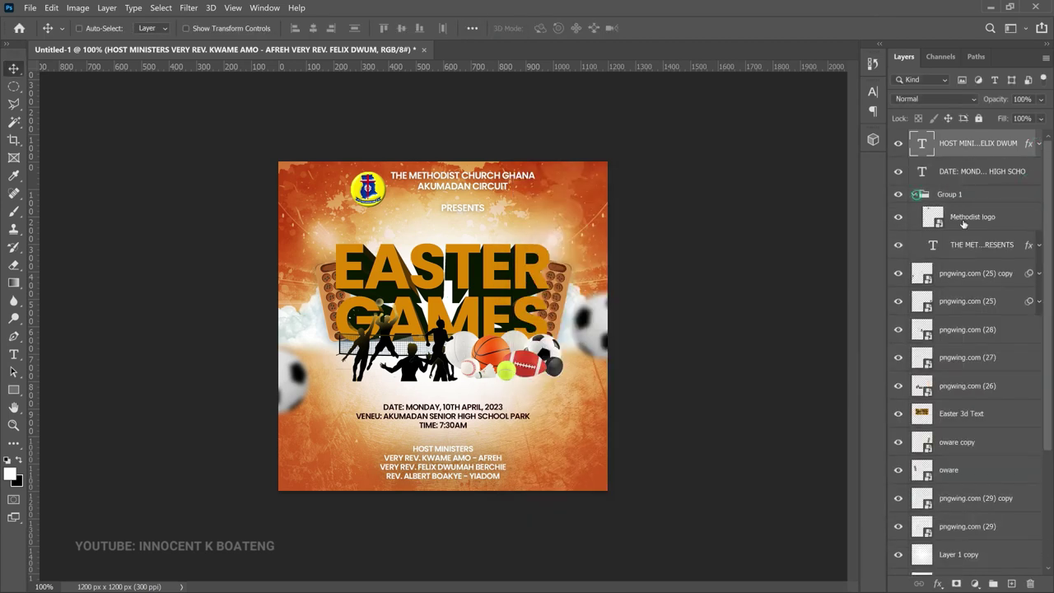
click(987, 245)
drag(486, 203, 485, 200)
key(Down)
key(Down)
key(Down)
key(Down)
key(Down)
key(Down)
key(Down)
key(Down)
key(Down)
key(Down)
key(Down)
key(Down)
key(Down)
key(Down)
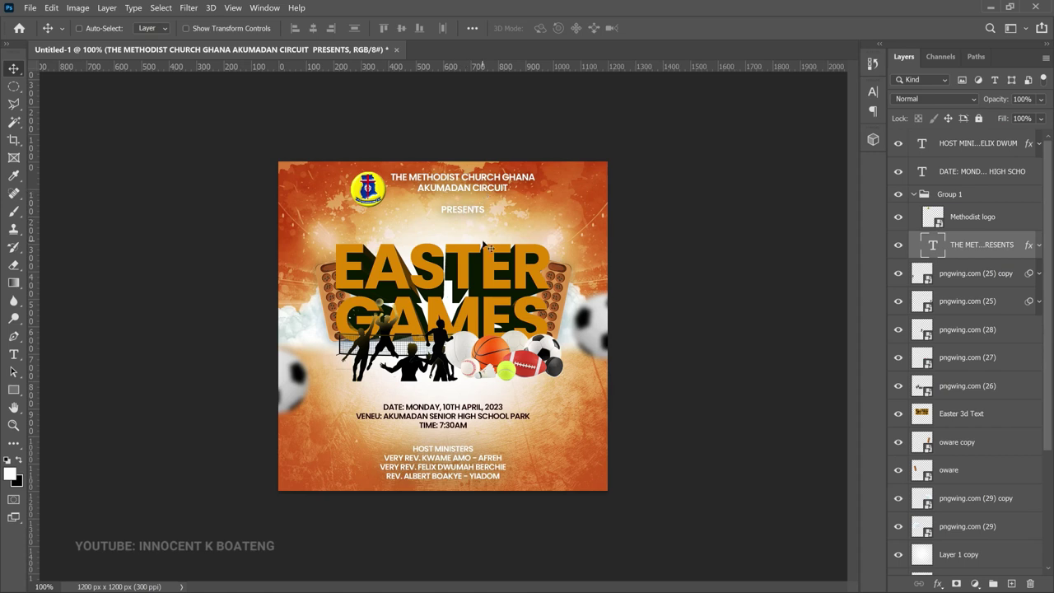
- Open the settings of the Gradient Fill 1 background layer
scroll(944, 477, down, 5)
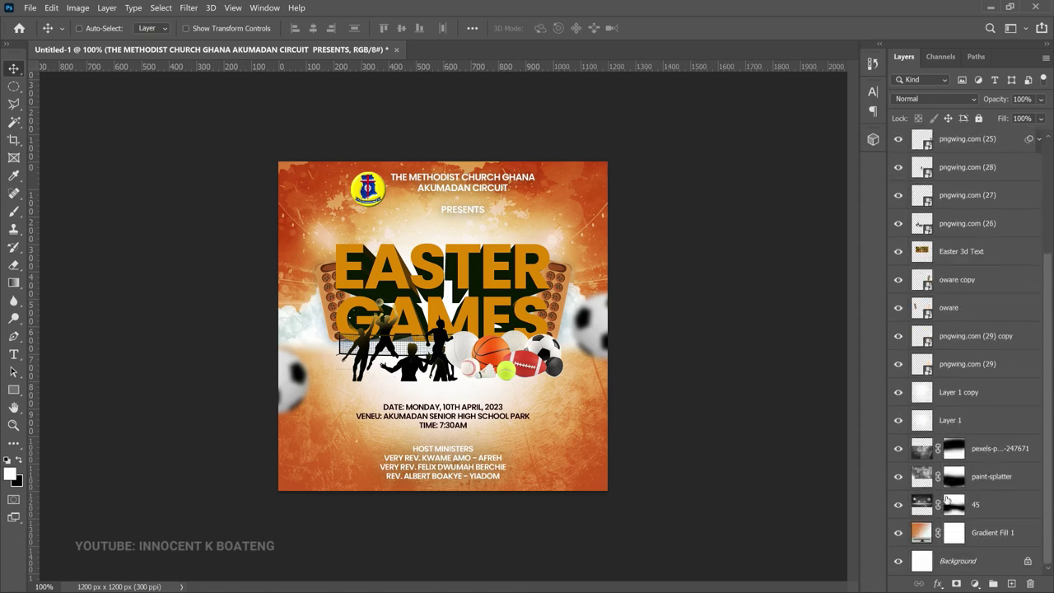
click(917, 533)
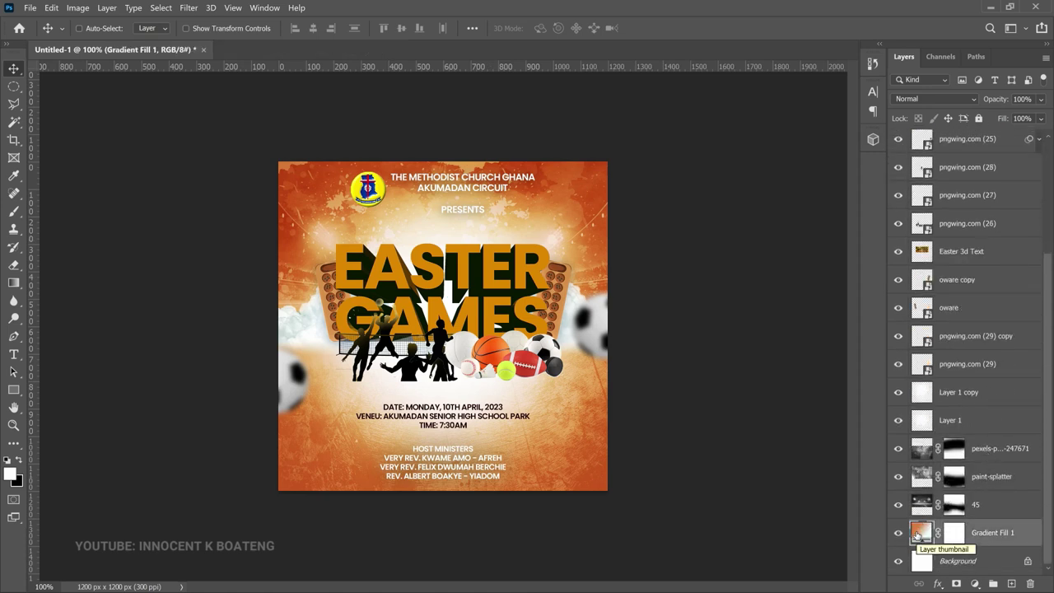
double_click(917, 533)
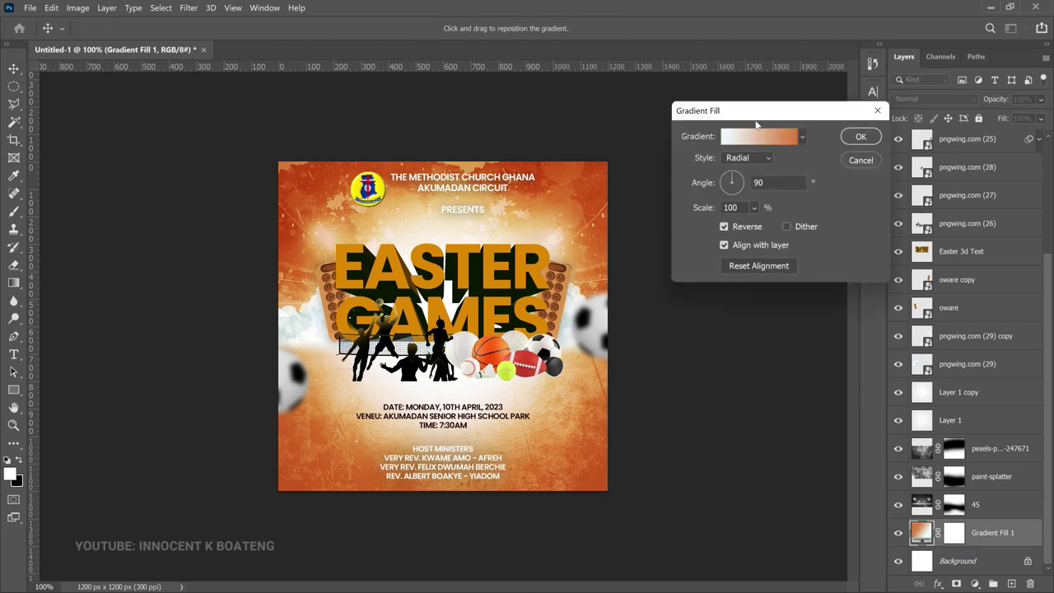
- Preview the blue and then the purple gradient presets on the background
click(756, 137)
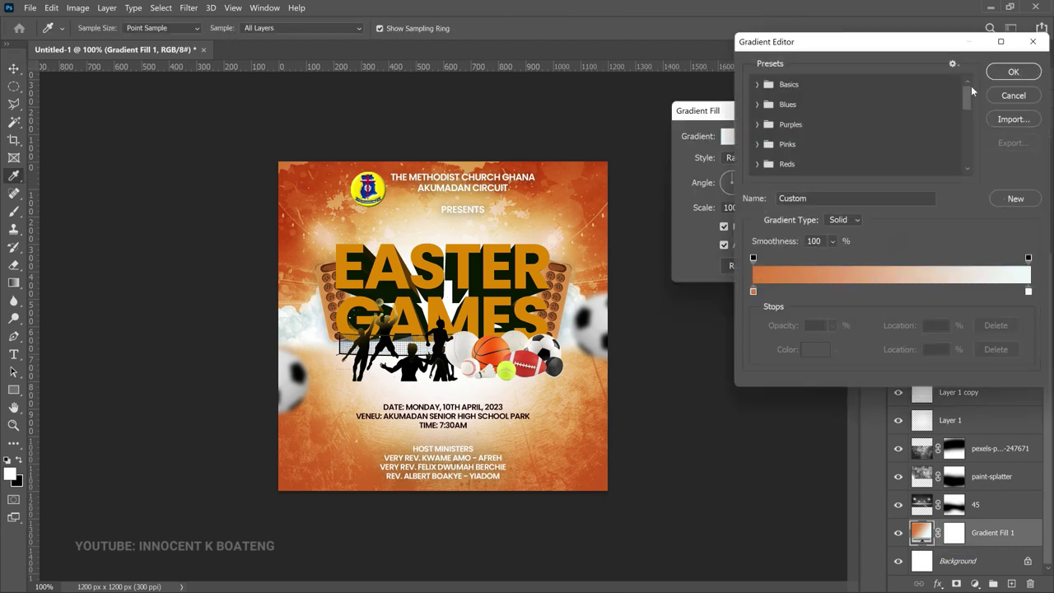
drag(971, 93, 970, 167)
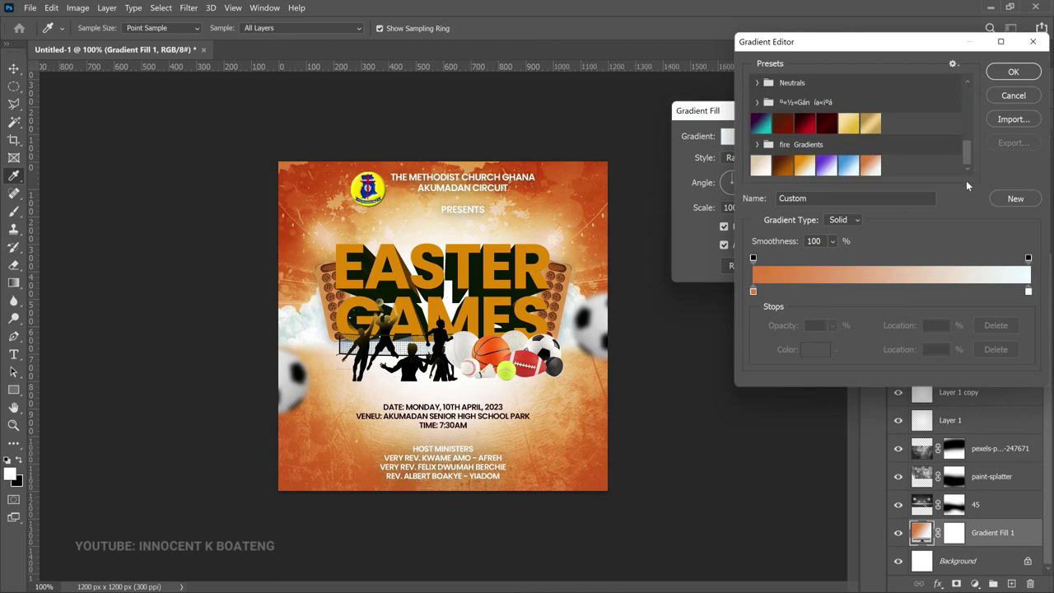
click(847, 168)
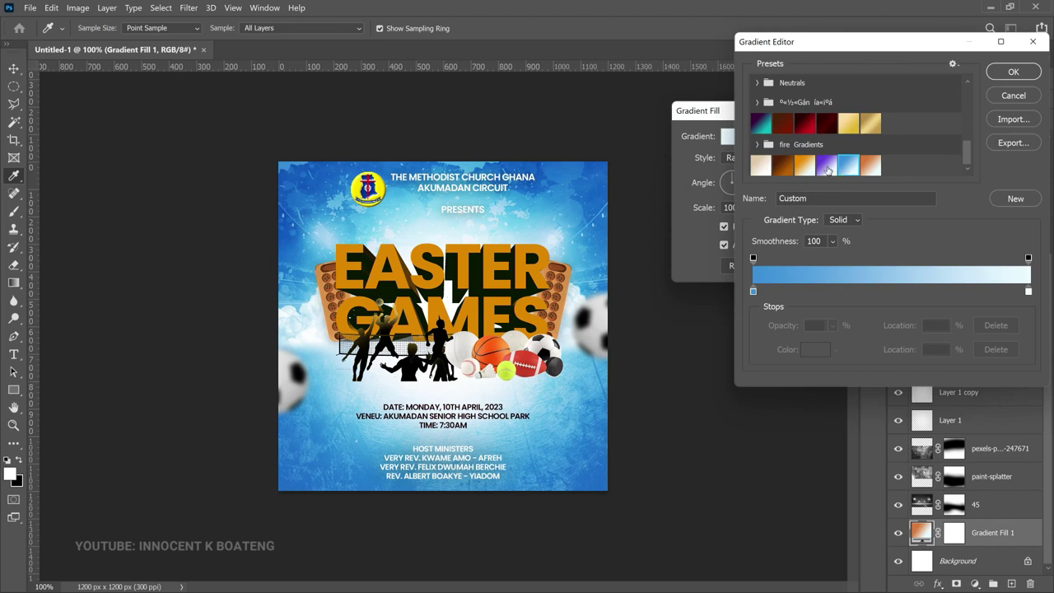
click(818, 167)
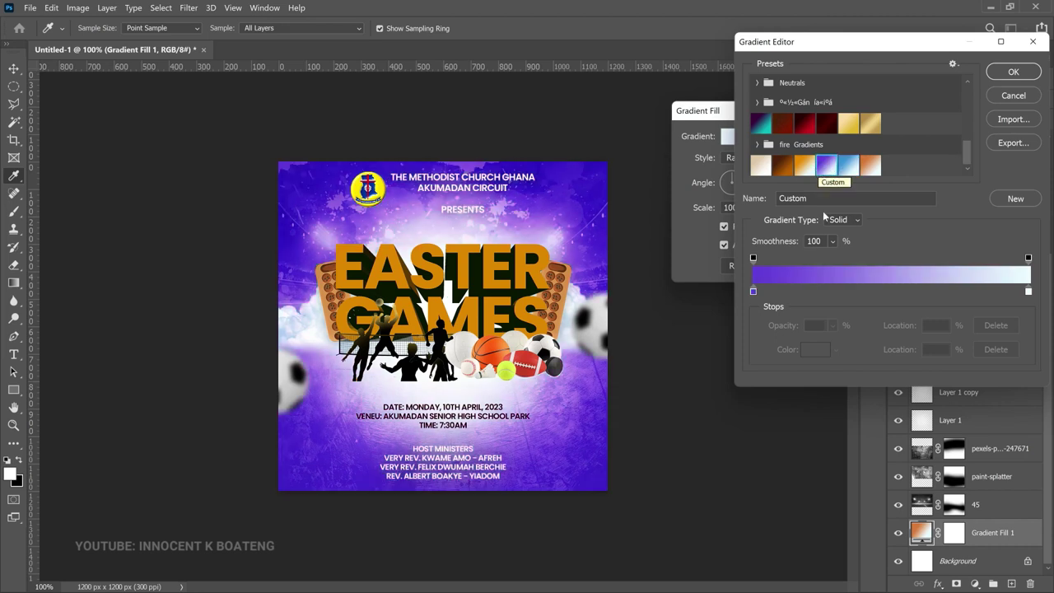
- Try orange and magenta for the left colour stop, then cancel everything to keep the original orange
click(752, 291)
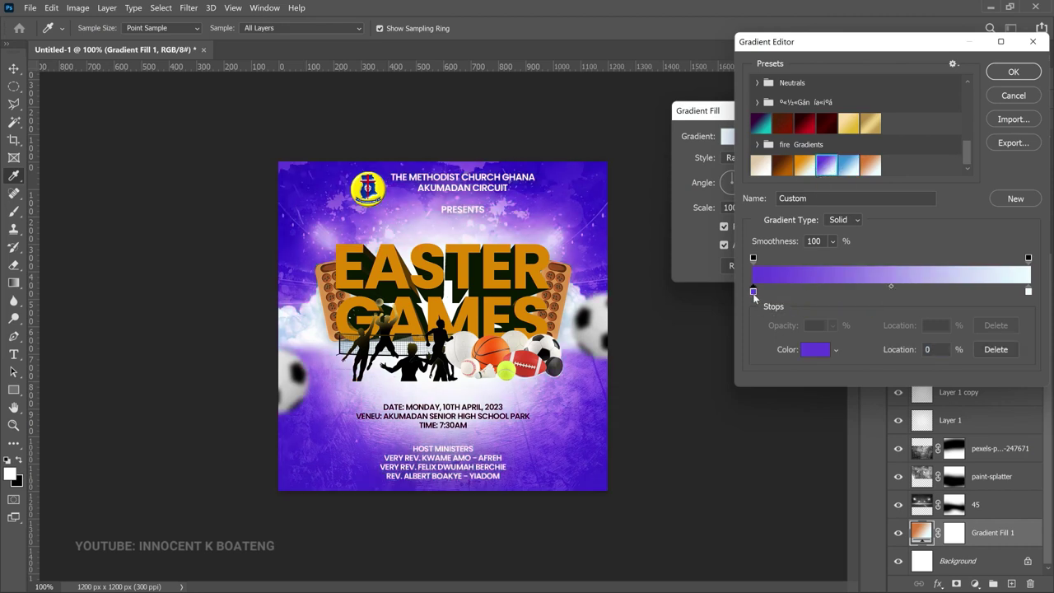
click(819, 349)
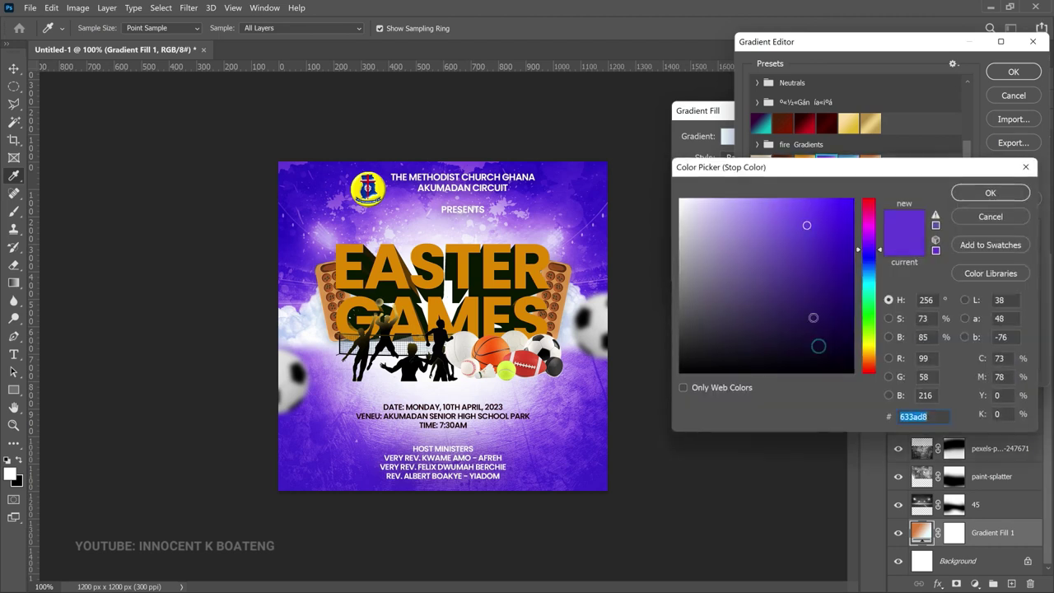
drag(867, 263, 874, 362)
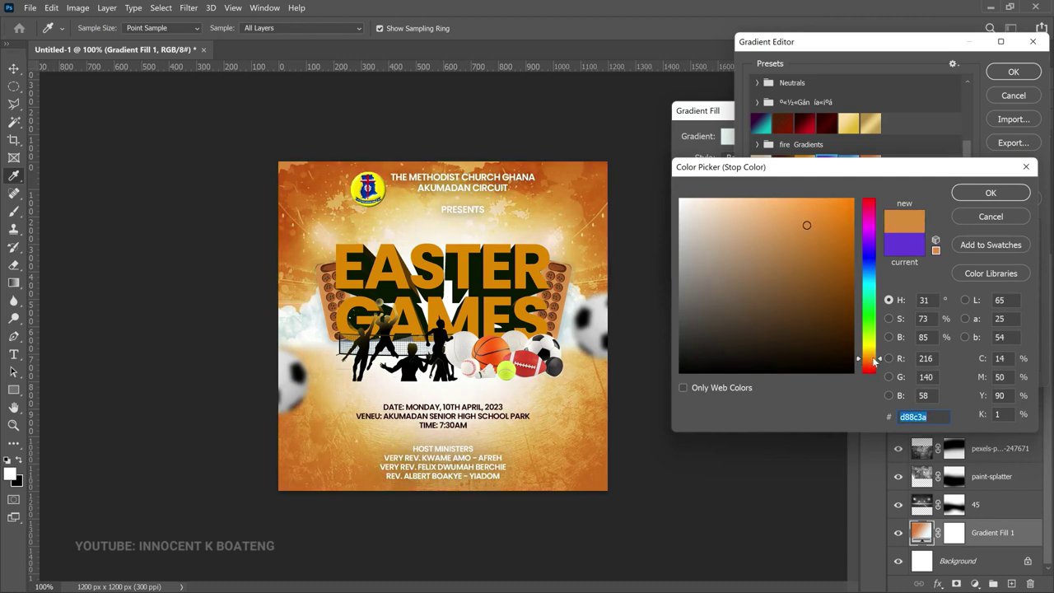
drag(870, 240, 869, 212)
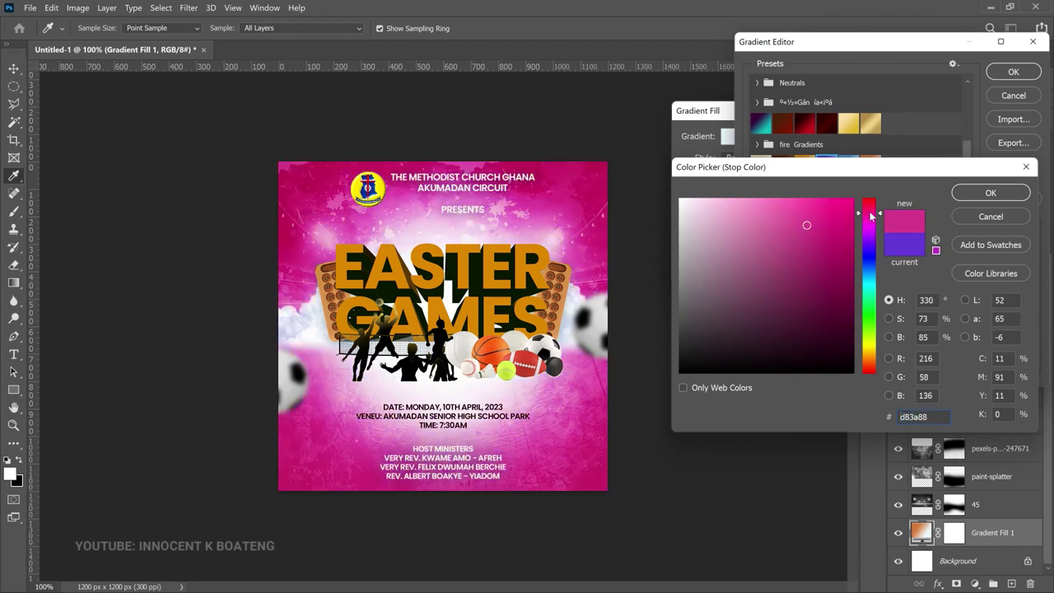
click(1018, 216)
click(1013, 95)
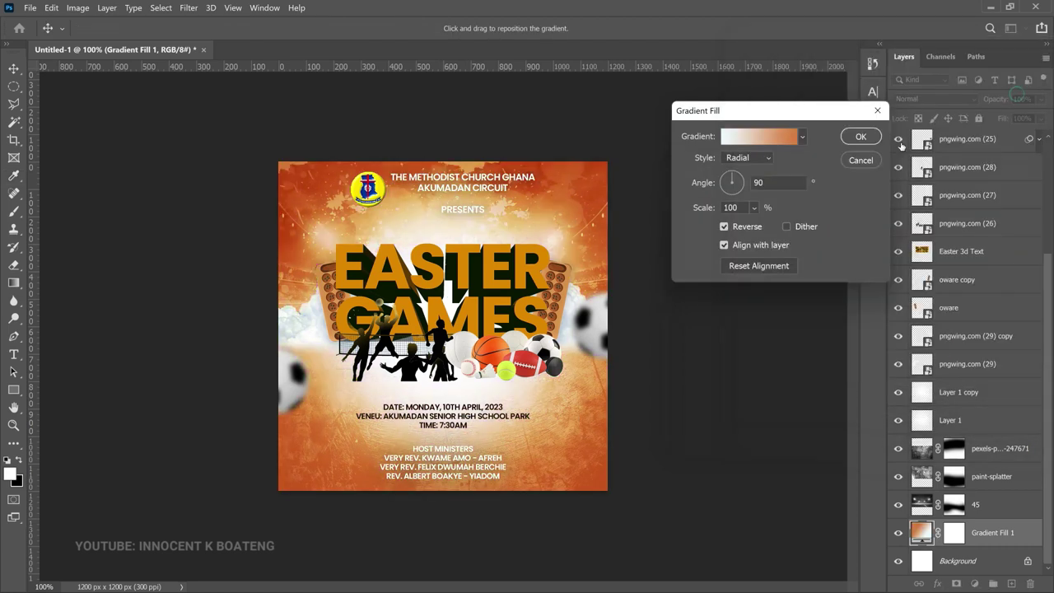
click(876, 110)
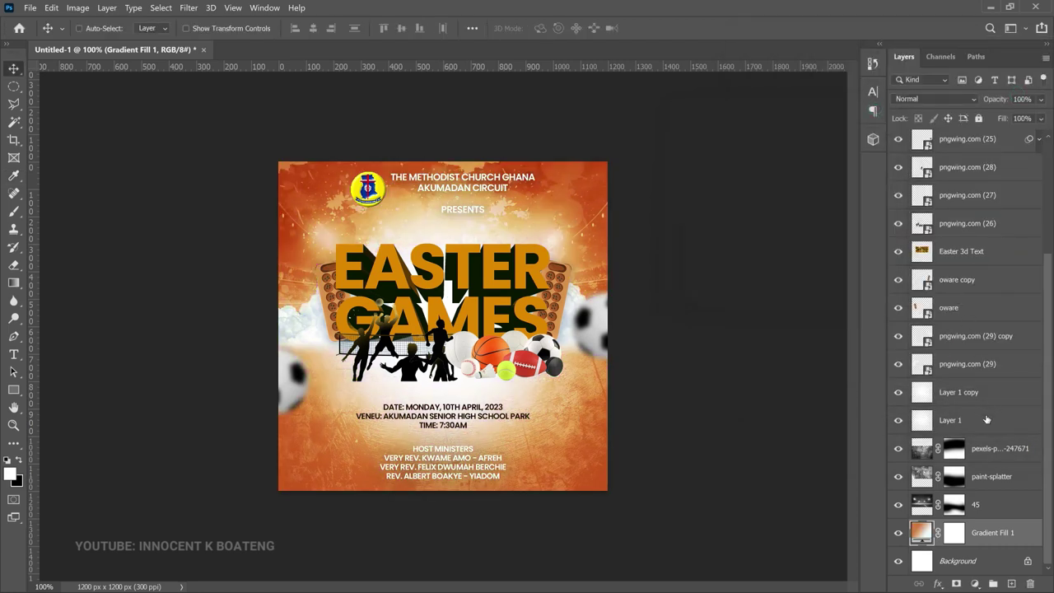
- Add a Hue/Saturation adjustment at hue -38 above the pexels-pixabay-247671 texture layer
click(994, 455)
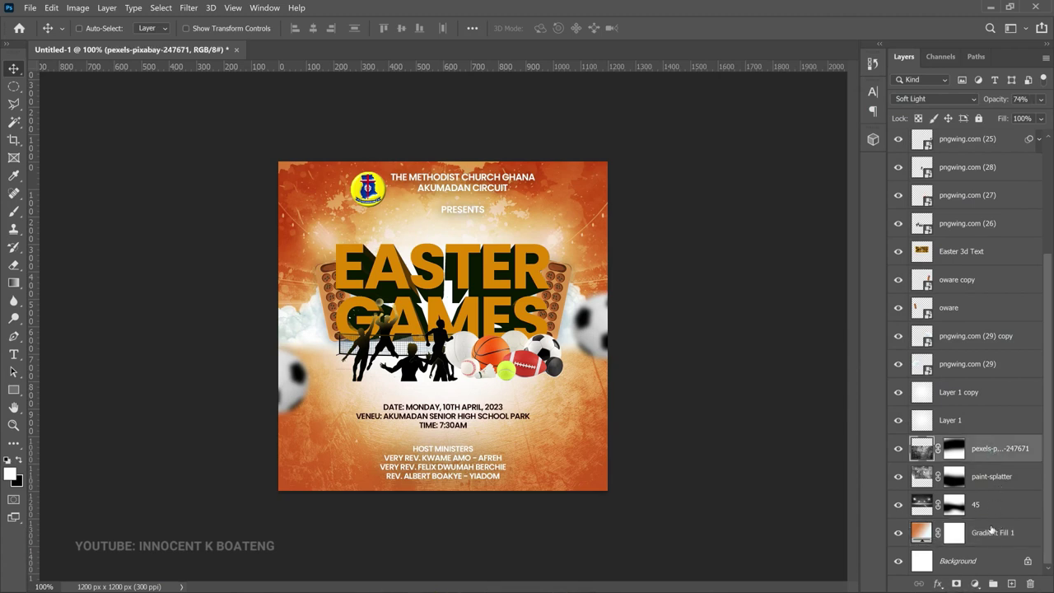
click(975, 583)
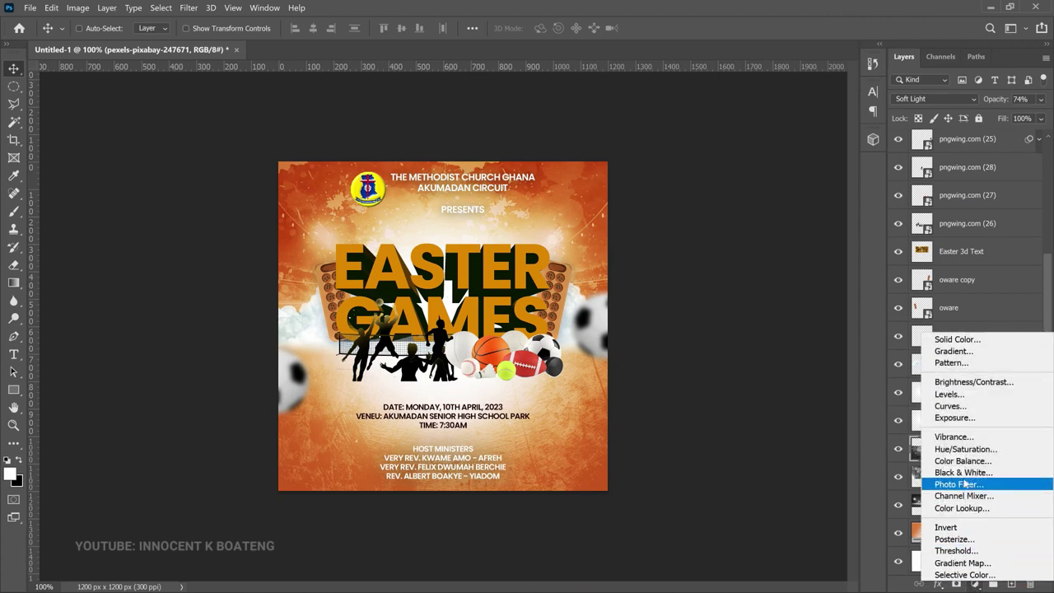
click(965, 449)
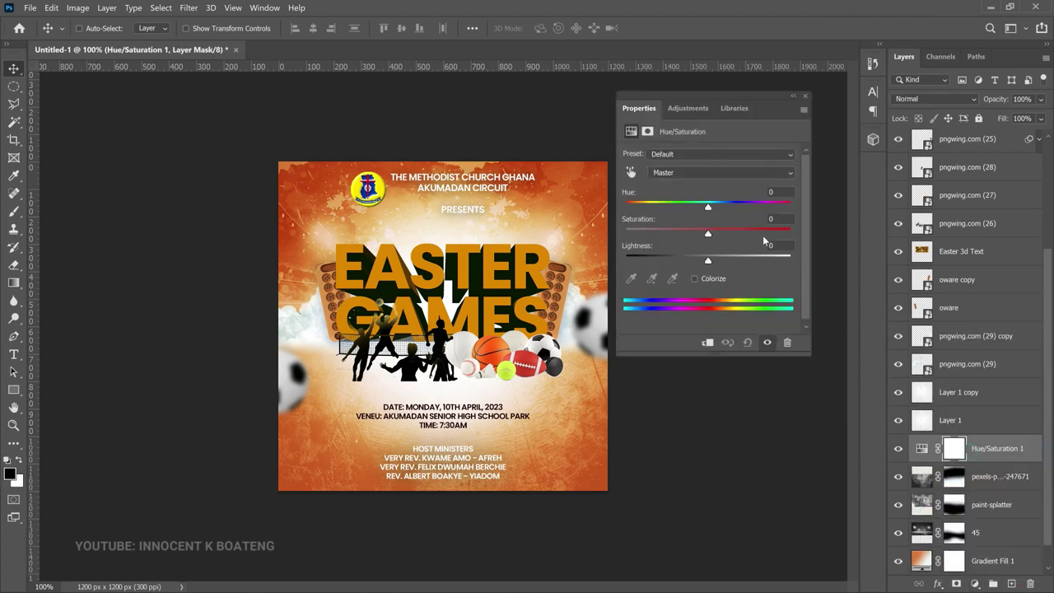
drag(720, 207, 676, 212)
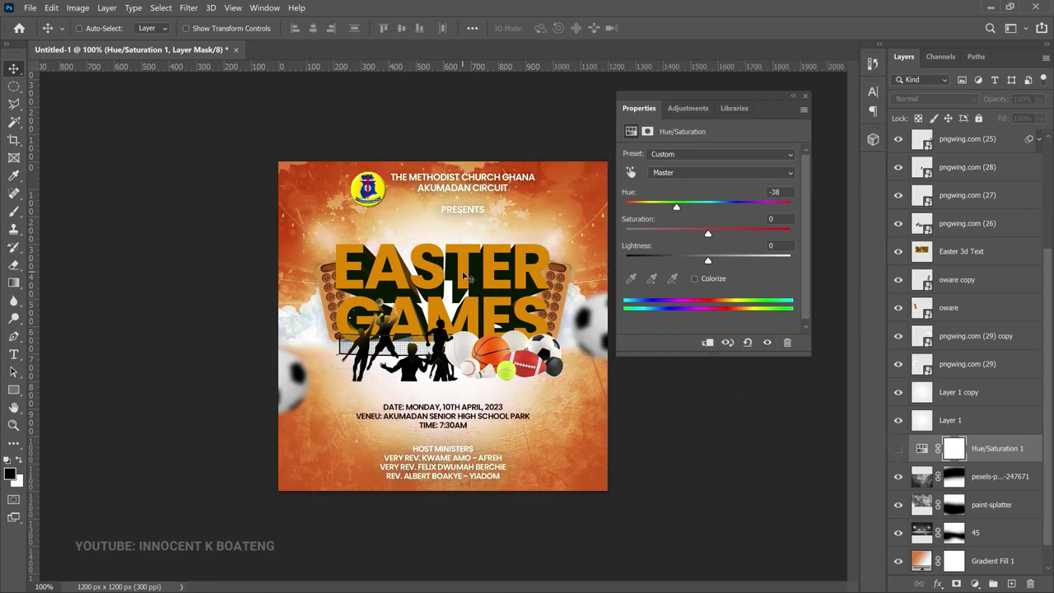
right_click(499, 253)
- Test a hue shift on the Easter 3d Text title, then preview the blue background gradient preset
click(520, 258)
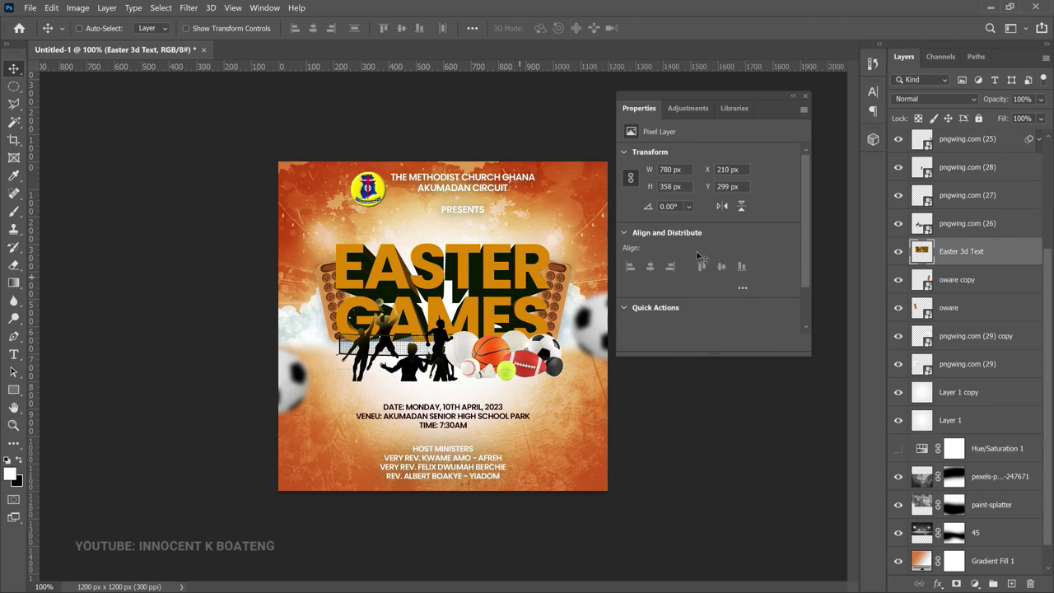
key(ctrl)
key(ctrl+u)
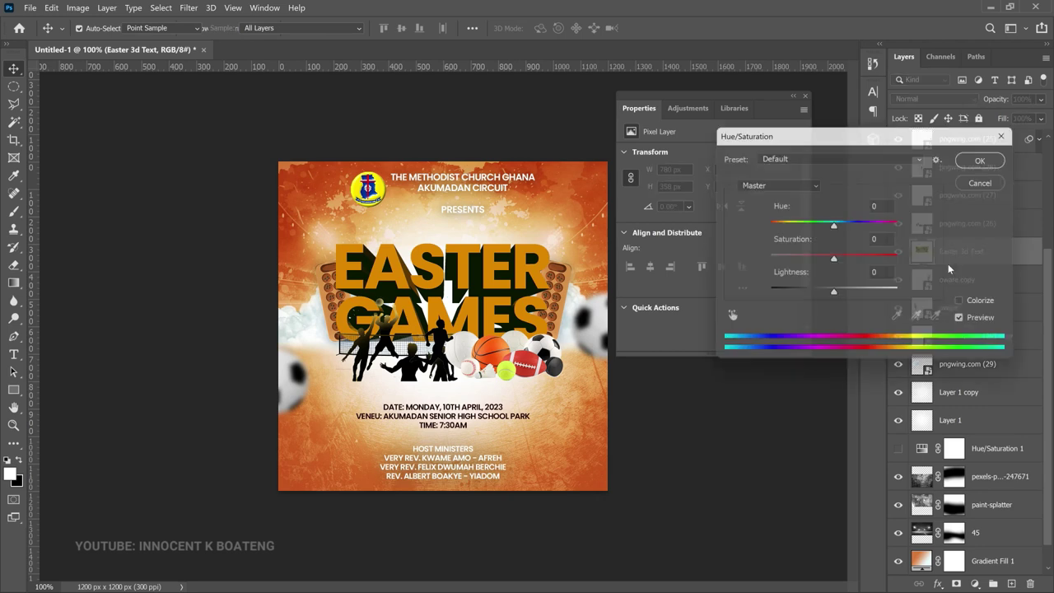
mouse_move(835, 226)
mouse_down()
mouse_move(865, 226)
mouse_move(801, 223)
mouse_move(827, 228)
mouse_up()
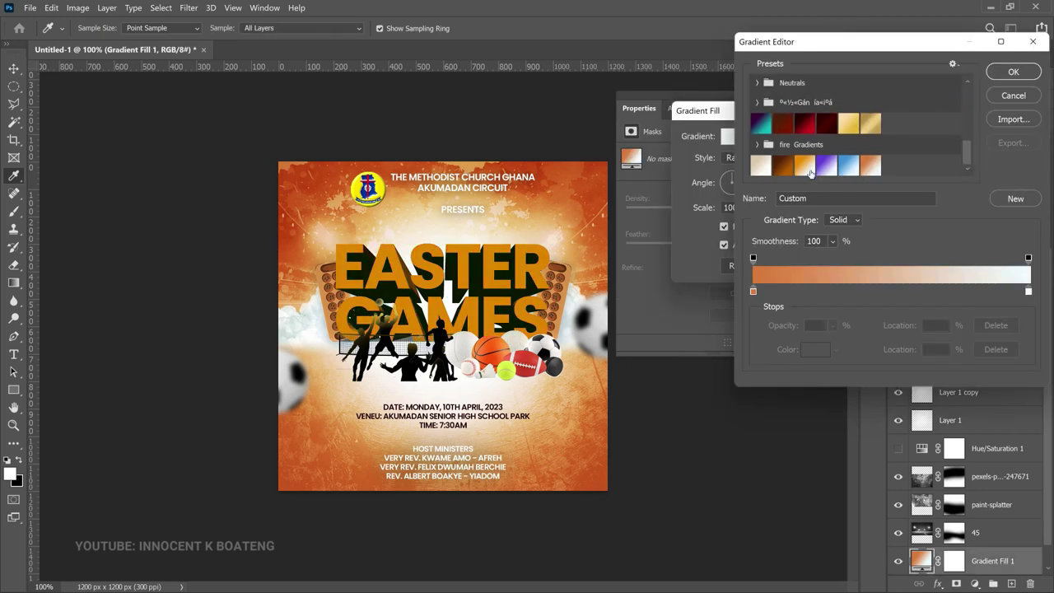
click(849, 166)
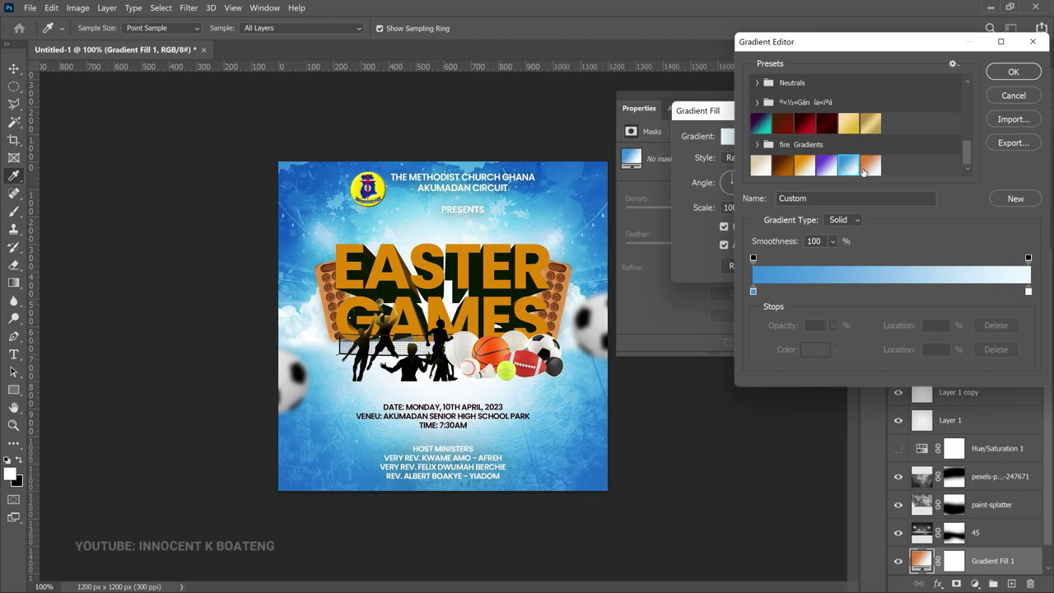